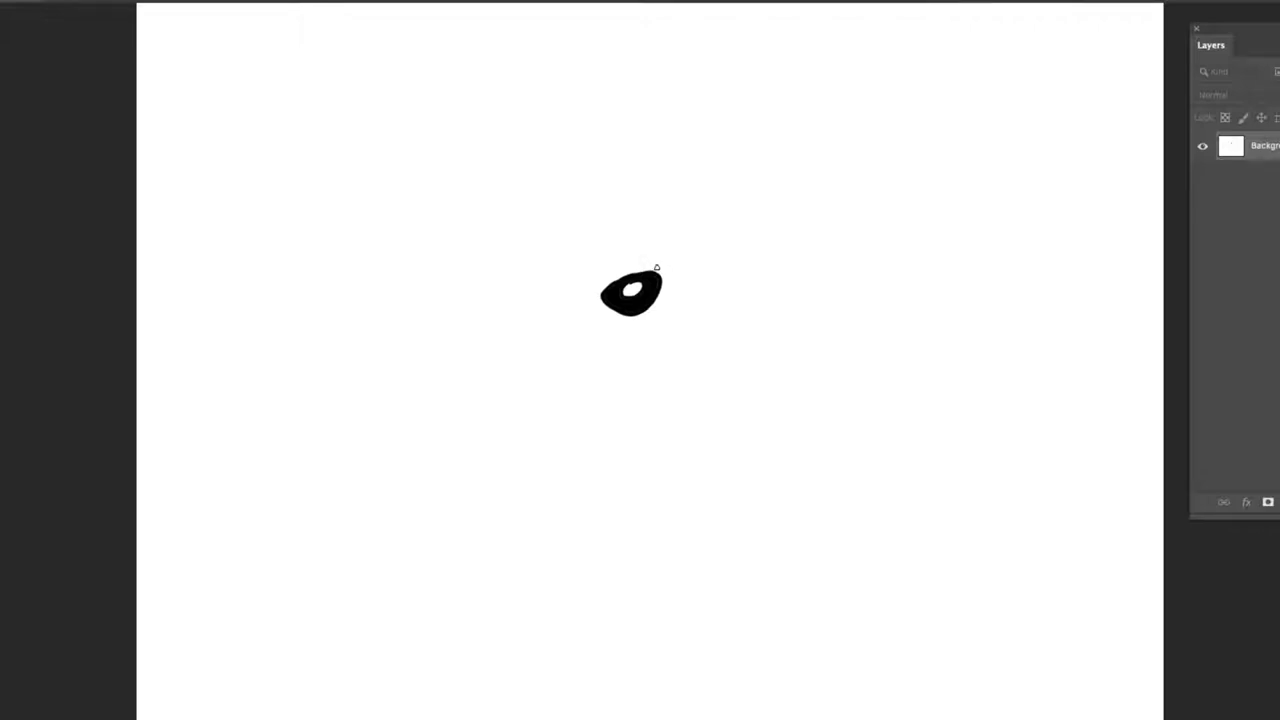
# Enlarge the brush and outline the dog's muzzle around the nose, with a rounded cheek on each side.
pyautogui.press(']')
pyautogui.press(']')
pyautogui.press(']')
pyautogui.moveTo(649, 266)
pyautogui.mouseDown()
pyautogui.moveTo(614, 266)
pyautogui.moveTo(590, 302)
pyautogui.mouseUp()
pyautogui.moveTo(658, 266)
pyautogui.mouseDown()
pyautogui.moveTo(736, 274)
pyautogui.moveTo(735, 309)
pyautogui.moveTo(686, 373)
pyautogui.mouseUp()
pyautogui.moveTo(602, 283)
pyautogui.mouseDown()
pyautogui.moveTo(545, 334)
pyautogui.moveTo(561, 366)
pyautogui.moveTo(622, 380)
pyautogui.mouseUp()
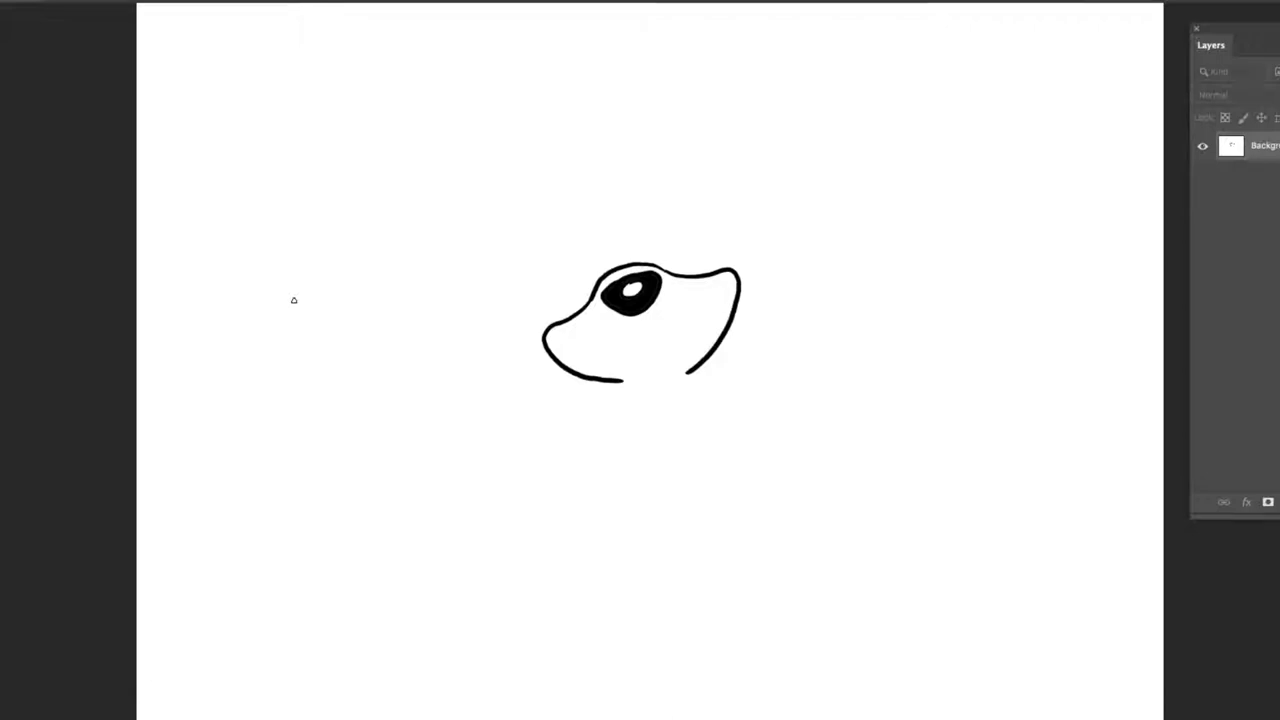
# Draw the mouth below the nose with a black opening, a hanging tongue and a small chin behind it.
pyautogui.moveTo(641, 306)
pyautogui.mouseDown()
pyautogui.moveTo(683, 374)
pyautogui.moveTo(702, 350)
pyautogui.mouseUp()
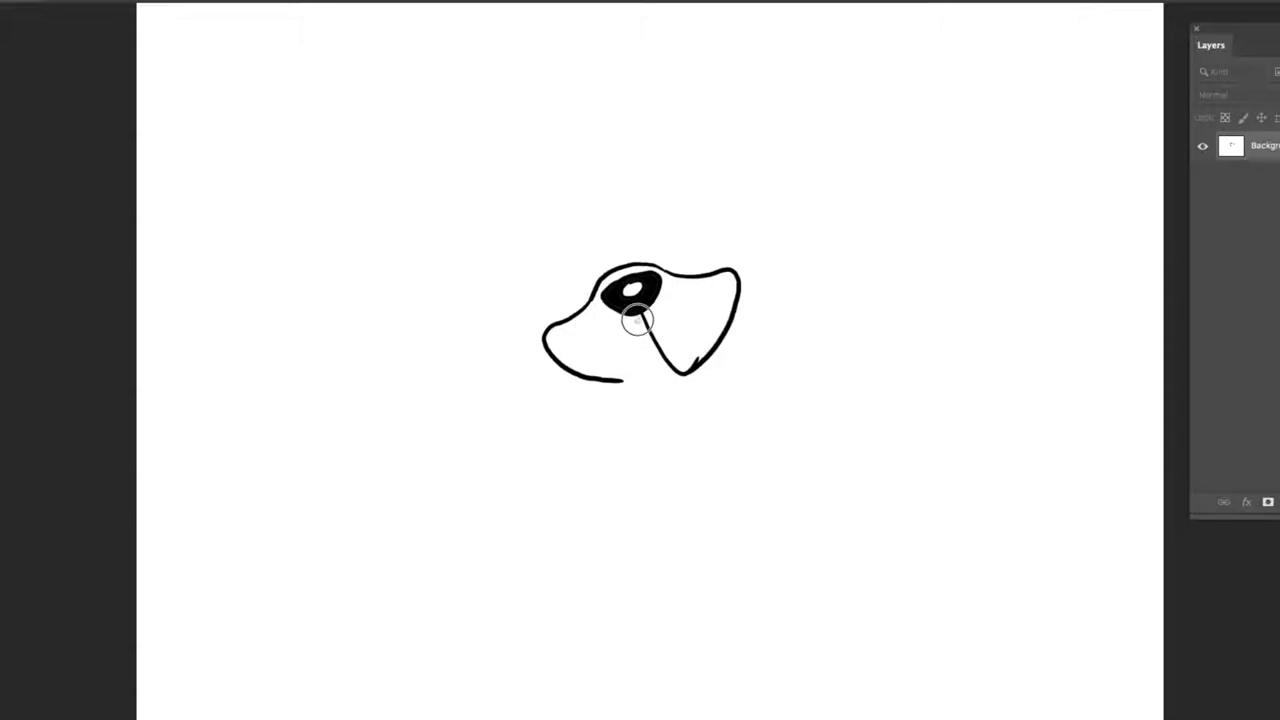
pyautogui.moveTo(637, 316)
pyautogui.mouseDown()
pyautogui.moveTo(621, 381)
pyautogui.moveTo(674, 394)
pyautogui.moveTo(670, 370)
pyautogui.moveTo(646, 362)
pyautogui.moveTo(655, 385)
pyautogui.moveTo(645, 367)
pyautogui.moveTo(642, 318)
pyautogui.mouseUp()
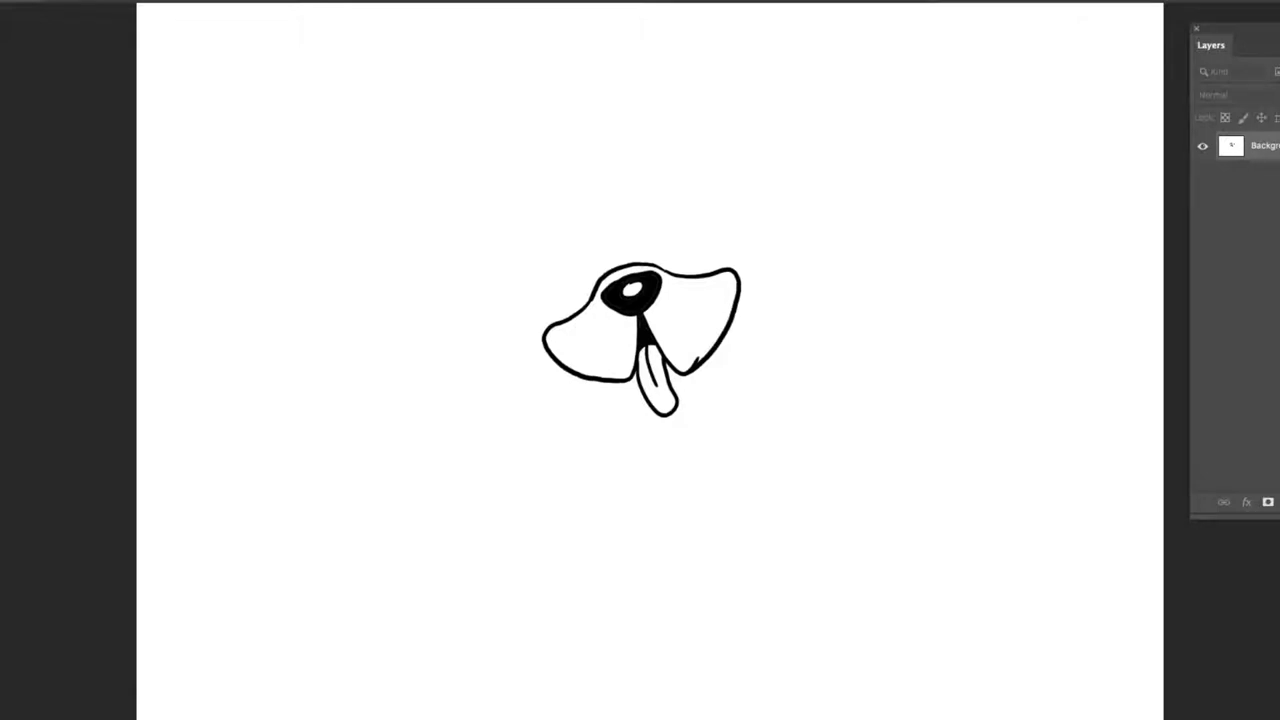
pyautogui.moveTo(678, 372); pyautogui.dragTo(676, 384)
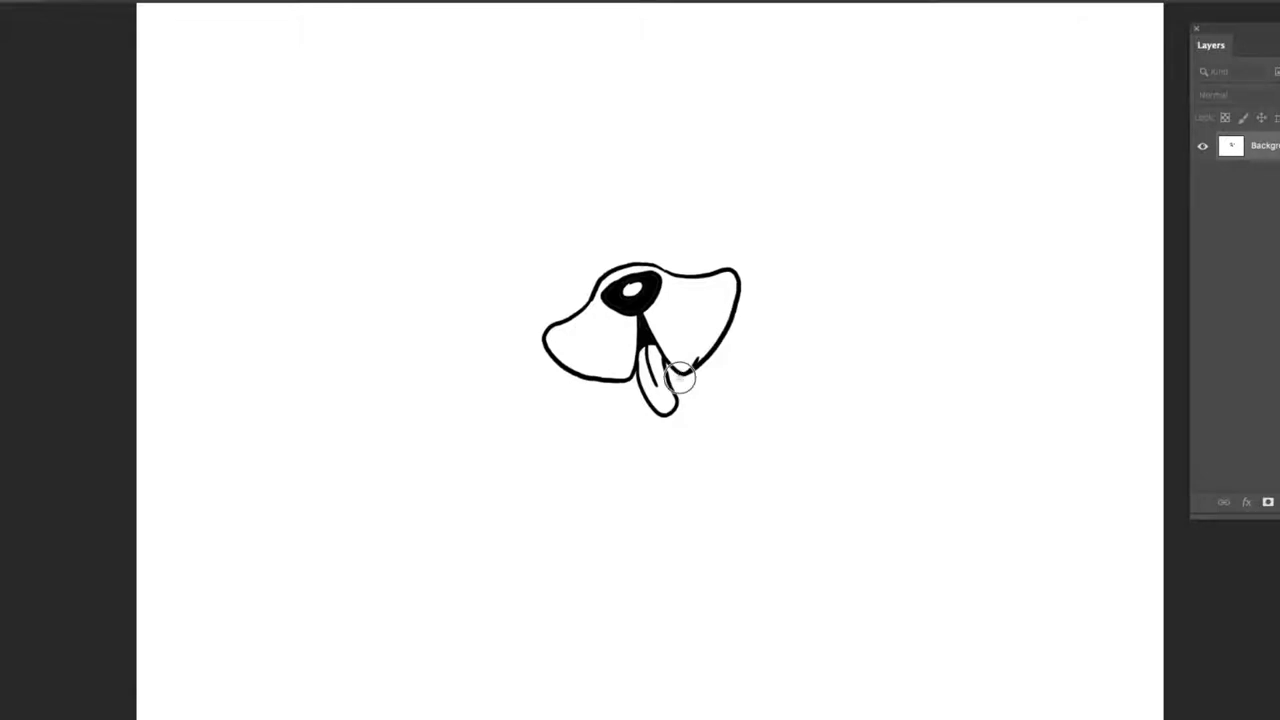
pyautogui.click(628, 383)
# Draw two oval eyes above the muzzle, each with a curved lower lid line.
pyautogui.moveTo(657, 206)
pyautogui.mouseDown()
pyautogui.moveTo(699, 225)
pyautogui.moveTo(689, 262)
pyautogui.moveTo(668, 266)
pyautogui.moveTo(658, 204)
pyautogui.mouseUp()
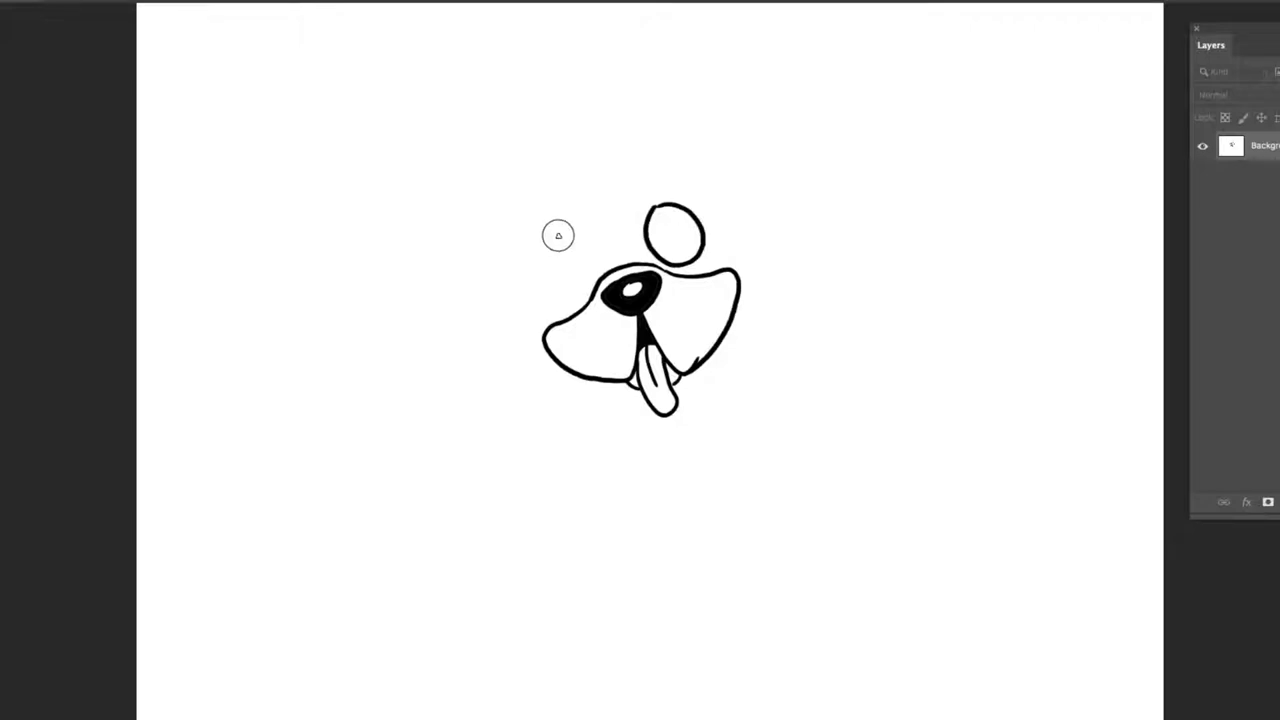
pyautogui.moveTo(558, 235)
pyautogui.mouseDown()
pyautogui.moveTo(578, 290)
pyautogui.moveTo(538, 293)
pyautogui.moveTo(528, 266)
pyautogui.moveTo(566, 242)
pyautogui.mouseUp()
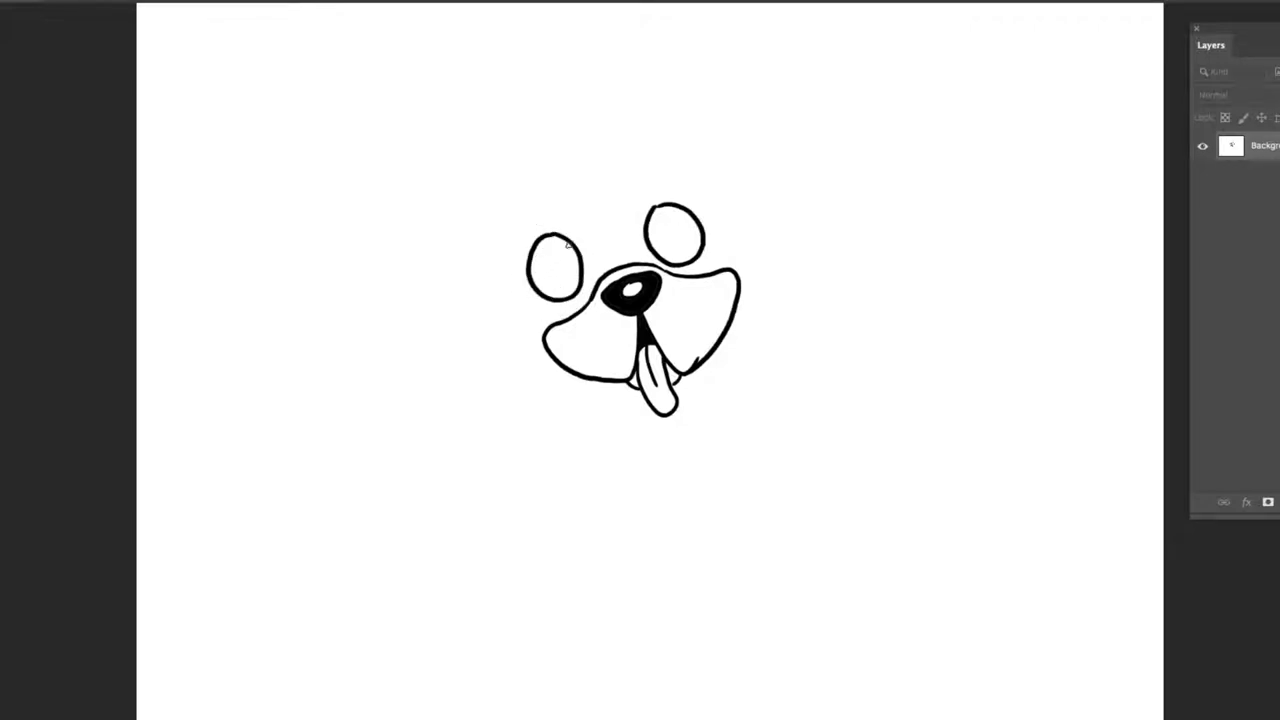
pyautogui.moveTo(645, 248)
pyautogui.mouseDown()
pyautogui.moveTo(662, 265)
pyautogui.moveTo(688, 262)
pyautogui.moveTo(706, 232)
pyautogui.mouseUp()
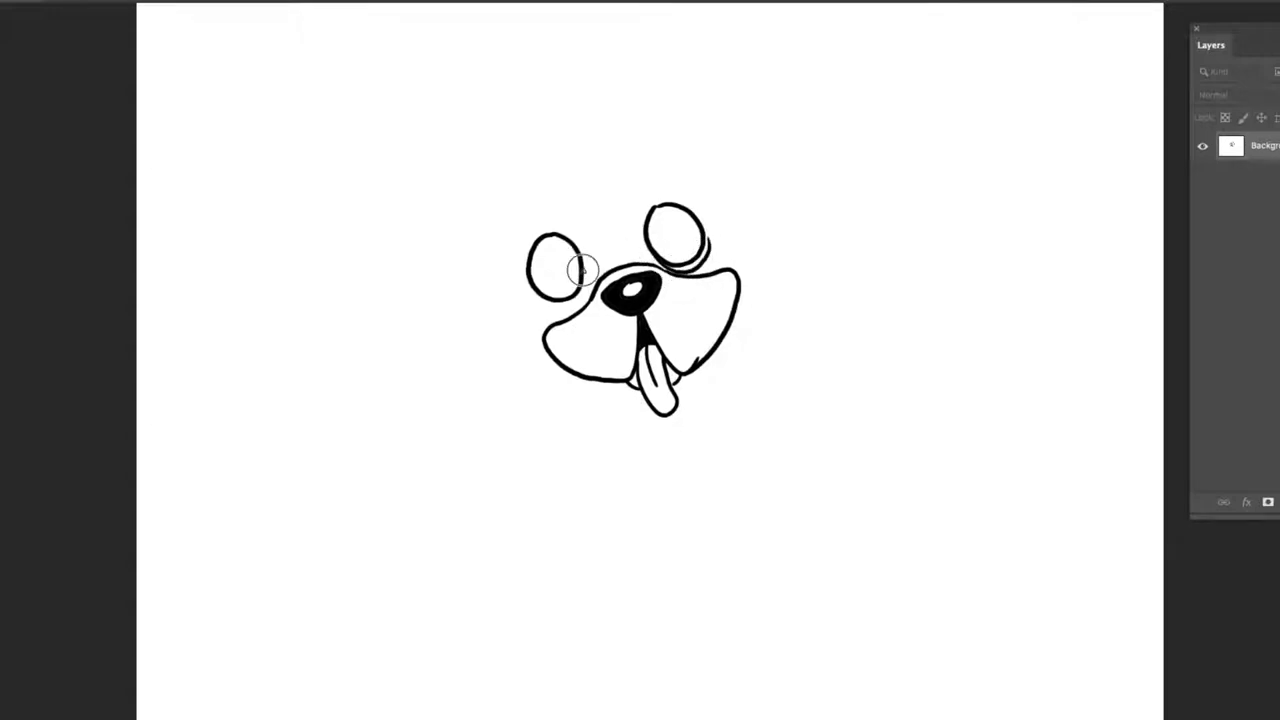
pyautogui.moveTo(584, 262)
pyautogui.mouseDown()
pyautogui.moveTo(580, 293)
pyautogui.moveTo(556, 312)
pyautogui.mouseUp()
# Add pupils with small oval highlights to both eyes and fill the pupils black, leaving the highlights white.
pyautogui.moveTo(543, 240)
pyautogui.mouseDown()
pyautogui.moveTo(578, 258)
pyautogui.moveTo(562, 296)
pyautogui.moveTo(534, 279)
pyautogui.moveTo(560, 246)
pyautogui.moveTo(530, 272)
pyautogui.moveTo(543, 264)
pyautogui.mouseUp()
pyautogui.moveTo(660, 207)
pyautogui.mouseDown()
pyautogui.moveTo(670, 246)
pyautogui.moveTo(704, 240)
pyautogui.moveTo(665, 222)
pyautogui.moveTo(681, 223)
pyautogui.mouseUp()
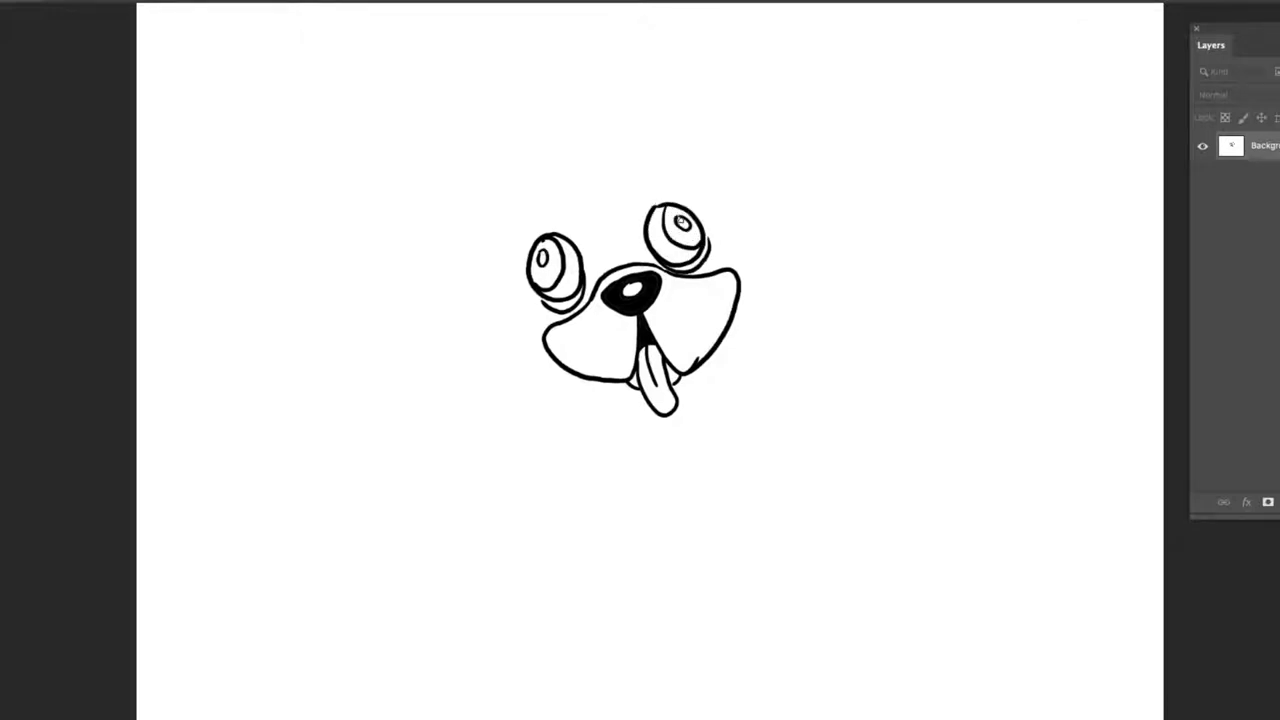
pyautogui.click(553, 276)
pyautogui.click(672, 244)
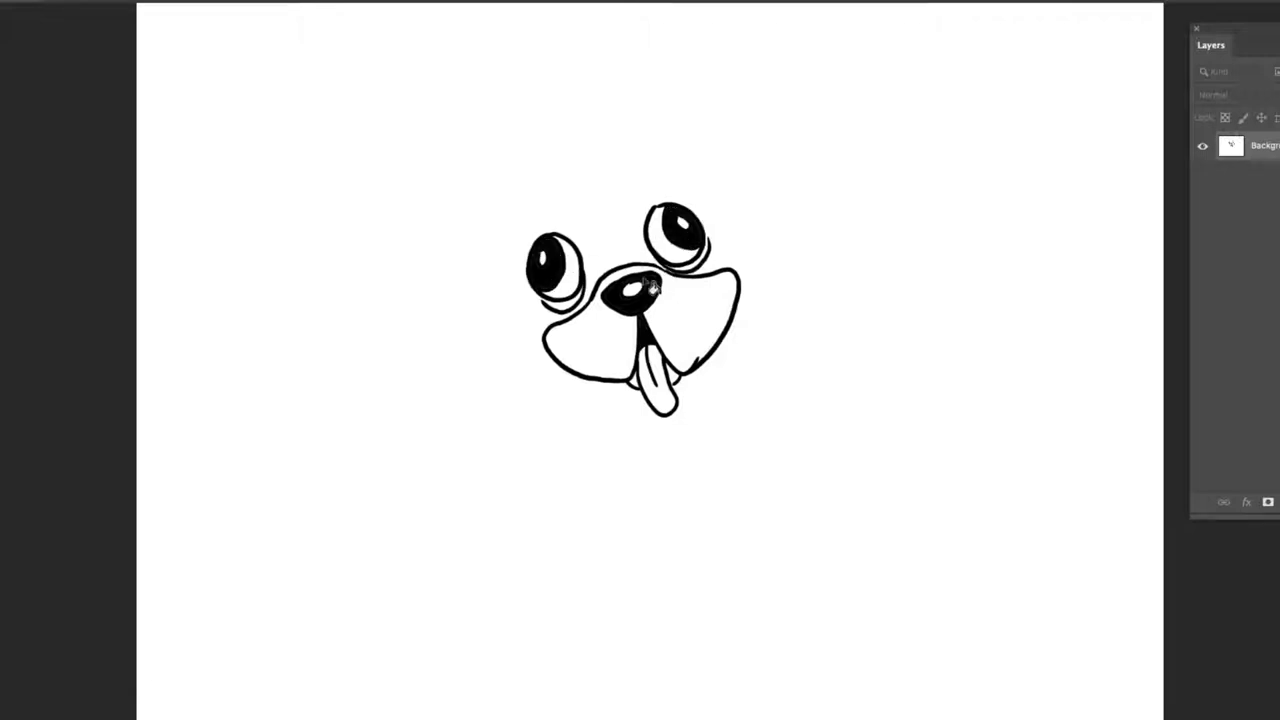
pyautogui.click(612, 298)
# Draw the slanted forehead line and the curved sides of the head down to both cheeks.
pyautogui.moveTo(642, 175); pyautogui.dragTo(540, 212)
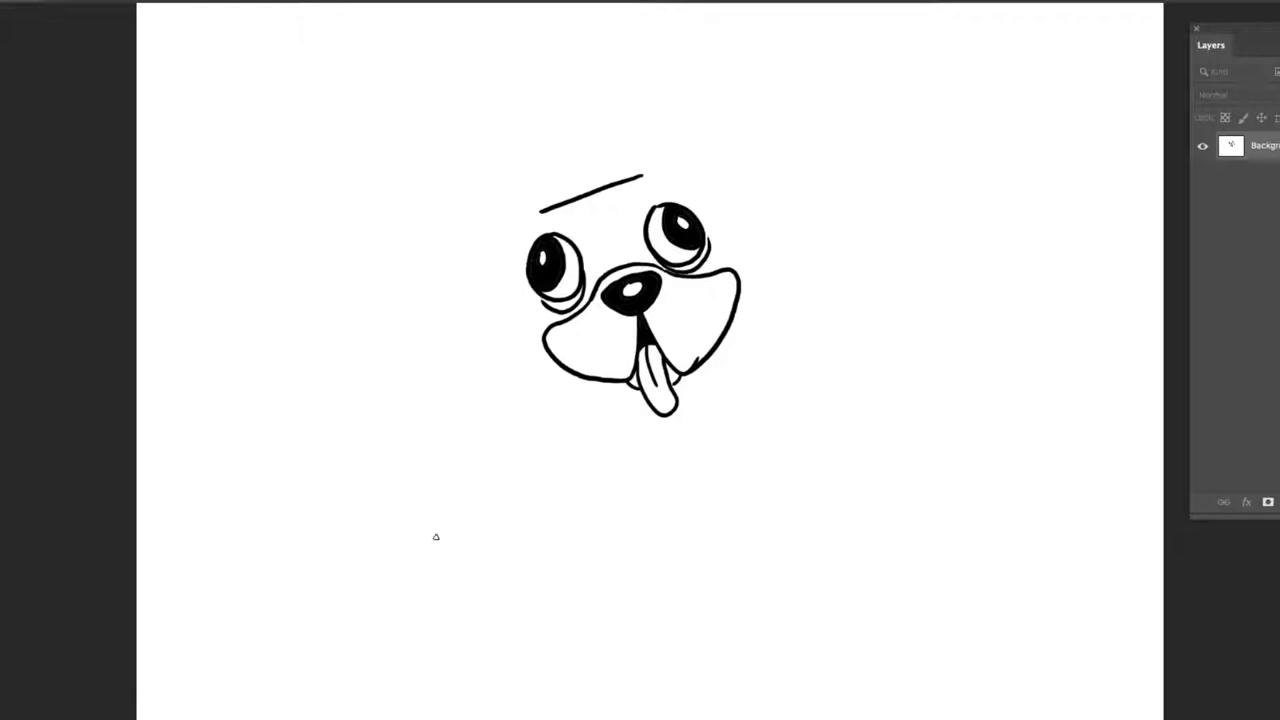
pyautogui.moveTo(674, 183)
pyautogui.mouseDown()
pyautogui.moveTo(706, 208)
pyautogui.moveTo(733, 254)
pyautogui.moveTo(729, 276)
pyautogui.mouseUp()
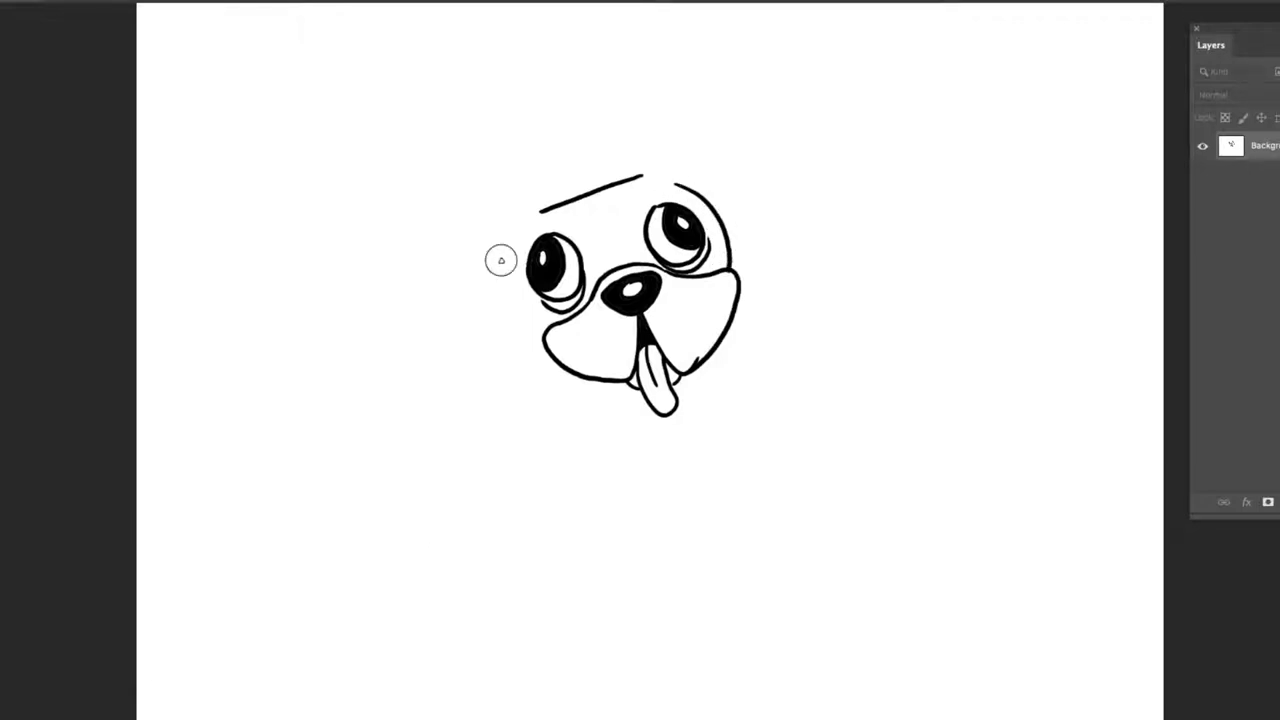
pyautogui.moveTo(500, 260); pyautogui.dragTo(545, 344)
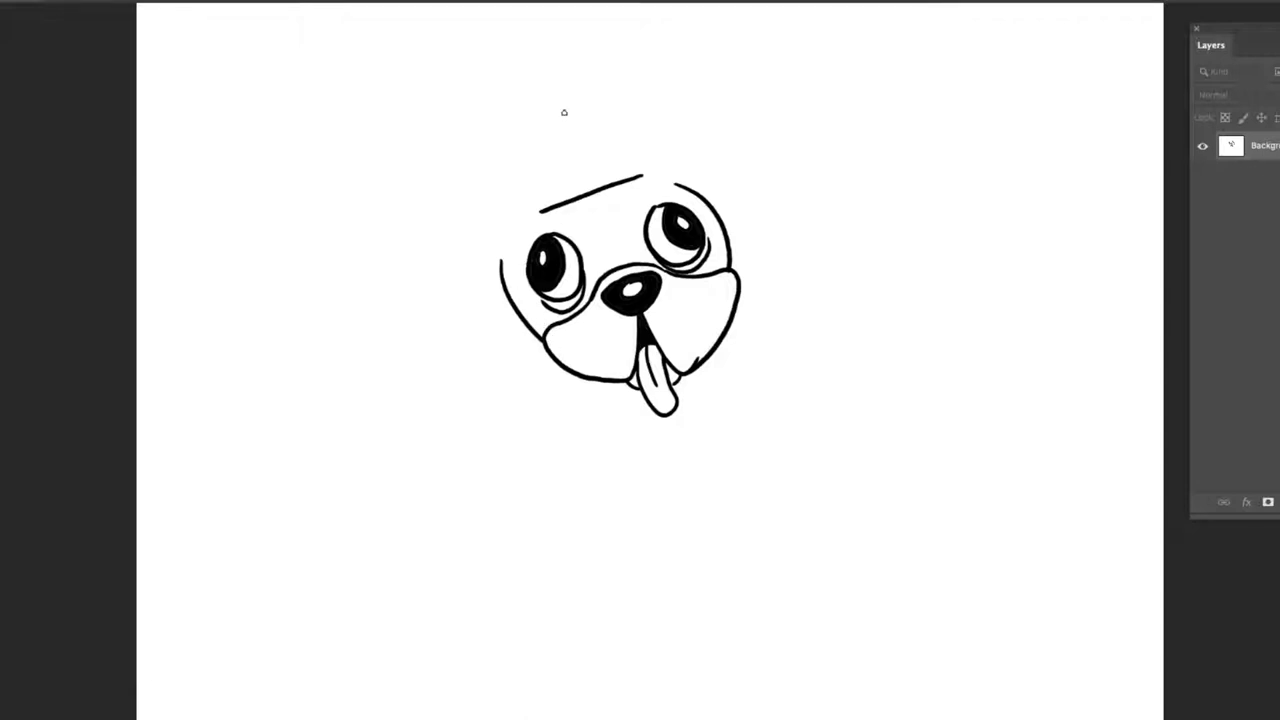
# Draw a hat on the head with a wide pointed brim, a dotted band and a peaked crown.
pyautogui.moveTo(638, 175)
pyautogui.mouseDown()
pyautogui.moveTo(781, 161)
pyautogui.moveTo(622, 160)
pyautogui.moveTo(502, 214)
pyautogui.moveTo(419, 319)
pyautogui.moveTo(475, 269)
pyautogui.moveTo(500, 222)
pyautogui.moveTo(550, 207)
pyautogui.mouseUp()
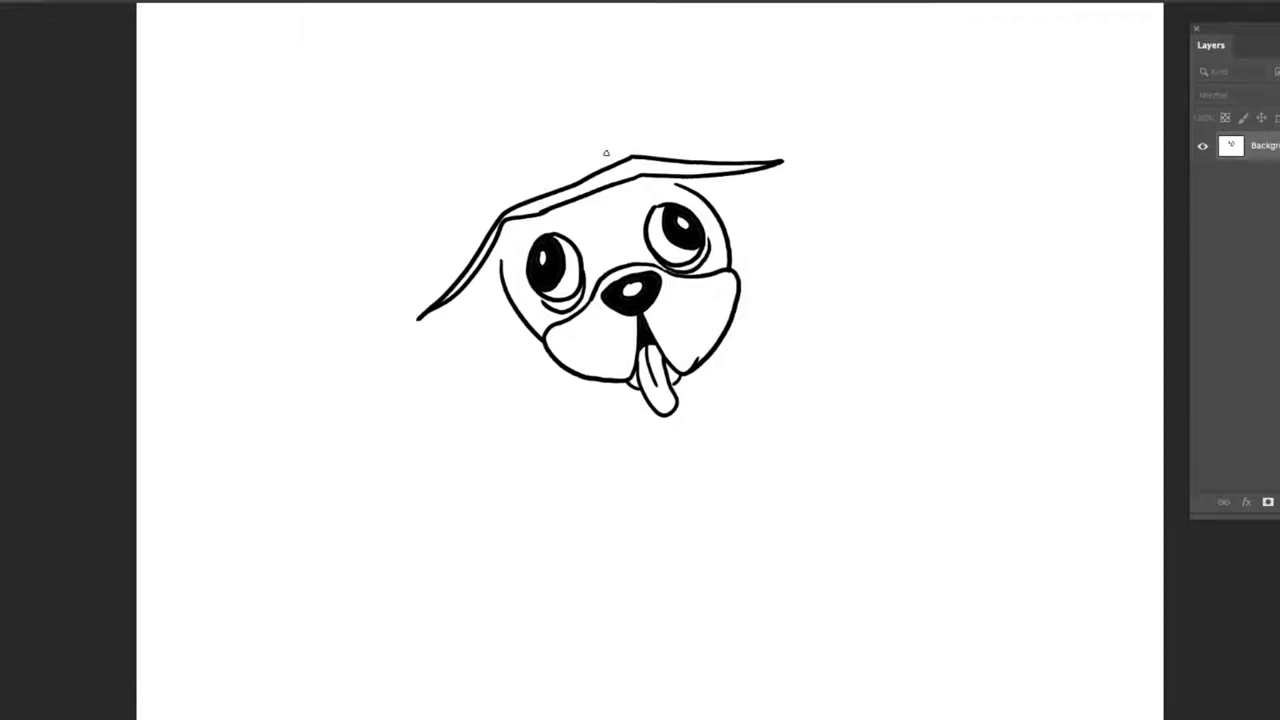
pyautogui.moveTo(631, 155)
pyautogui.mouseDown()
pyautogui.moveTo(617, 116)
pyautogui.moveTo(498, 170)
pyautogui.moveTo(505, 208)
pyautogui.mouseUp()
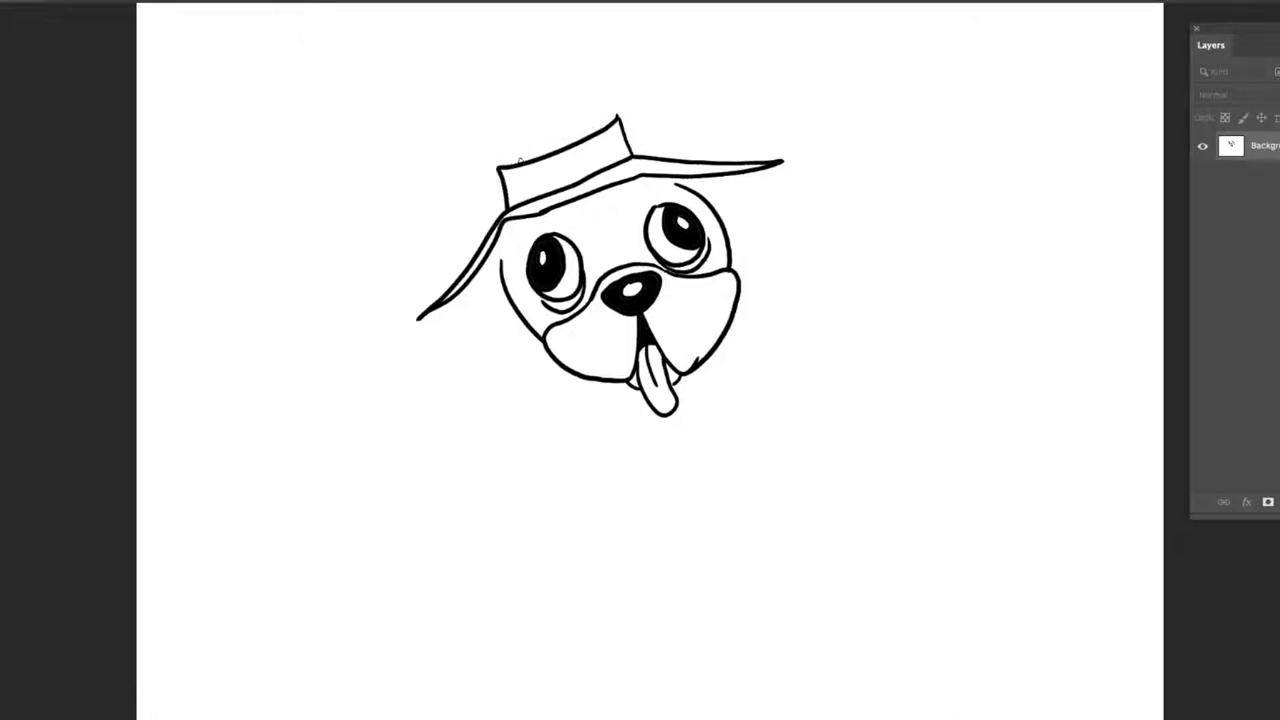
pyautogui.moveTo(617, 117)
pyautogui.mouseDown()
pyautogui.moveTo(623, 91)
pyautogui.moveTo(469, 154)
pyautogui.moveTo(498, 166)
pyautogui.mouseUp()
pyautogui.click(523, 175)
pyautogui.click(541, 177)
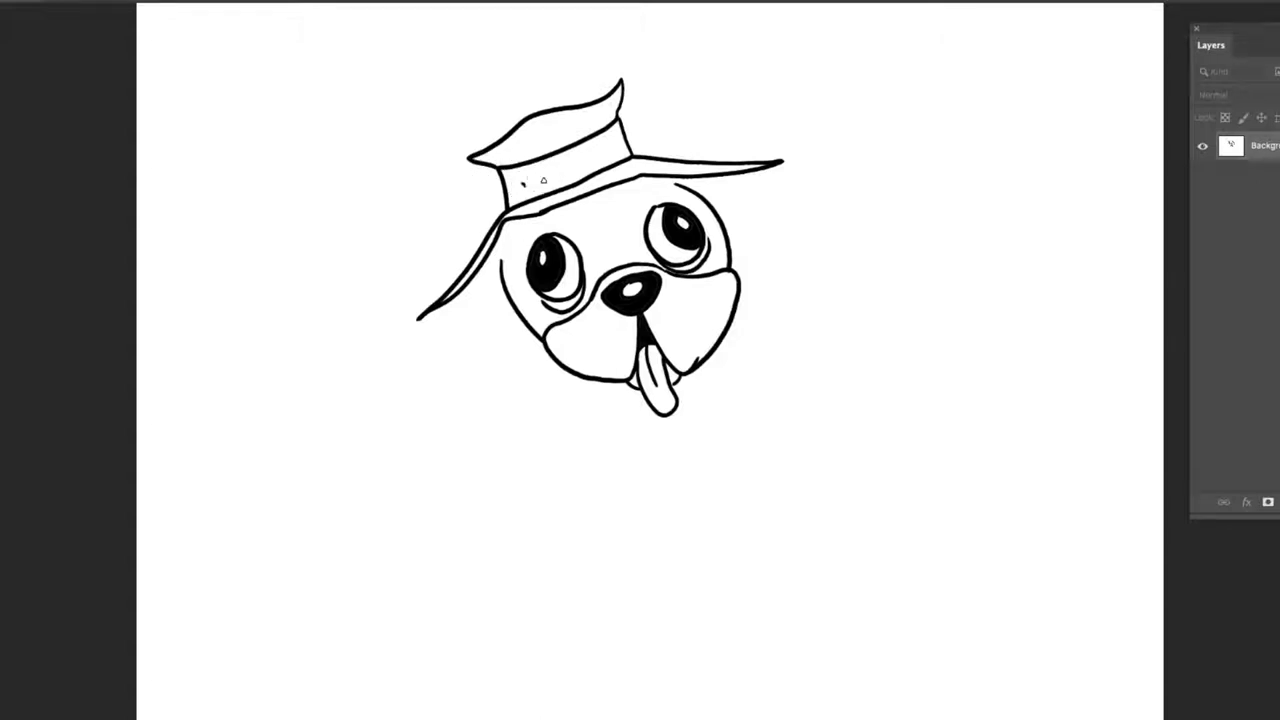
pyautogui.click(575, 163)
# Outline the blaze between the eyes and draw two large pointed ears with inner contours behind the hat.
pyautogui.moveTo(642, 260)
pyautogui.mouseDown()
pyautogui.moveTo(632, 210)
pyautogui.moveTo(600, 203)
pyautogui.moveTo(574, 222)
pyautogui.moveTo(602, 268)
pyautogui.mouseUp()
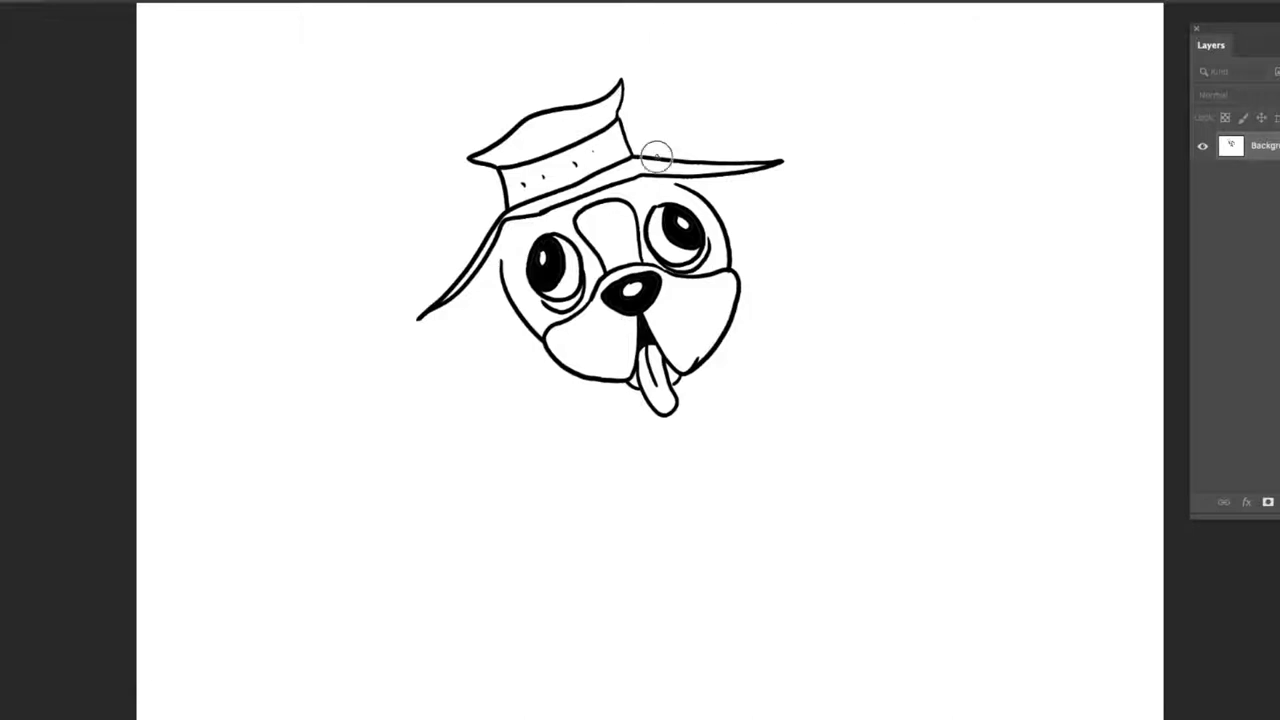
pyautogui.moveTo(656, 157)
pyautogui.mouseDown()
pyautogui.moveTo(691, 49)
pyautogui.moveTo(750, 160)
pyautogui.moveTo(755, 215)
pyautogui.moveTo(733, 246)
pyautogui.mouseUp()
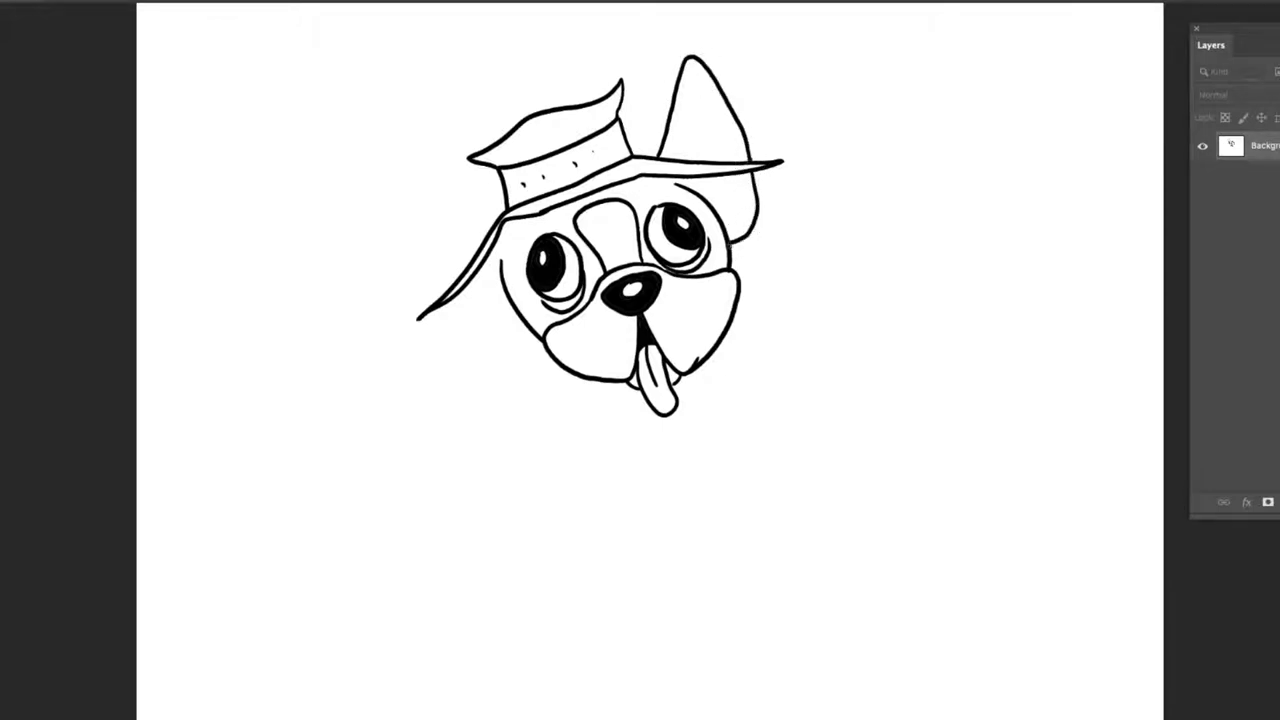
pyautogui.moveTo(505, 211)
pyautogui.mouseDown()
pyautogui.moveTo(390, 130)
pyautogui.moveTo(378, 145)
pyautogui.moveTo(410, 243)
pyautogui.moveTo(441, 287)
pyautogui.moveTo(505, 300)
pyautogui.mouseUp()
pyautogui.moveTo(673, 153)
pyautogui.mouseDown()
pyautogui.moveTo(688, 74)
pyautogui.moveTo(746, 176)
pyautogui.moveTo(752, 205)
pyautogui.moveTo(730, 232)
pyautogui.mouseUp()
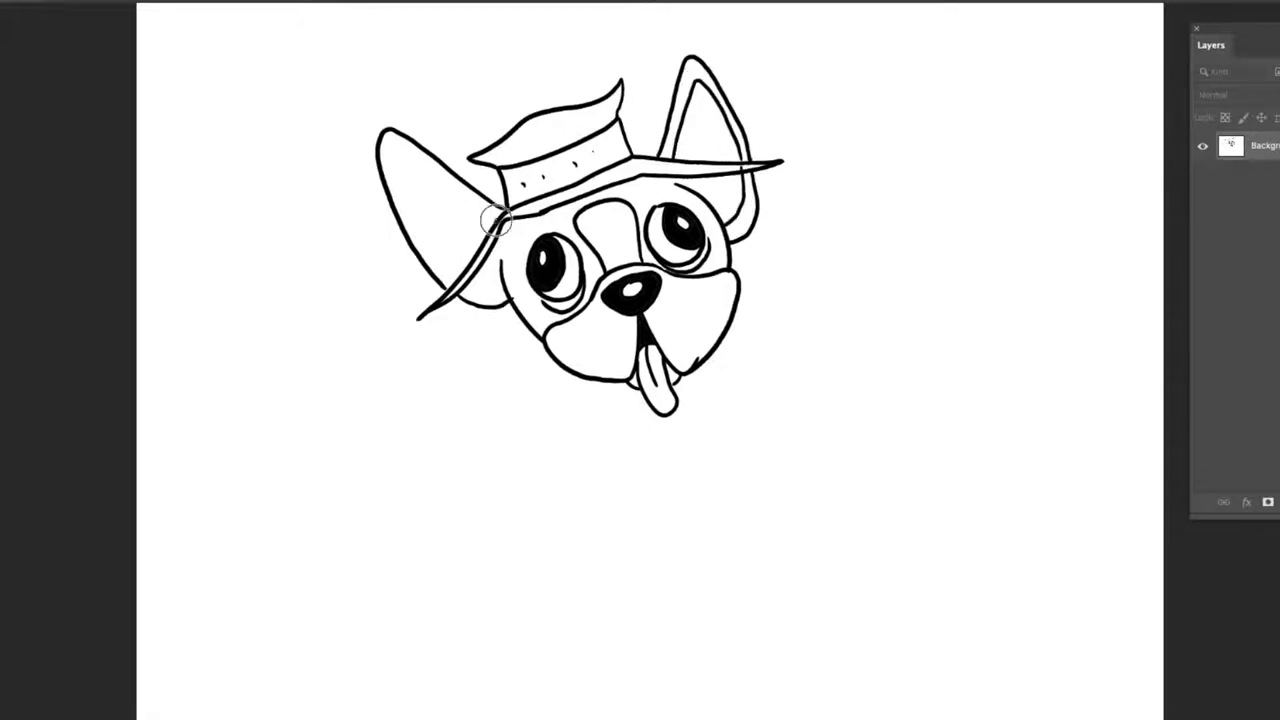
pyautogui.moveTo(498, 212)
pyautogui.mouseDown()
pyautogui.moveTo(397, 147)
pyautogui.moveTo(396, 200)
pyautogui.moveTo(432, 260)
pyautogui.moveTo(452, 285)
pyautogui.moveTo(508, 300)
pyautogui.mouseUp()
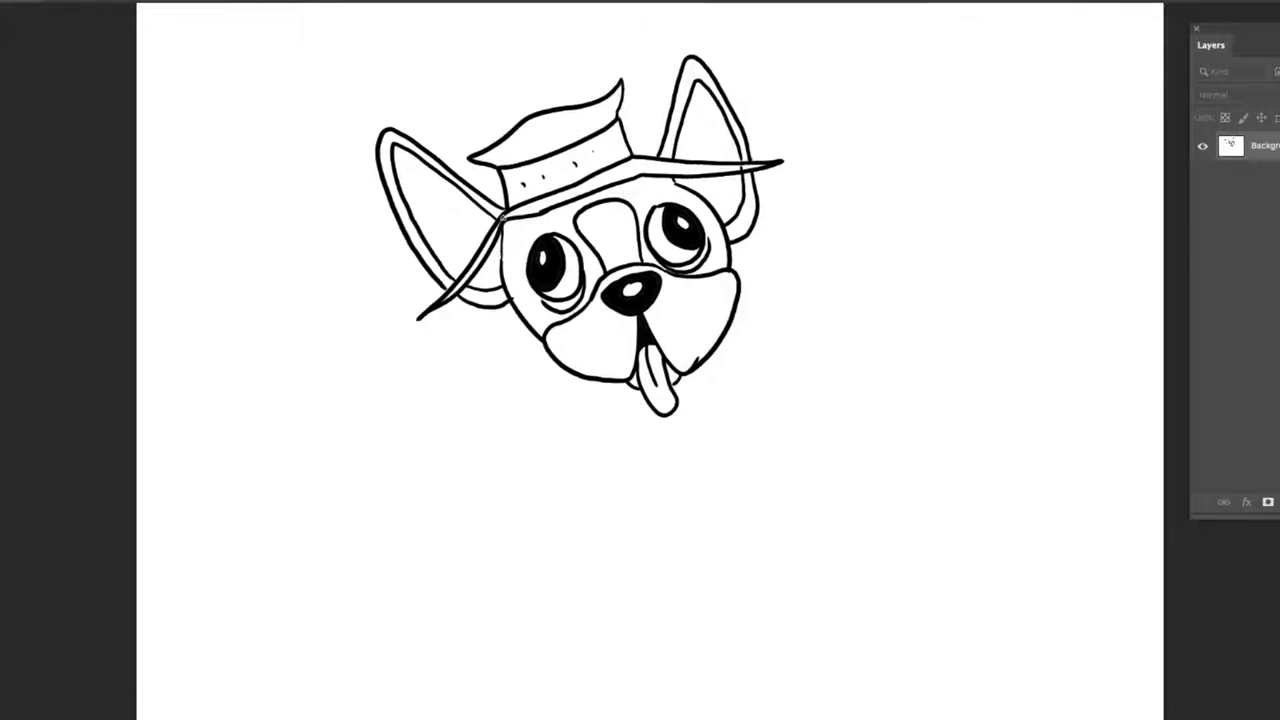
# Fill the outer ears and the face around the eyes with grey, leaving the blaze and muzzle white.
pyautogui.moveTo(497, 120)
pyautogui.mouseDown()
pyautogui.moveTo(486, 149)
pyautogui.moveTo(483, 132)
pyautogui.mouseUp()
pyautogui.click(816, 70)
pyautogui.click(676, 155)
pyautogui.click(750, 226)
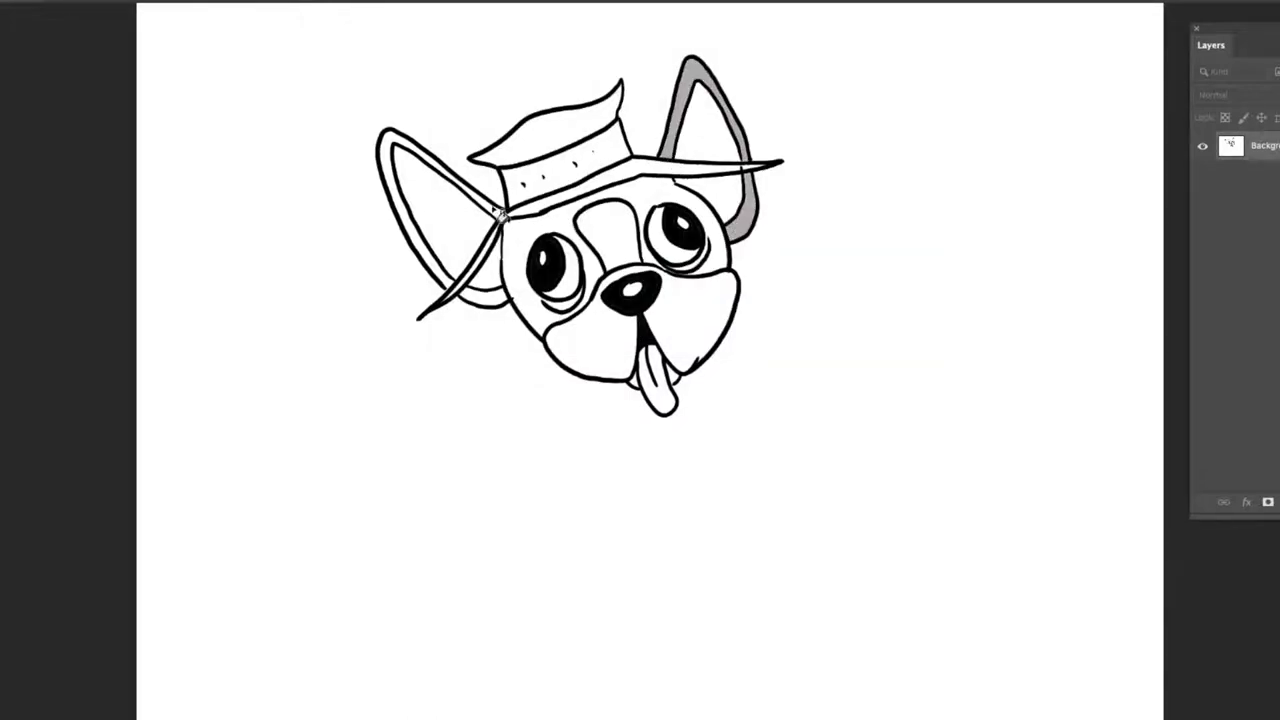
pyautogui.click(494, 212)
pyautogui.click(493, 301)
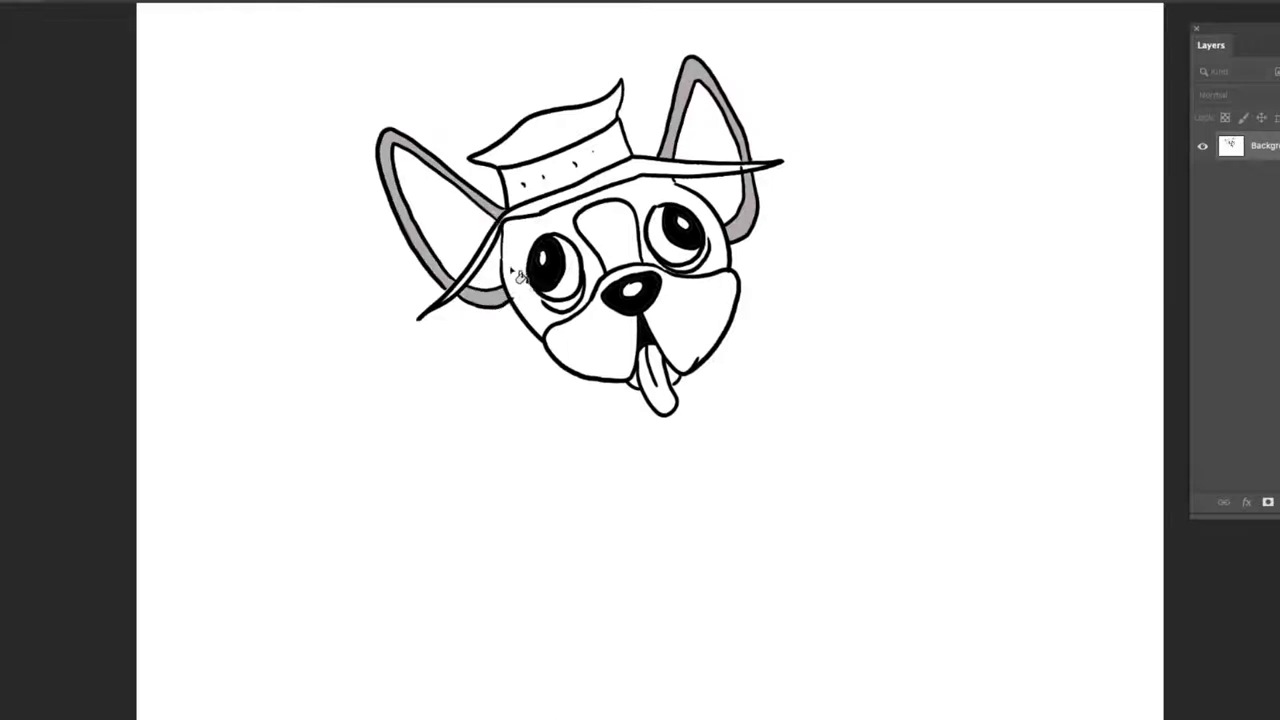
pyautogui.click(519, 281)
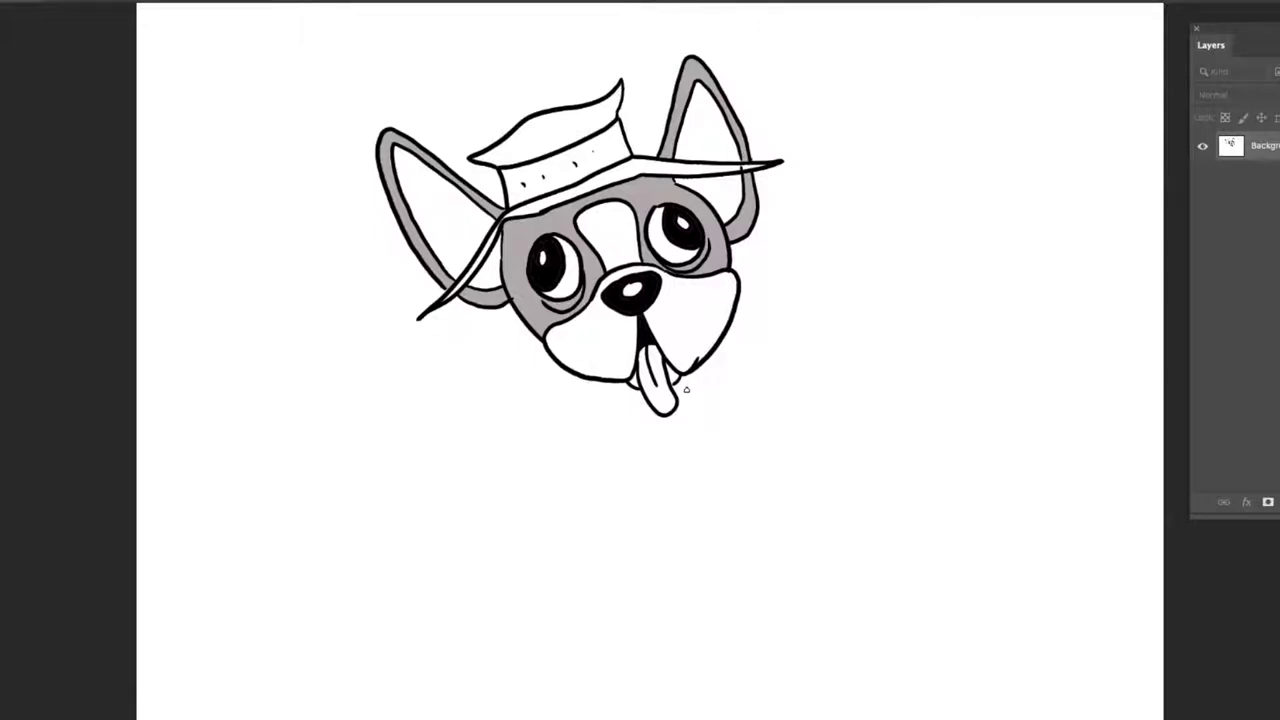
# Draw the rounded chest under the head and two front legs with toed paws.
pyautogui.moveTo(689, 369)
pyautogui.mouseDown()
pyautogui.moveTo(705, 469)
pyautogui.moveTo(650, 494)
pyautogui.moveTo(619, 477)
pyautogui.moveTo(603, 446)
pyautogui.moveTo(600, 388)
pyautogui.mouseUp()
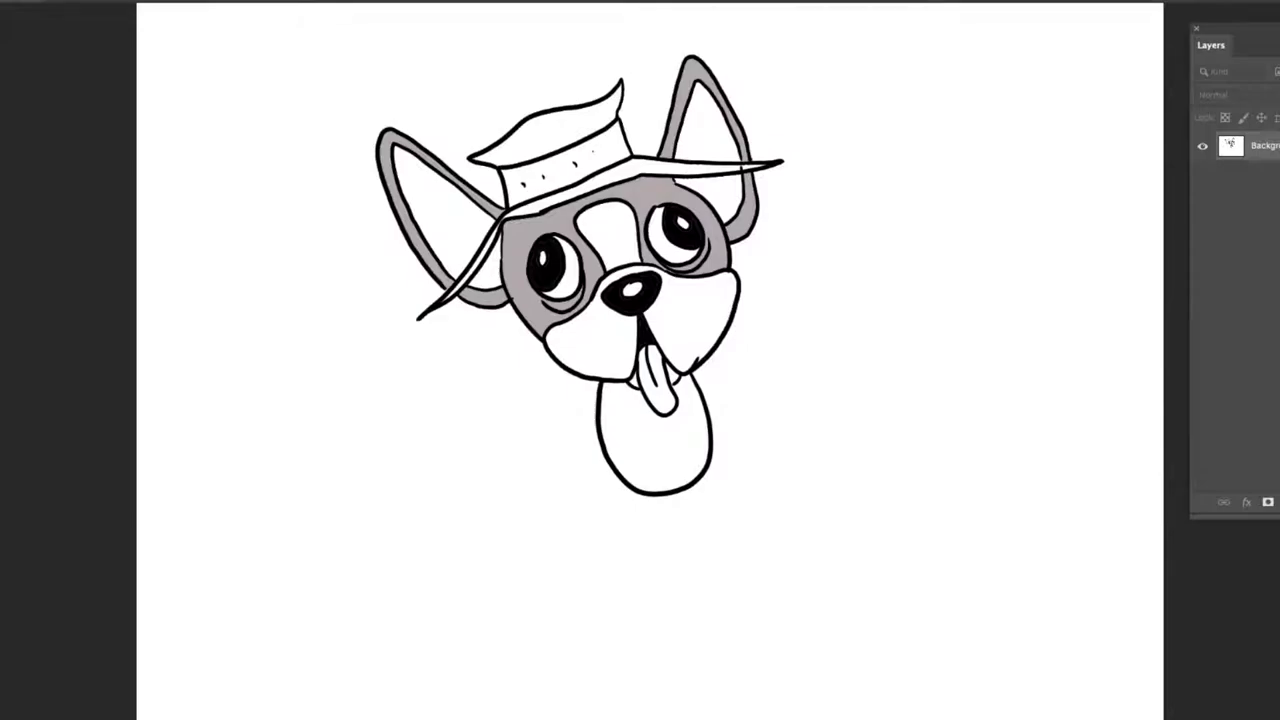
pyautogui.press('F7')
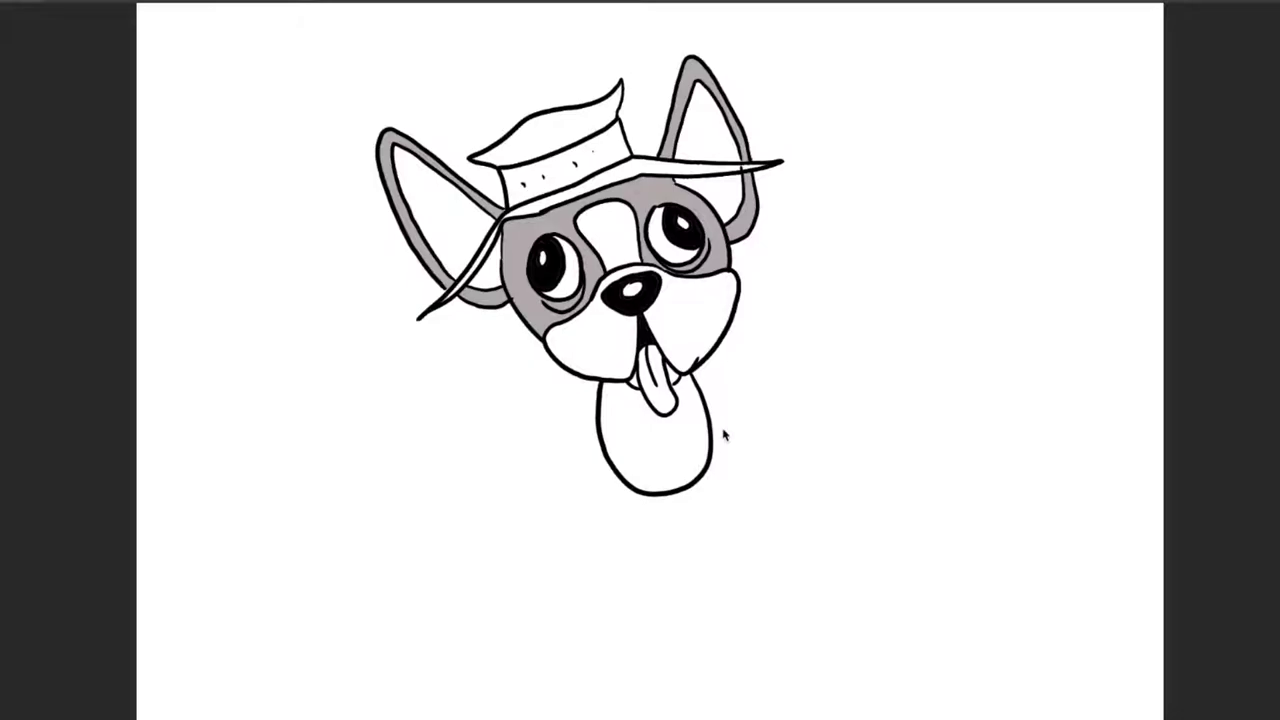
pyautogui.press('F7')
pyautogui.moveTo(726, 426)
pyautogui.mouseDown()
pyautogui.moveTo(710, 528)
pyautogui.moveTo(740, 548)
pyautogui.moveTo(714, 562)
pyautogui.moveTo(696, 547)
pyautogui.moveTo(693, 489)
pyautogui.mouseUp()
pyautogui.moveTo(583, 450)
pyautogui.mouseDown()
pyautogui.moveTo(617, 547)
pyautogui.moveTo(609, 574)
pyautogui.moveTo(644, 563)
pyautogui.moveTo(633, 490)
pyautogui.mouseUp()
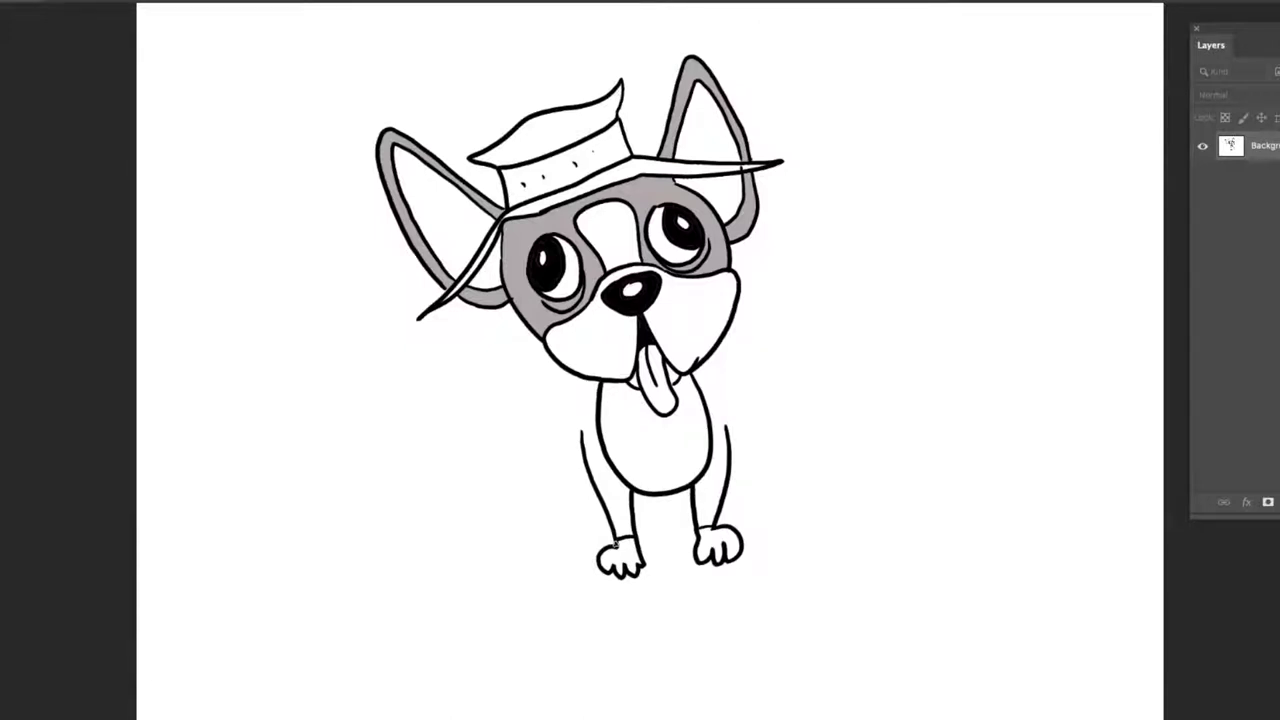
# Draw the outer sides of the body, both hind legs with feet, and the closing line between the front paws.
pyautogui.moveTo(714, 347)
pyautogui.mouseDown()
pyautogui.moveTo(729, 357)
pyautogui.moveTo(751, 443)
pyautogui.moveTo(737, 505)
pyautogui.mouseUp()
pyautogui.moveTo(560, 371)
pyautogui.mouseDown()
pyautogui.moveTo(567, 470)
pyautogui.moveTo(602, 526)
pyautogui.mouseUp()
pyautogui.moveTo(733, 481)
pyautogui.mouseDown()
pyautogui.moveTo(749, 480)
pyautogui.moveTo(766, 543)
pyautogui.moveTo(739, 545)
pyautogui.mouseUp()
pyautogui.moveTo(577, 502)
pyautogui.mouseDown()
pyautogui.moveTo(582, 547)
pyautogui.moveTo(563, 561)
pyautogui.moveTo(602, 566)
pyautogui.mouseUp()
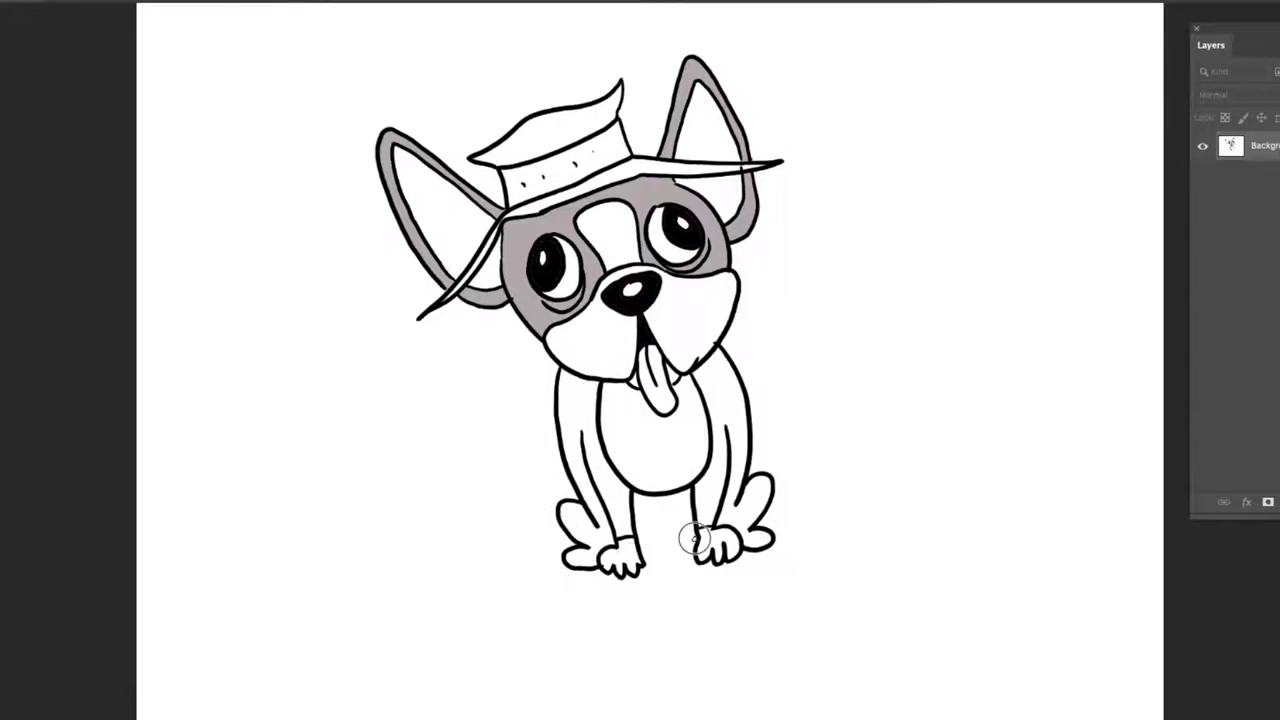
pyautogui.moveTo(689, 537); pyautogui.dragTo(641, 548)
# Fill the body and legs grey and the toed hind paws white, with a short ground line left of the dog.
pyautogui.click(583, 480)
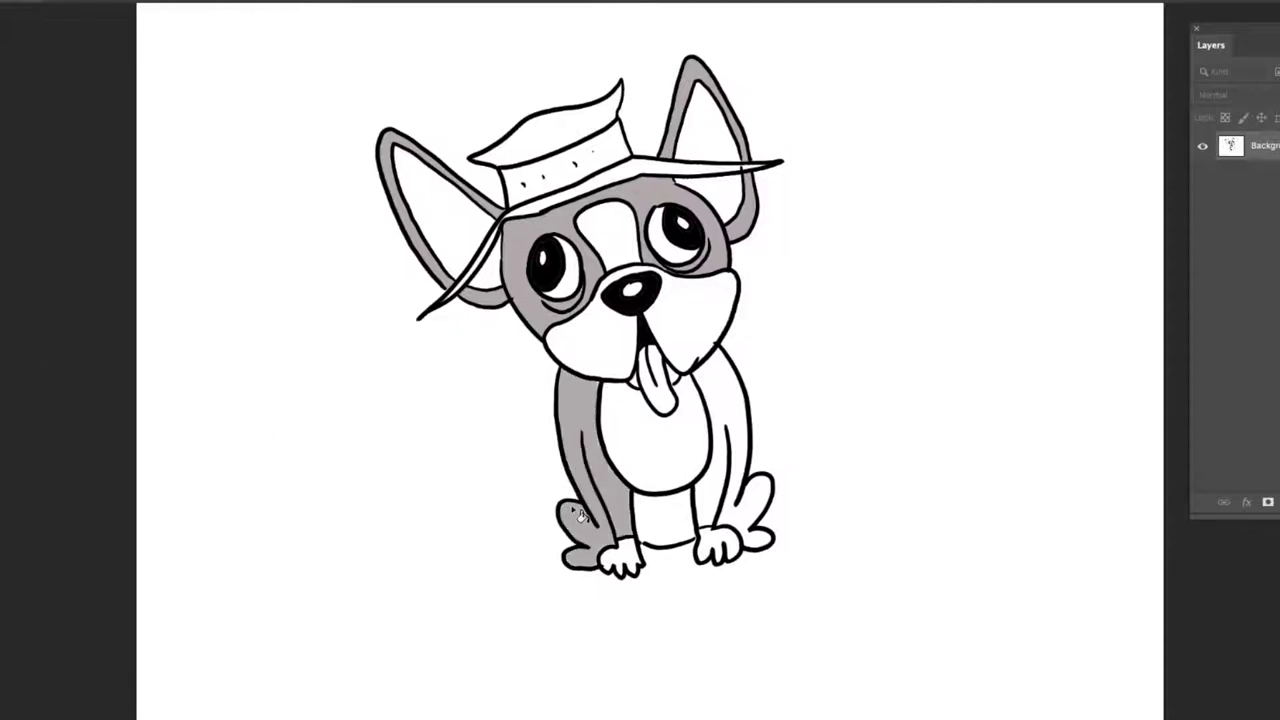
pyautogui.click(721, 390)
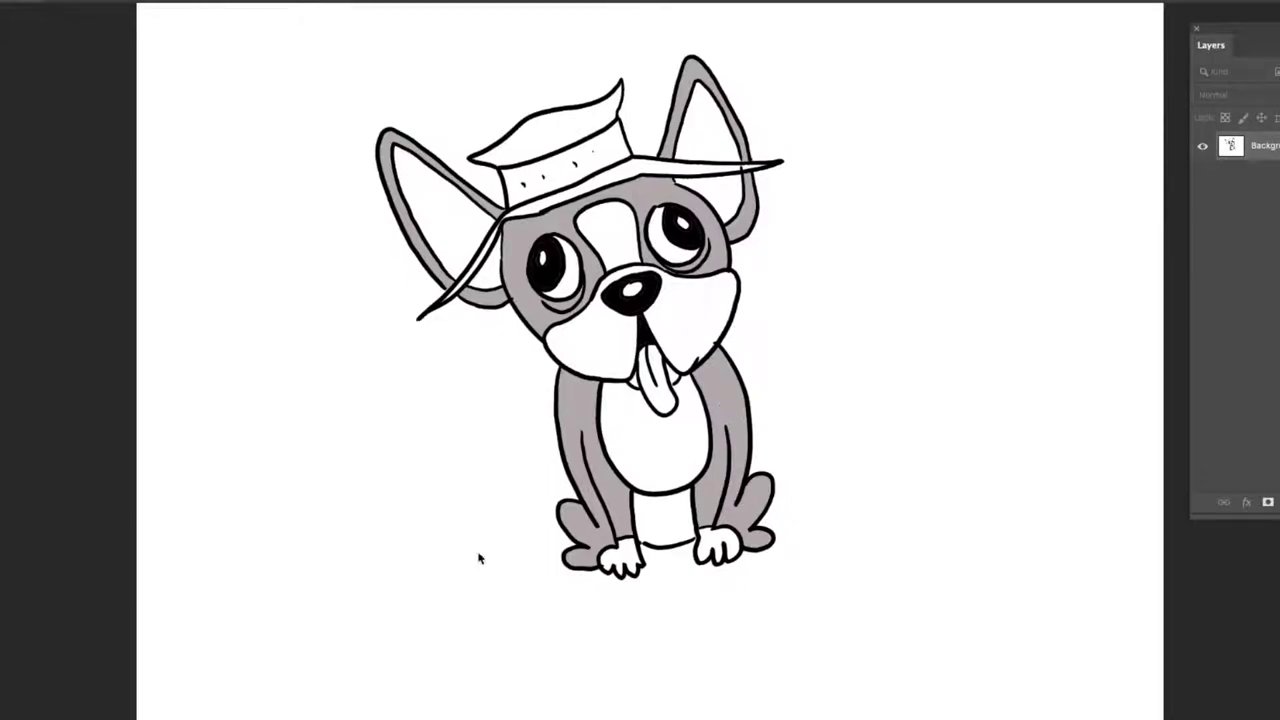
pyautogui.moveTo(563, 560); pyautogui.dragTo(482, 562)
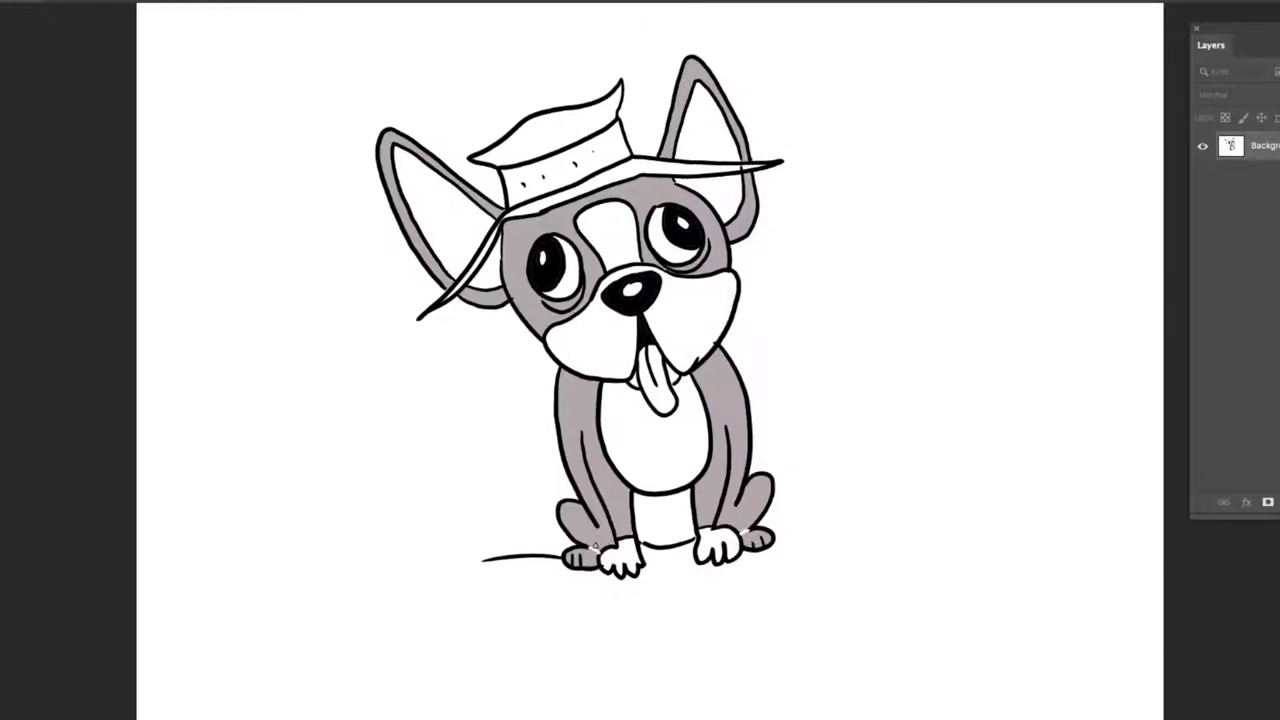
pyautogui.click(578, 556)
pyautogui.click(757, 540)
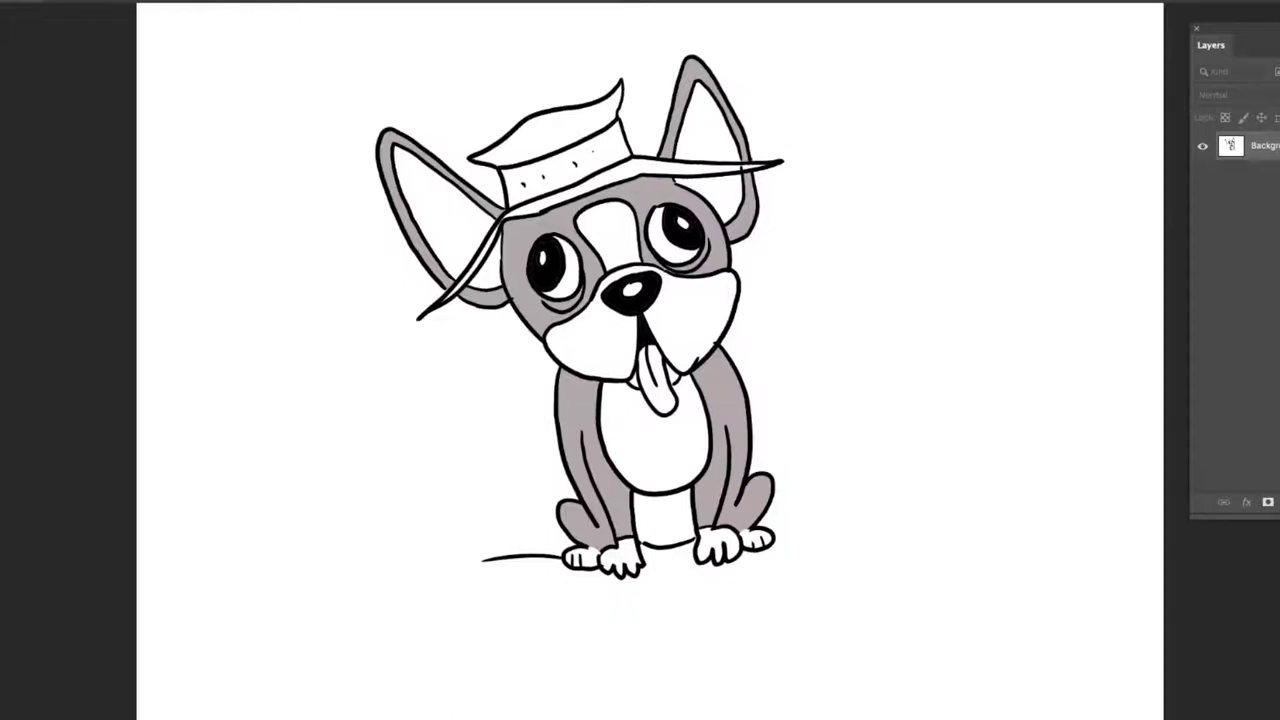
# Extend the ground line to the right with the artist's signature below it, and add a grey curved tail.
pyautogui.moveTo(778, 545)
pyautogui.mouseDown()
pyautogui.moveTo(988, 546)
pyautogui.moveTo(795, 560)
pyautogui.moveTo(796, 596)
pyautogui.moveTo(818, 598)
pyautogui.moveTo(822, 579)
pyautogui.moveTo(864, 592)
pyautogui.mouseUp()
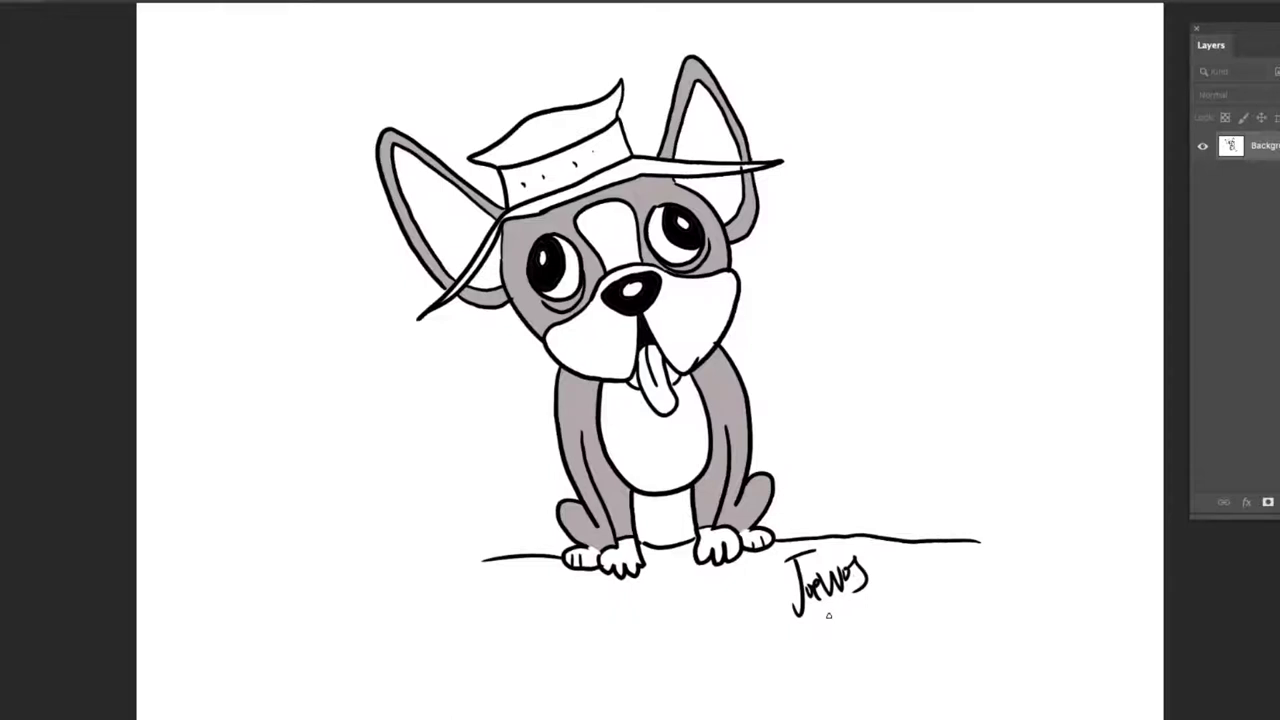
pyautogui.moveTo(555, 514)
pyautogui.mouseDown()
pyautogui.moveTo(523, 508)
pyautogui.moveTo(568, 538)
pyautogui.mouseUp()
pyautogui.click(546, 524)
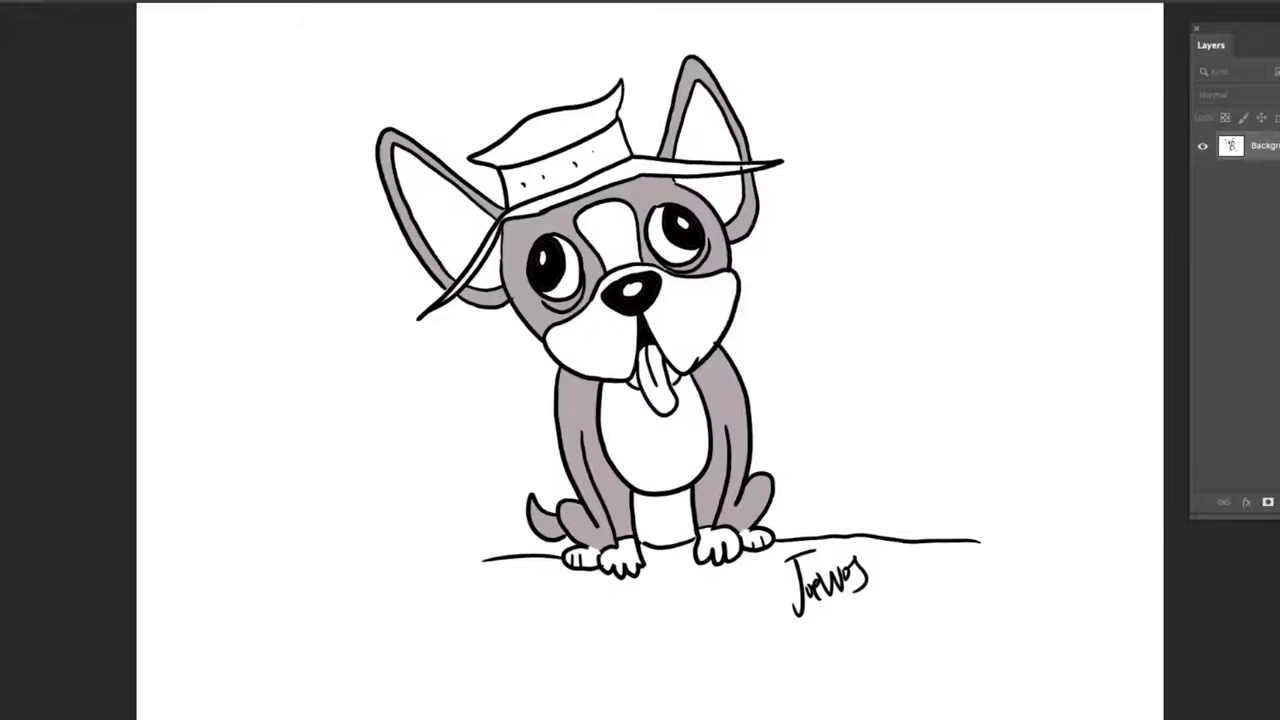
# Create four new empty layers above the background.
pyautogui.hotkey('ctrl', 'shift', 'alt', 'n')
pyautogui.hotkey('ctrl', 'shift', 'alt', 'n')
pyautogui.hotkey('ctrl', 'shift', 'alt', 'n')
pyautogui.hotkey('ctrl', 'shift', 'alt', 'n')
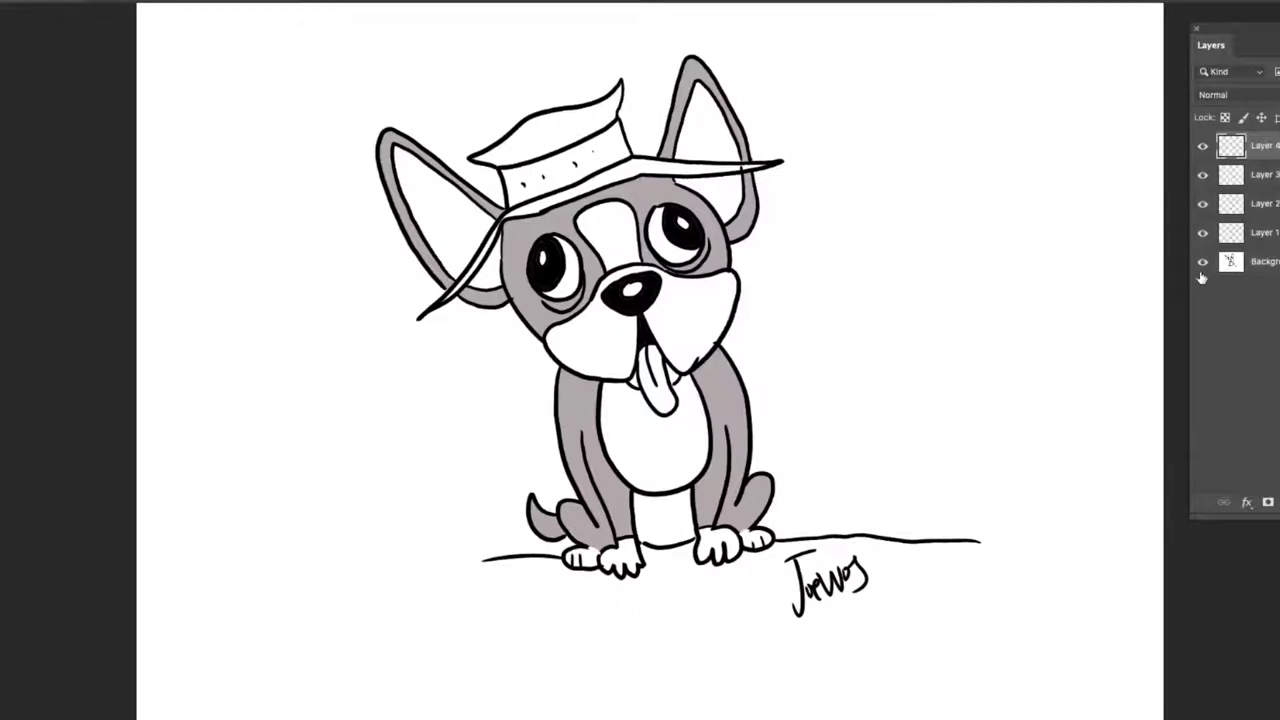
# Hide the background drawing and fill Layer 1 with white.
pyautogui.click(1203, 261)
pyautogui.click(1229, 240)
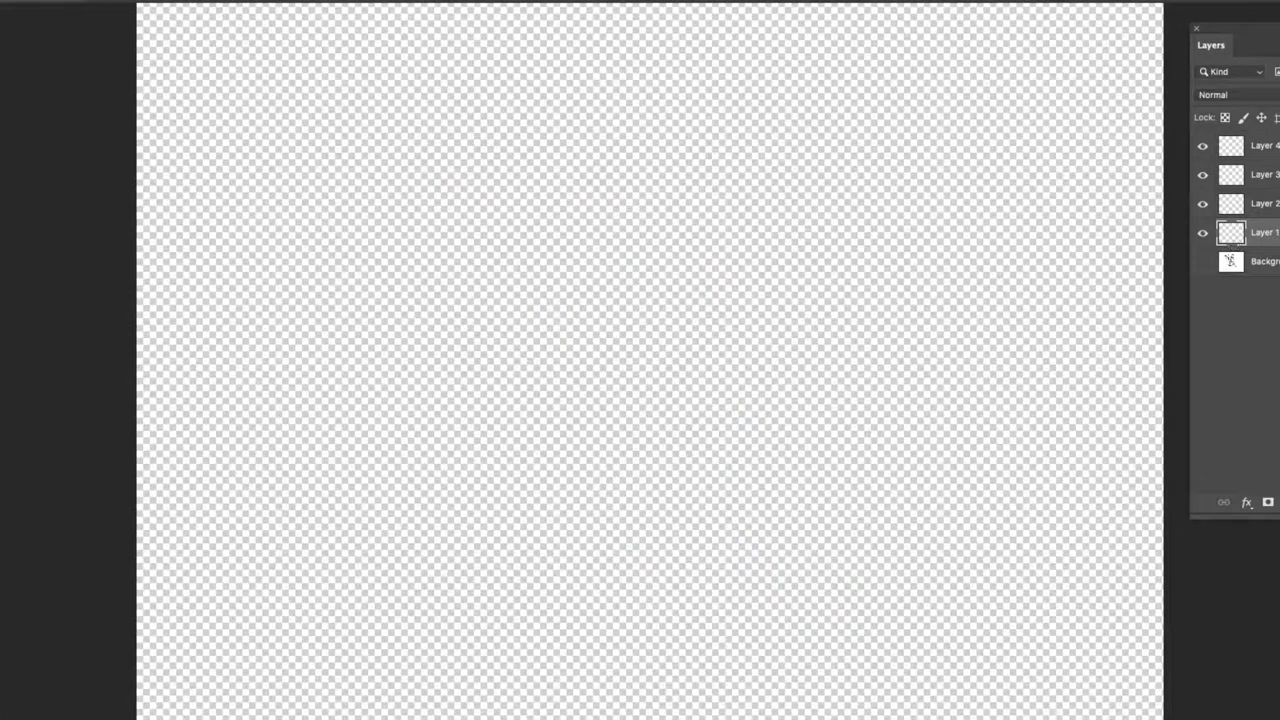
pyautogui.click(324, 484)
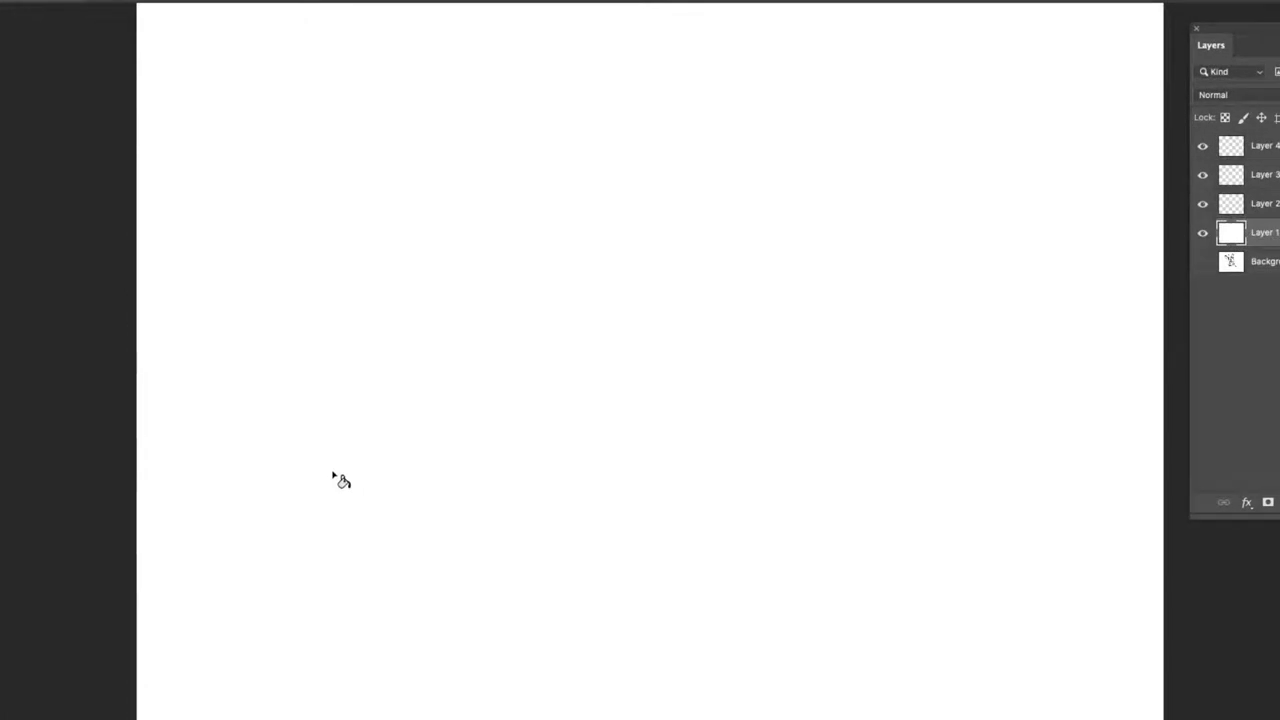
# On Layer 4, draw a poodle's face with a long snout, outlined nose, open smiling mouth and two oval eyes.
pyautogui.click(1235, 148)
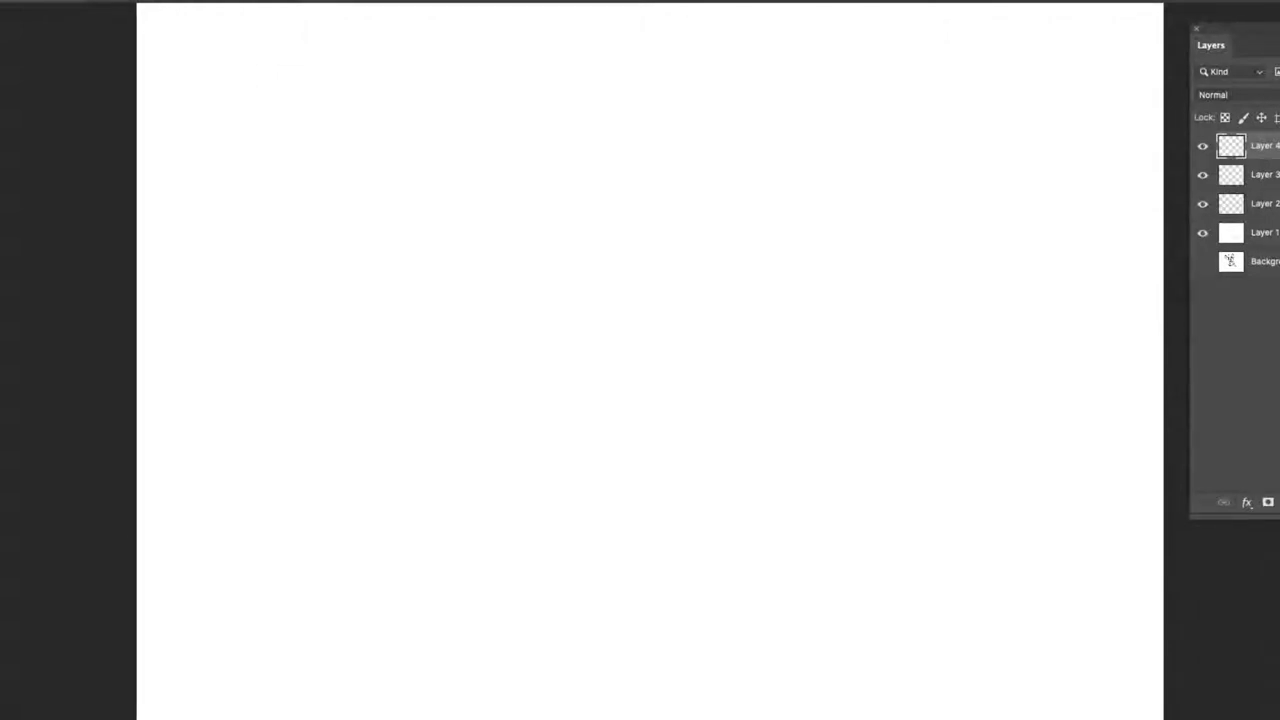
pyautogui.moveTo(750, 175)
pyautogui.mouseDown()
pyautogui.moveTo(791, 166)
pyautogui.moveTo(761, 196)
pyautogui.moveTo(752, 176)
pyautogui.moveTo(768, 197)
pyautogui.moveTo(761, 220)
pyautogui.moveTo(726, 249)
pyautogui.moveTo(663, 246)
pyautogui.moveTo(649, 211)
pyautogui.mouseUp()
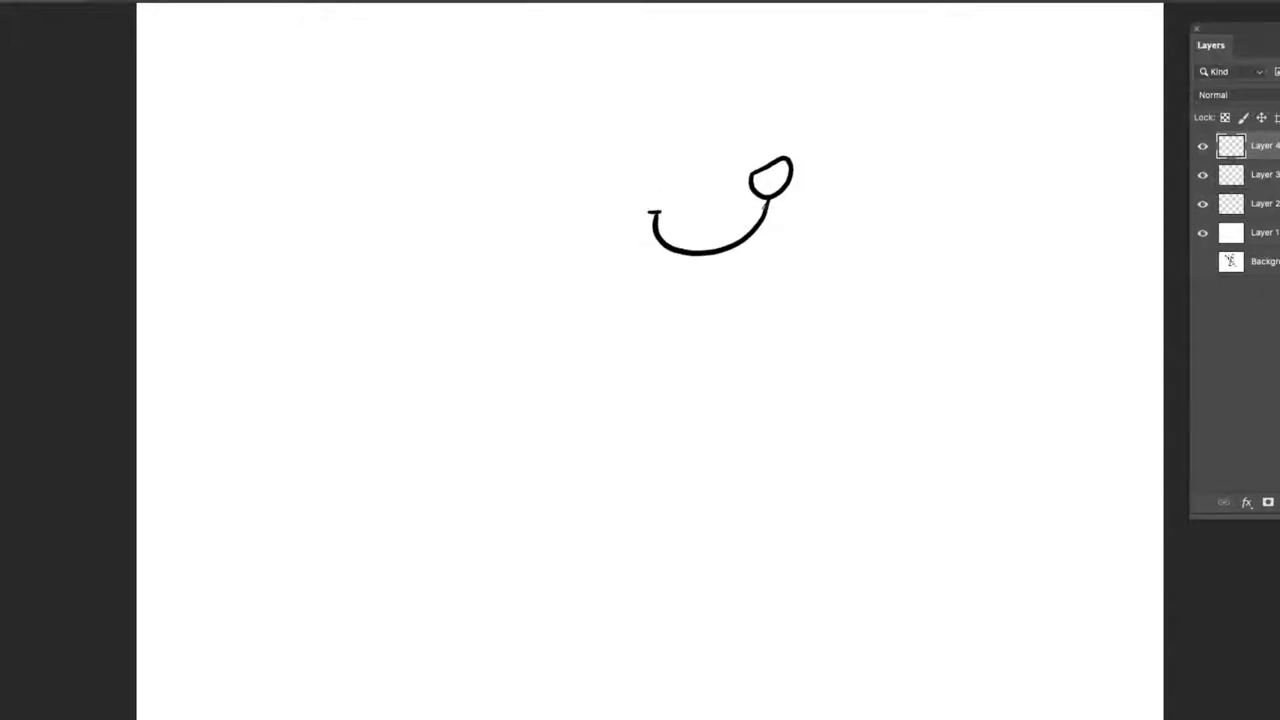
pyautogui.moveTo(782, 189); pyautogui.dragTo(762, 226)
pyautogui.moveTo(654, 214)
pyautogui.mouseDown()
pyautogui.moveTo(666, 283)
pyautogui.moveTo(693, 275)
pyautogui.mouseUp()
pyautogui.moveTo(658, 263)
pyautogui.mouseDown()
pyautogui.moveTo(692, 258)
pyautogui.moveTo(686, 286)
pyautogui.moveTo(660, 294)
pyautogui.moveTo(655, 283)
pyautogui.mouseUp()
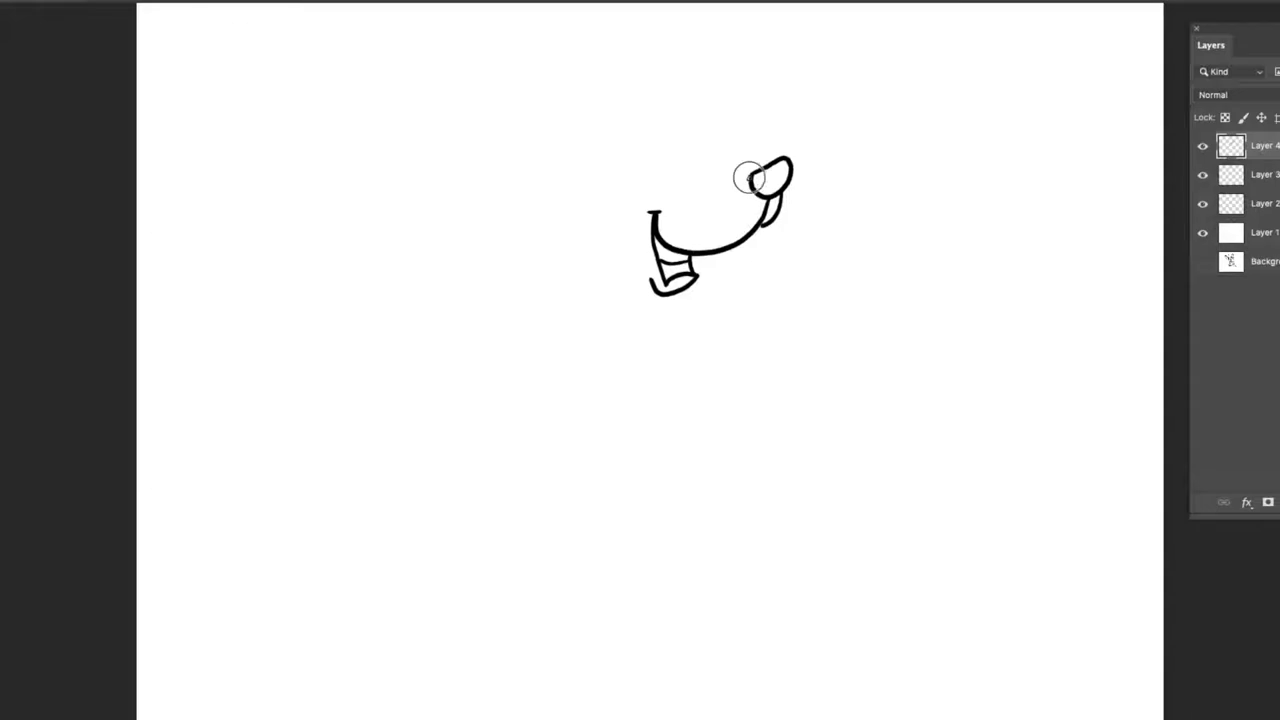
pyautogui.moveTo(750, 178)
pyautogui.mouseDown()
pyautogui.moveTo(675, 188)
pyautogui.moveTo(650, 155)
pyautogui.moveTo(656, 134)
pyautogui.moveTo(671, 135)
pyautogui.moveTo(684, 178)
pyautogui.moveTo(646, 168)
pyautogui.moveTo(636, 138)
pyautogui.moveTo(612, 180)
pyautogui.moveTo(629, 202)
pyautogui.moveTo(675, 163)
pyautogui.moveTo(641, 168)
pyautogui.mouseUp()
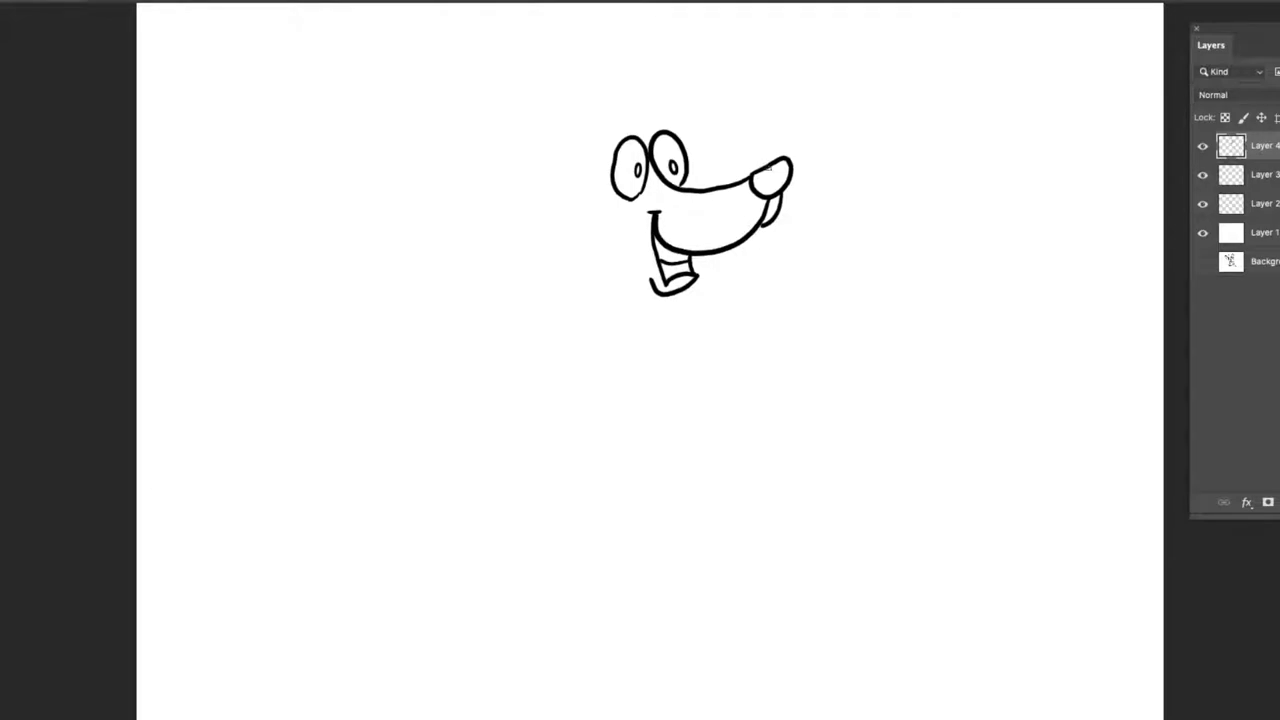
# Fill the poodle's nose black around a small highlight, and add curly head hair, eyebrows and a fluffy hanging ear.
pyautogui.moveTo(770, 171); pyautogui.dragTo(766, 174)
pyautogui.click(756, 184)
pyautogui.moveTo(592, 86)
pyautogui.mouseDown()
pyautogui.moveTo(609, 62)
pyautogui.moveTo(682, 60)
pyautogui.moveTo(703, 122)
pyautogui.moveTo(688, 142)
pyautogui.mouseUp()
pyautogui.moveTo(593, 86)
pyautogui.mouseDown()
pyautogui.moveTo(543, 109)
pyautogui.moveTo(544, 140)
pyautogui.moveTo(606, 158)
pyautogui.moveTo(627, 108)
pyautogui.mouseUp()
pyautogui.moveTo(619, 138)
pyautogui.mouseDown()
pyautogui.moveTo(632, 112)
pyautogui.moveTo(678, 124)
pyautogui.mouseUp()
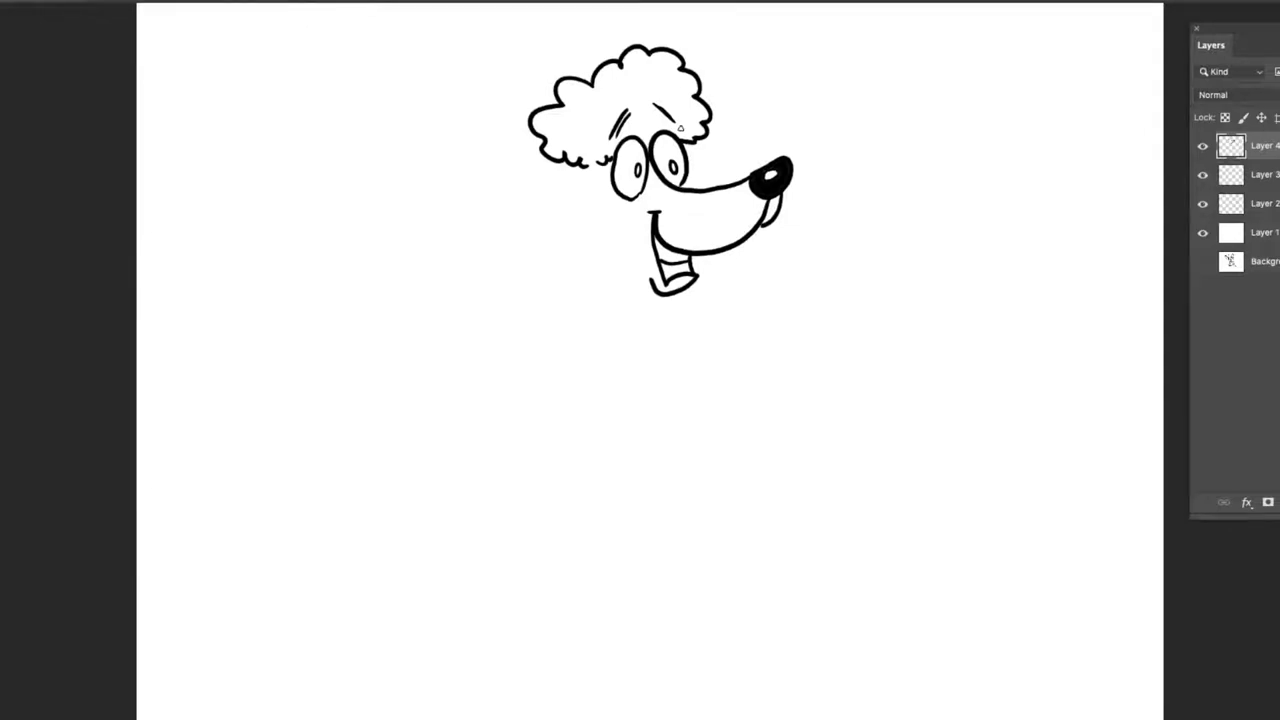
pyautogui.moveTo(585, 166)
pyautogui.mouseDown()
pyautogui.moveTo(495, 215)
pyautogui.moveTo(502, 257)
pyautogui.moveTo(556, 266)
pyautogui.moveTo(595, 178)
pyautogui.mouseUp()
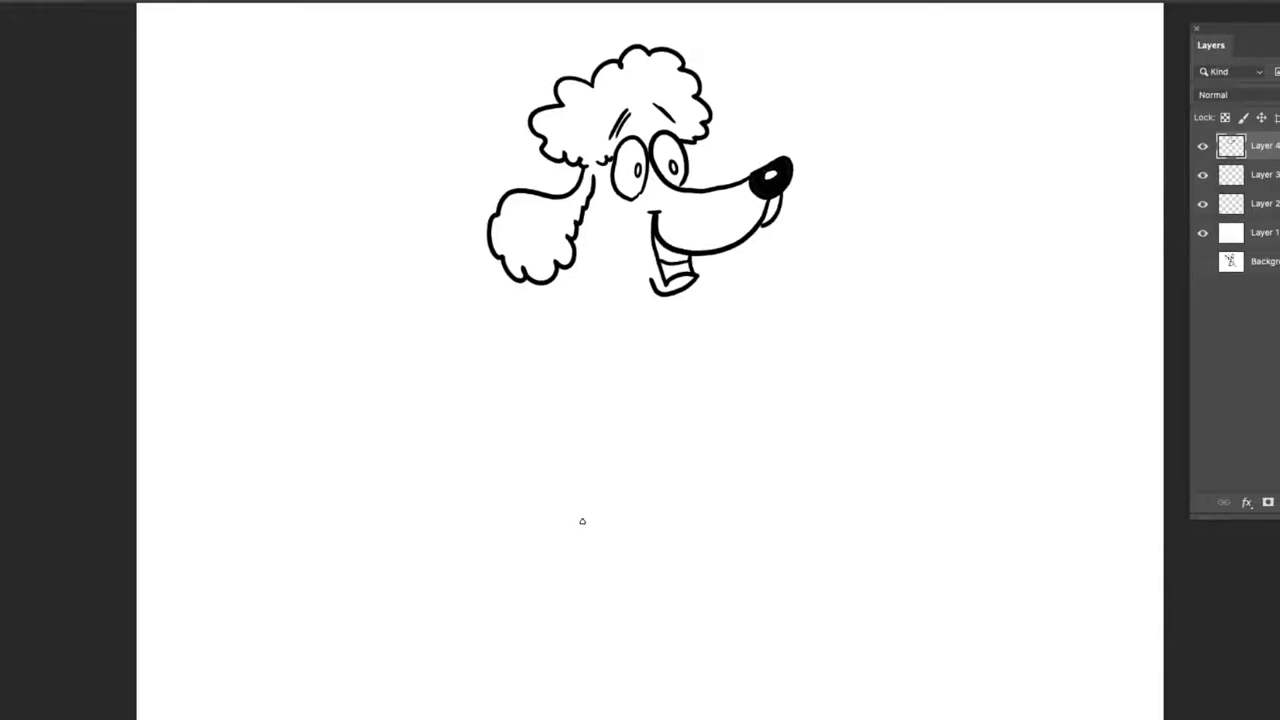
# Draw the poodle's slender neck and a large scalloped tuft of fur across its chest.
pyautogui.moveTo(634, 258); pyautogui.dragTo(641, 320)
pyautogui.moveTo(588, 200); pyautogui.dragTo(617, 314)
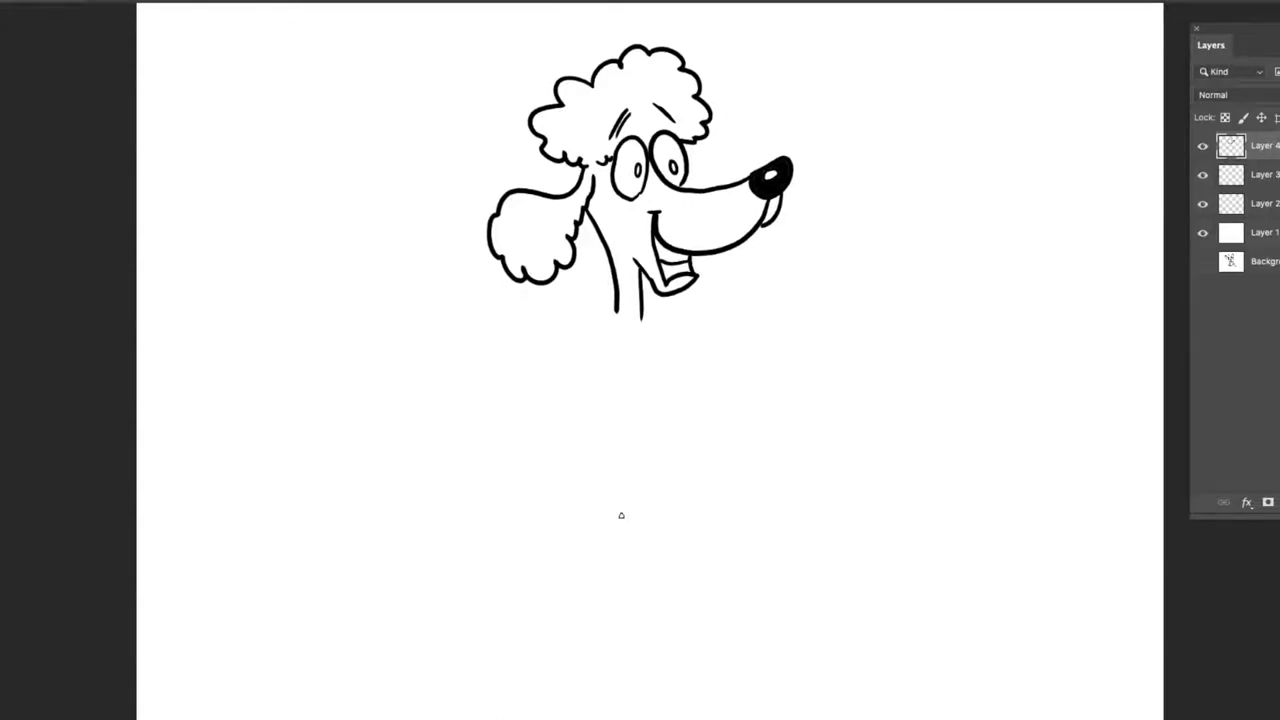
pyautogui.moveTo(606, 316)
pyautogui.mouseDown()
pyautogui.moveTo(686, 345)
pyautogui.moveTo(695, 378)
pyautogui.moveTo(685, 433)
pyautogui.moveTo(650, 467)
pyautogui.moveTo(634, 462)
pyautogui.moveTo(601, 385)
pyautogui.moveTo(557, 354)
pyautogui.moveTo(558, 326)
pyautogui.moveTo(618, 318)
pyautogui.mouseUp()
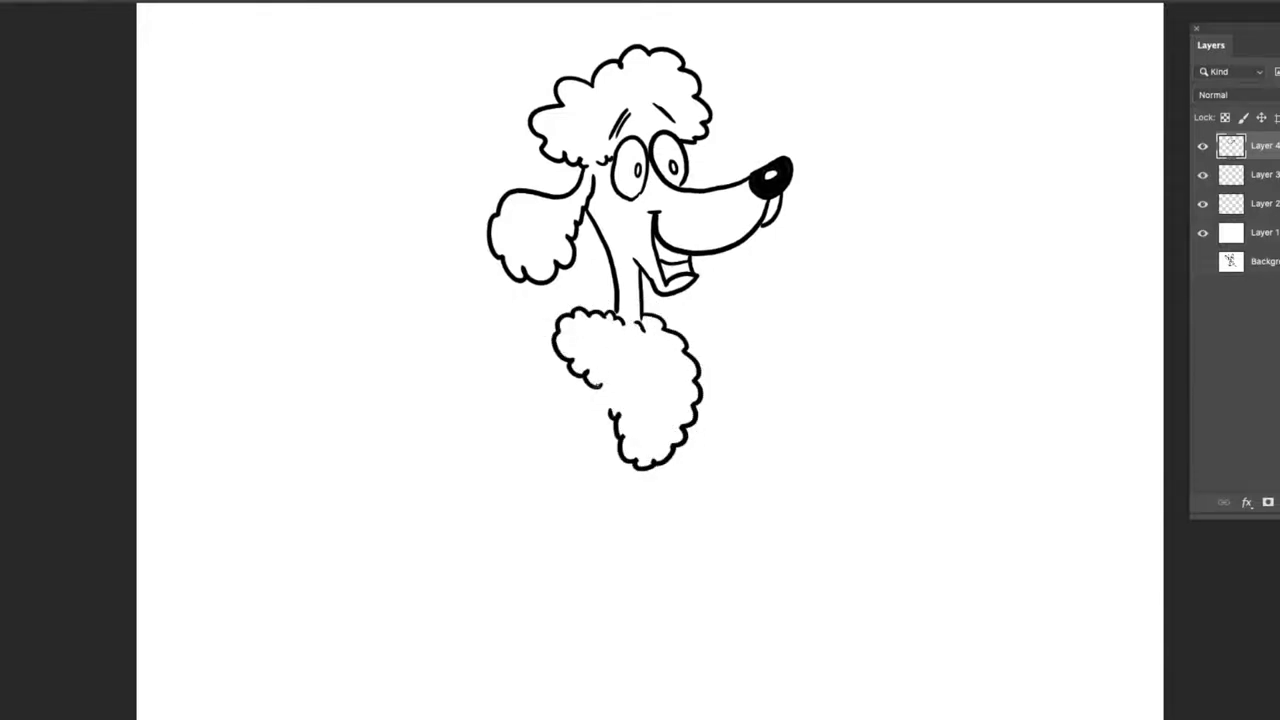
pyautogui.moveTo(582, 366); pyautogui.dragTo(617, 431)
# Draw a bent arm behind the poodle and a straight arm in front, each with a fluffy cuff and fingered paw.
pyautogui.moveTo(562, 360)
pyautogui.mouseDown()
pyautogui.moveTo(538, 421)
pyautogui.moveTo(468, 403)
pyautogui.mouseUp()
pyautogui.moveTo(566, 382)
pyautogui.mouseDown()
pyautogui.moveTo(546, 441)
pyautogui.moveTo(479, 422)
pyautogui.moveTo(449, 436)
pyautogui.moveTo(447, 383)
pyautogui.moveTo(466, 428)
pyautogui.mouseUp()
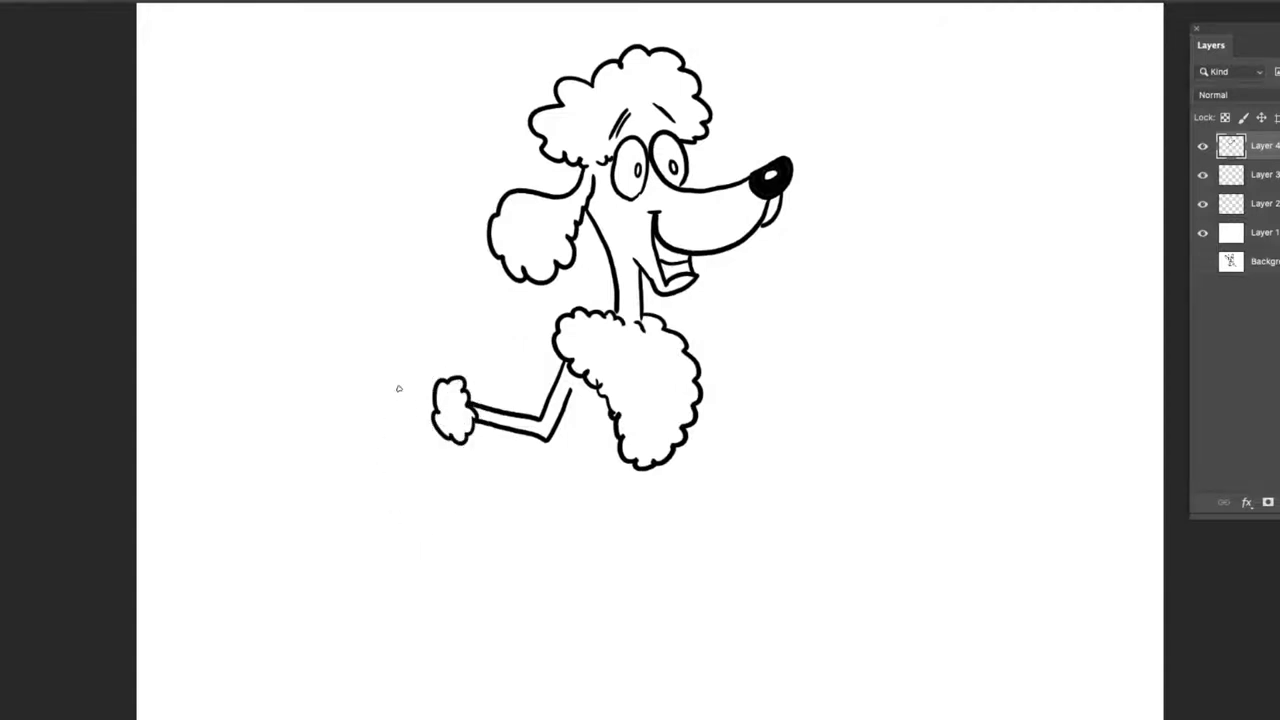
pyautogui.moveTo(436, 382)
pyautogui.mouseDown()
pyautogui.moveTo(392, 382)
pyautogui.moveTo(389, 406)
pyautogui.moveTo(399, 395)
pyautogui.moveTo(391, 404)
pyautogui.moveTo(438, 435)
pyautogui.mouseUp()
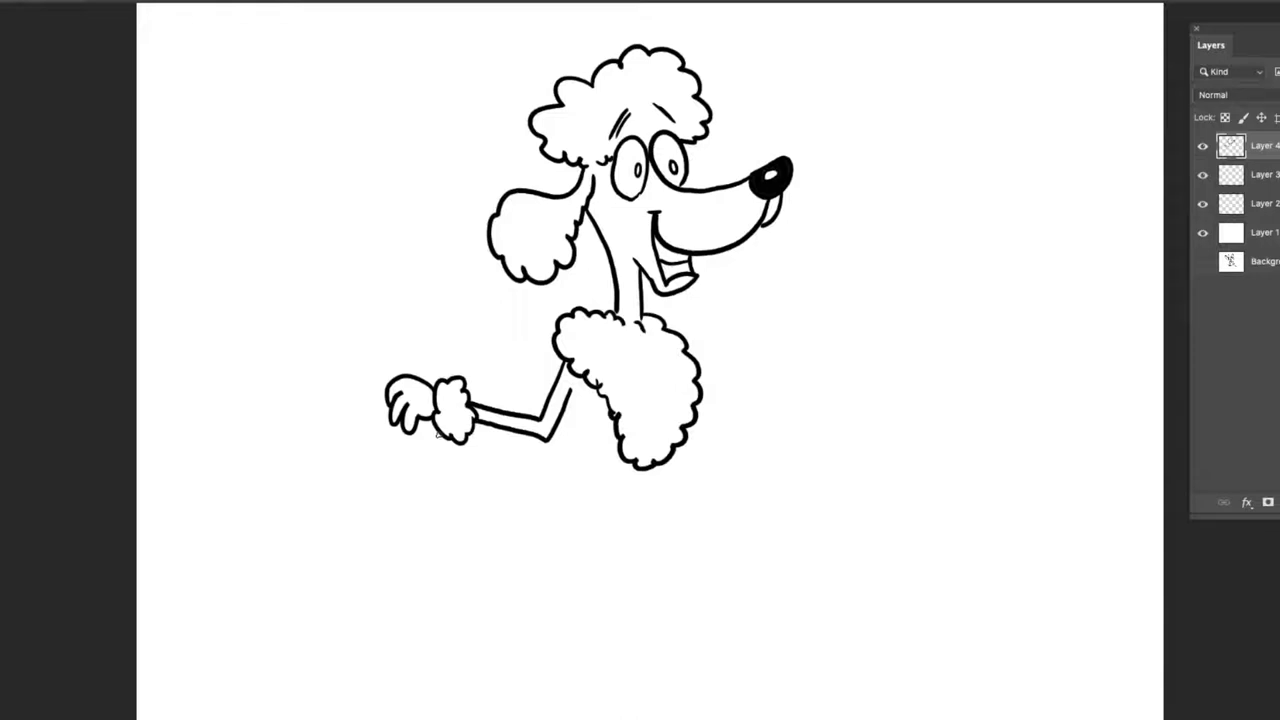
pyautogui.moveTo(688, 346); pyautogui.dragTo(778, 347)
pyautogui.moveTo(690, 362)
pyautogui.mouseDown()
pyautogui.moveTo(782, 369)
pyautogui.moveTo(807, 389)
pyautogui.moveTo(822, 359)
pyautogui.moveTo(803, 335)
pyautogui.moveTo(786, 353)
pyautogui.moveTo(843, 329)
pyautogui.moveTo(860, 349)
pyautogui.moveTo(841, 352)
pyautogui.moveTo(870, 359)
pyautogui.moveTo(854, 360)
pyautogui.moveTo(860, 384)
pyautogui.moveTo(826, 378)
pyautogui.mouseUp()
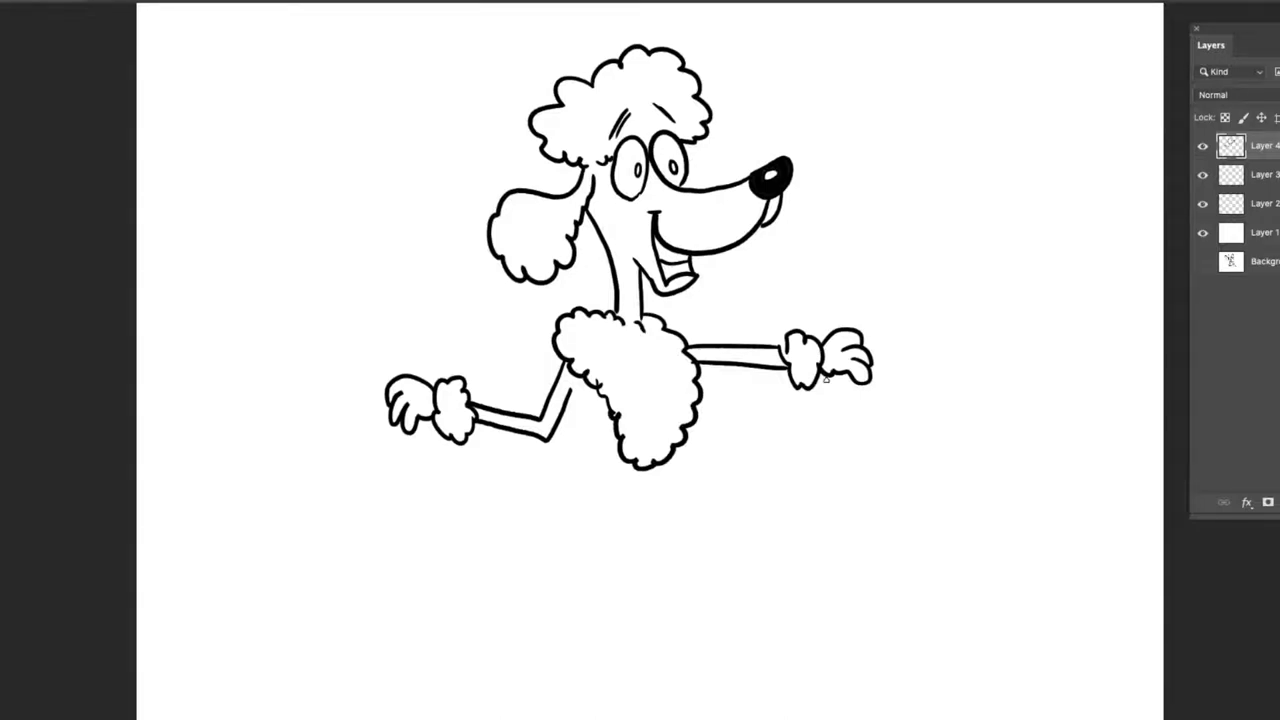
# Draw the poodle's narrow waist and two bent legs ending in fluffy ankle cuffs and toed feet.
pyautogui.moveTo(650, 470); pyautogui.dragTo(621, 531)
pyautogui.moveTo(567, 405); pyautogui.dragTo(594, 518)
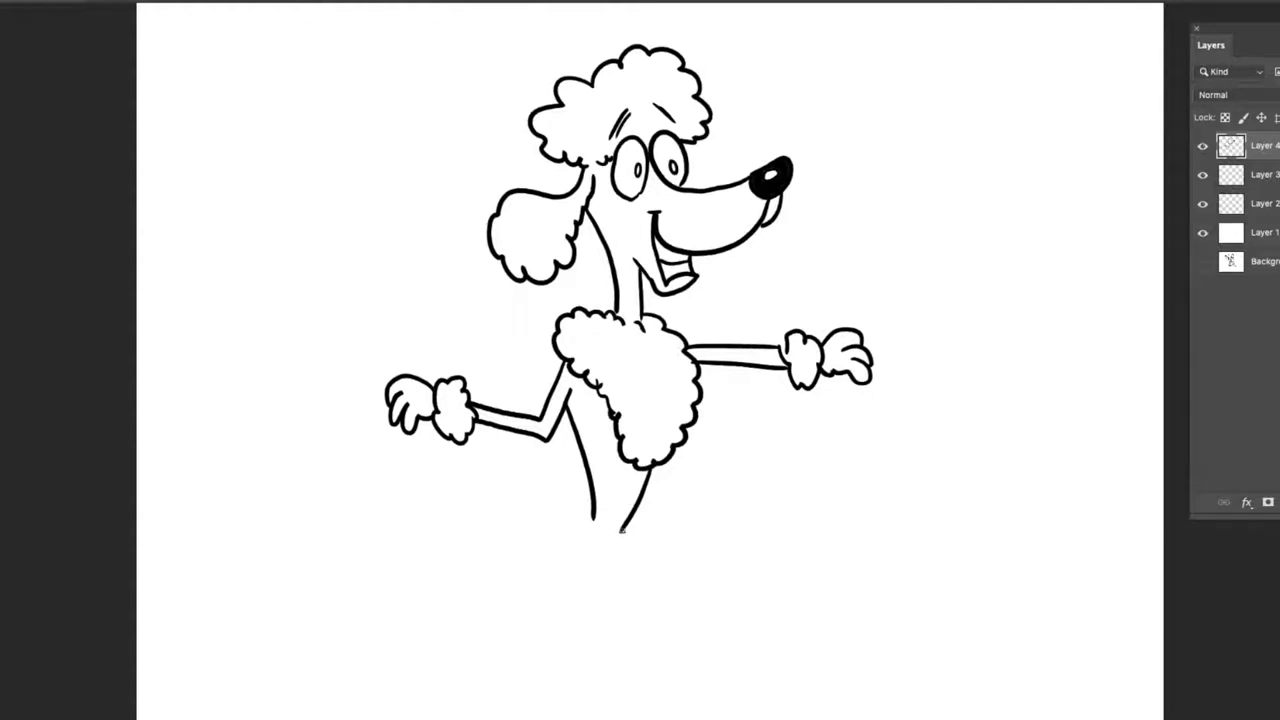
pyautogui.moveTo(618, 532)
pyautogui.mouseDown()
pyautogui.moveTo(646, 597)
pyautogui.moveTo(617, 622)
pyautogui.moveTo(631, 566)
pyautogui.moveTo(614, 543)
pyautogui.moveTo(594, 543)
pyautogui.moveTo(569, 597)
pyautogui.moveTo(572, 630)
pyautogui.moveTo(551, 597)
pyautogui.moveTo(574, 552)
pyautogui.moveTo(597, 541)
pyautogui.mouseUp()
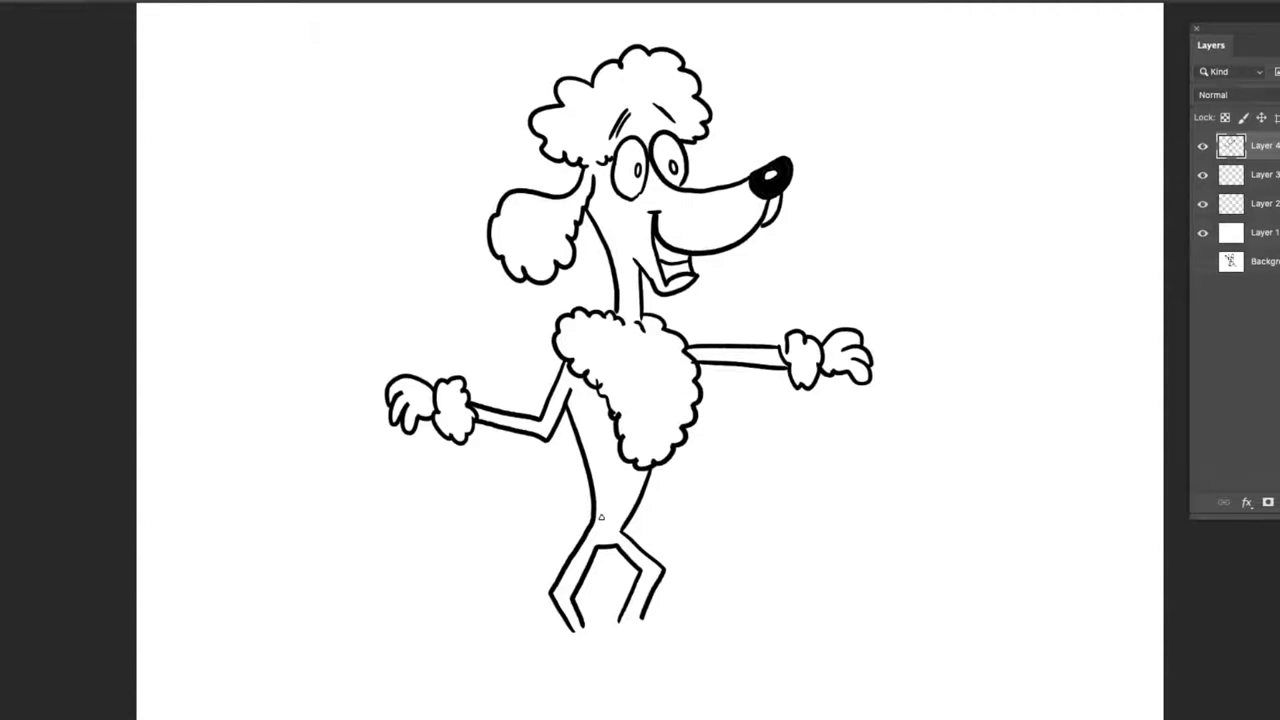
pyautogui.moveTo(618, 624)
pyautogui.mouseDown()
pyautogui.moveTo(658, 632)
pyautogui.moveTo(646, 650)
pyautogui.moveTo(612, 652)
pyautogui.moveTo(589, 632)
pyautogui.moveTo(589, 654)
pyautogui.moveTo(552, 653)
pyautogui.moveTo(553, 635)
pyautogui.moveTo(677, 681)
pyautogui.moveTo(691, 670)
pyautogui.moveTo(671, 653)
pyautogui.moveTo(542, 690)
pyautogui.mouseUp()
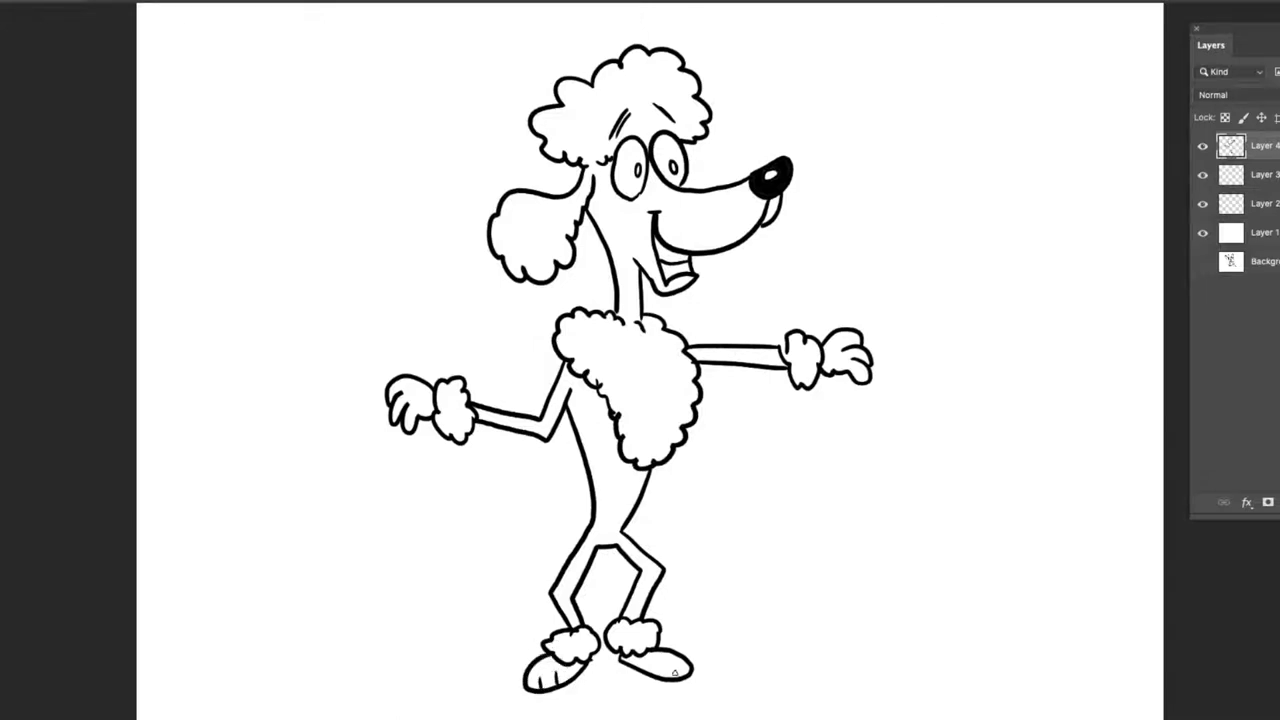
pyautogui.moveTo(664, 663); pyautogui.dragTo(659, 681)
# Draw a pointed surfboard with a thick lower edge under the poodle's feet, and a thin tail with a fluffy pom-pom.
pyautogui.moveTo(648, 612)
pyautogui.mouseDown()
pyautogui.moveTo(803, 584)
pyautogui.moveTo(866, 587)
pyautogui.moveTo(843, 613)
pyautogui.moveTo(733, 668)
pyautogui.moveTo(593, 708)
pyautogui.moveTo(458, 719)
pyautogui.moveTo(466, 663)
pyautogui.moveTo(550, 638)
pyautogui.mouseUp()
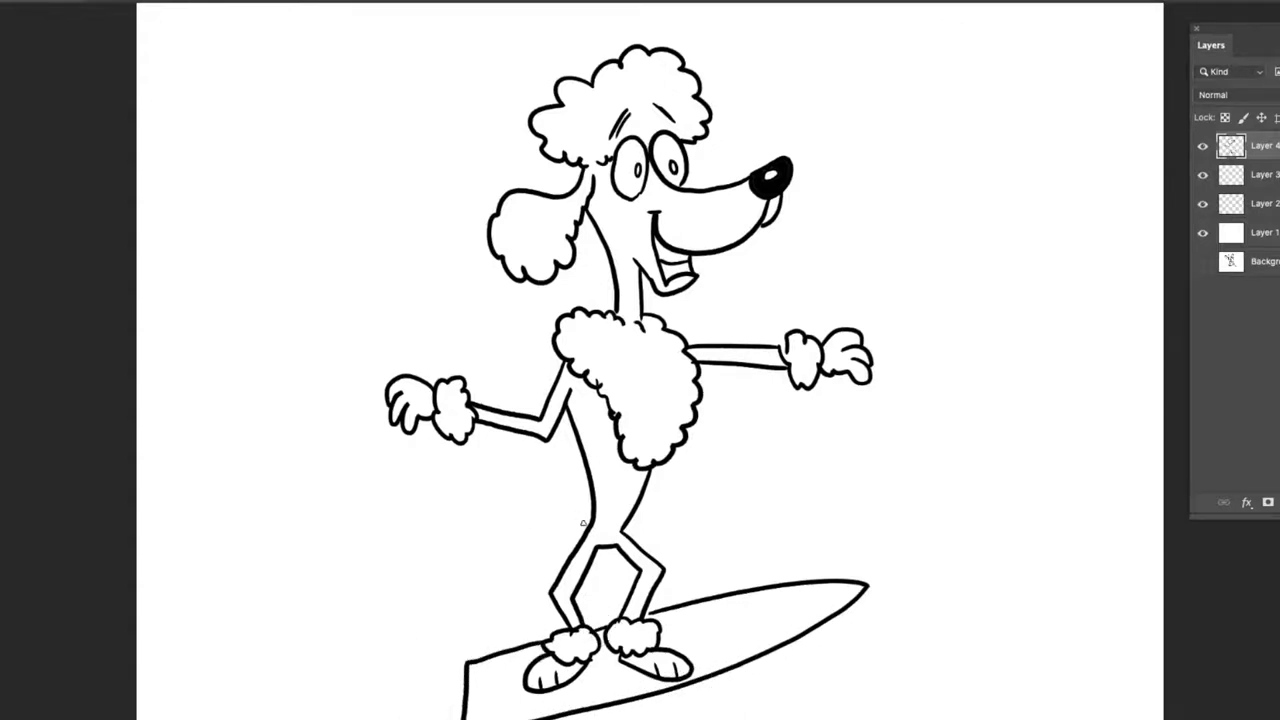
pyautogui.moveTo(586, 526)
pyautogui.mouseDown()
pyautogui.moveTo(540, 508)
pyautogui.moveTo(580, 539)
pyautogui.moveTo(495, 520)
pyautogui.moveTo(481, 551)
pyautogui.moveTo(446, 518)
pyautogui.moveTo(463, 483)
pyautogui.moveTo(500, 510)
pyautogui.mouseUp()
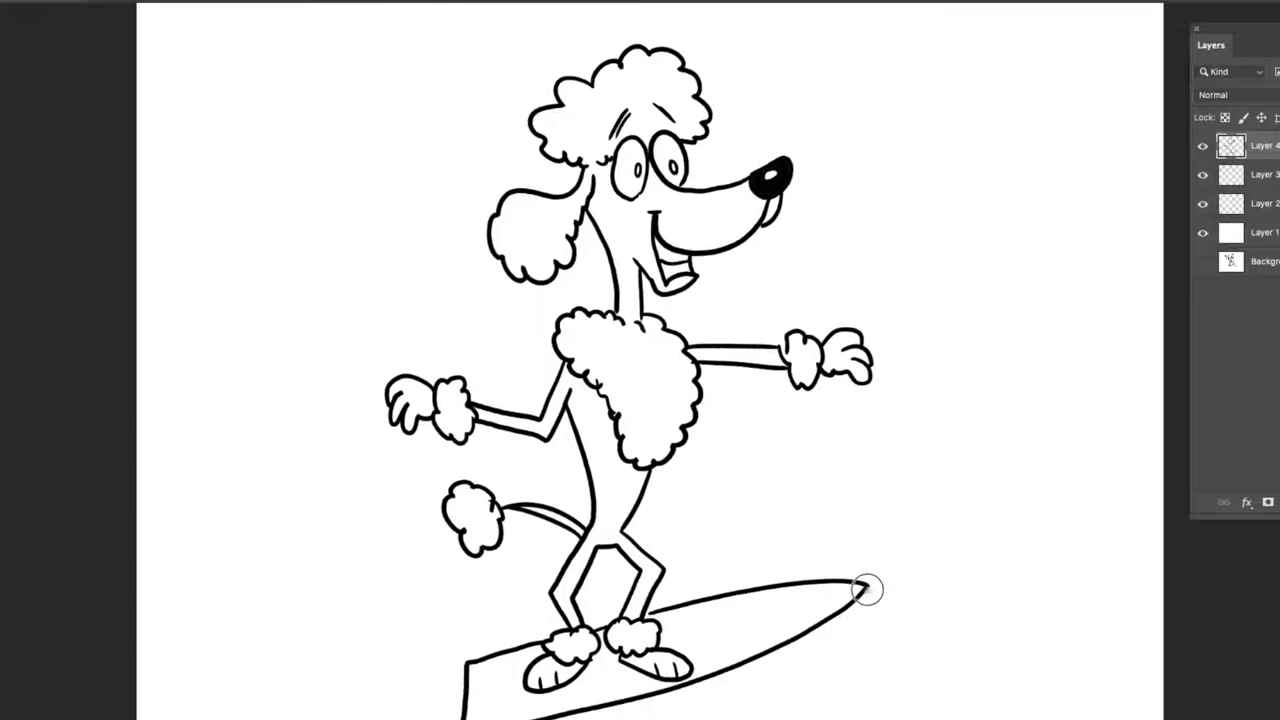
pyautogui.moveTo(869, 591)
pyautogui.mouseDown()
pyautogui.moveTo(728, 690)
pyautogui.moveTo(620, 716)
pyautogui.mouseUp()
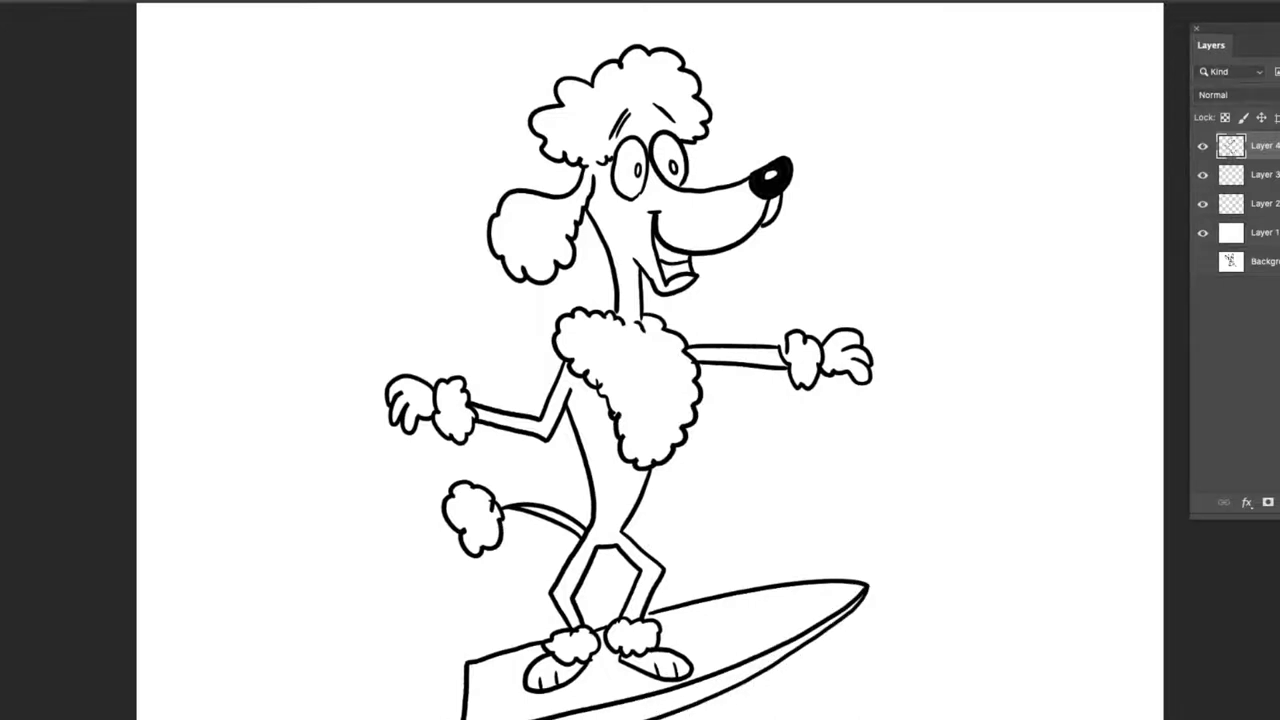
# Draw curved wave lines in front of and behind the surfboard.
pyautogui.moveTo(760, 718)
pyautogui.mouseDown()
pyautogui.moveTo(820, 697)
pyautogui.moveTo(867, 706)
pyautogui.mouseUp()
pyautogui.moveTo(745, 718); pyautogui.dragTo(985, 718)
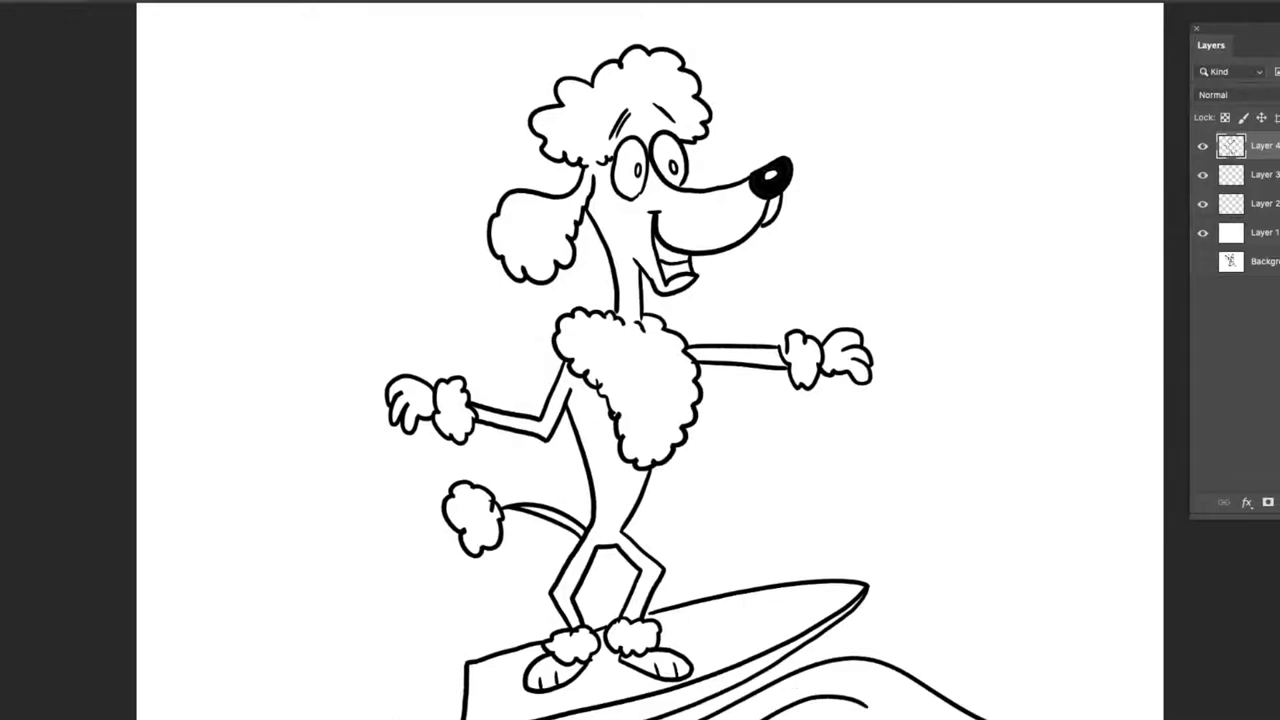
pyautogui.moveTo(456, 714)
pyautogui.mouseDown()
pyautogui.moveTo(337, 689)
pyautogui.moveTo(240, 719)
pyautogui.mouseUp()
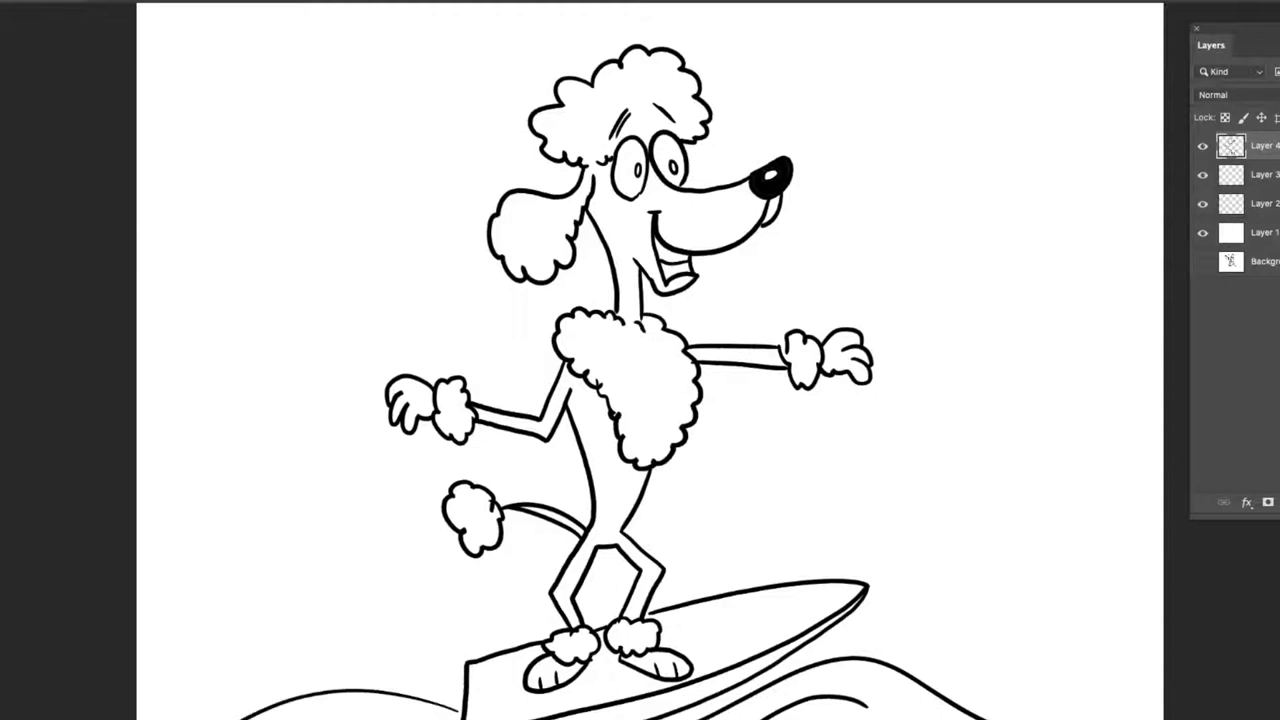
# Add the artist's signature in the lower corner and a second ear streaming out behind the poodle's head.
pyautogui.moveTo(1078, 640)
pyautogui.mouseDown()
pyautogui.moveTo(1035, 662)
pyautogui.moveTo(1112, 688)
pyautogui.mouseUp()
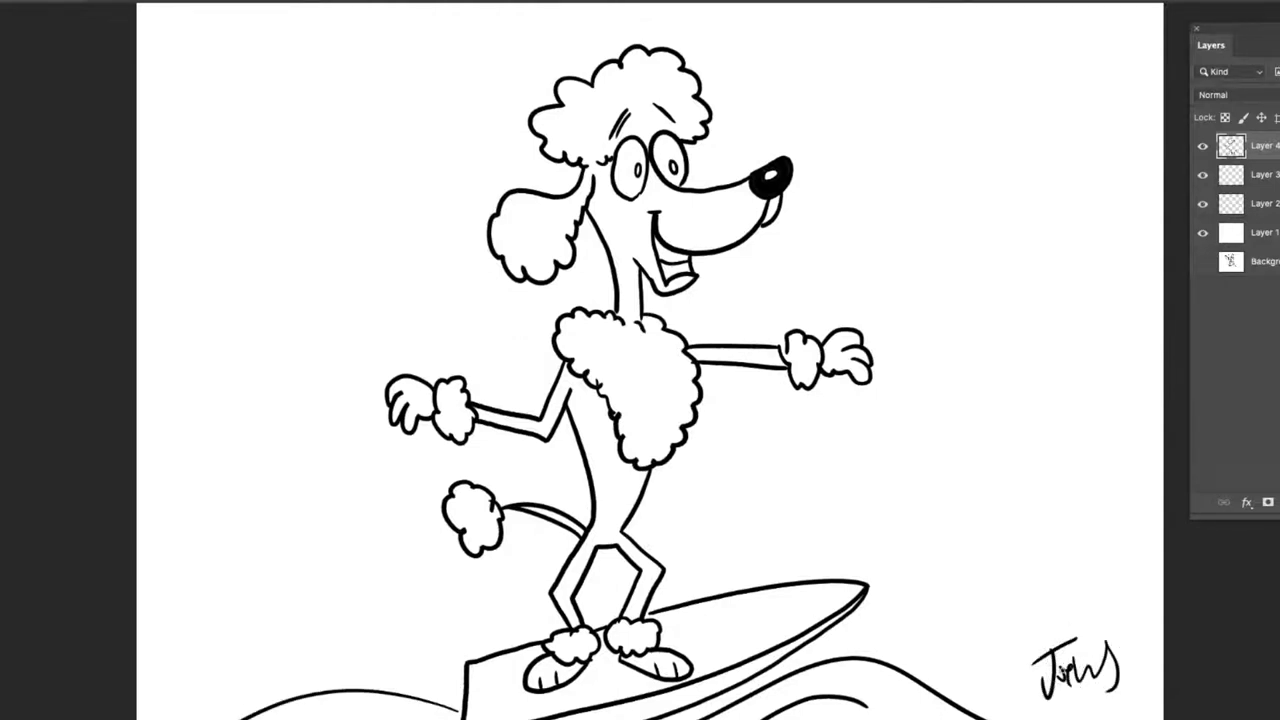
pyautogui.moveTo(540, 150)
pyautogui.mouseDown()
pyautogui.moveTo(393, 128)
pyautogui.moveTo(417, 161)
pyautogui.moveTo(550, 160)
pyautogui.mouseUp()
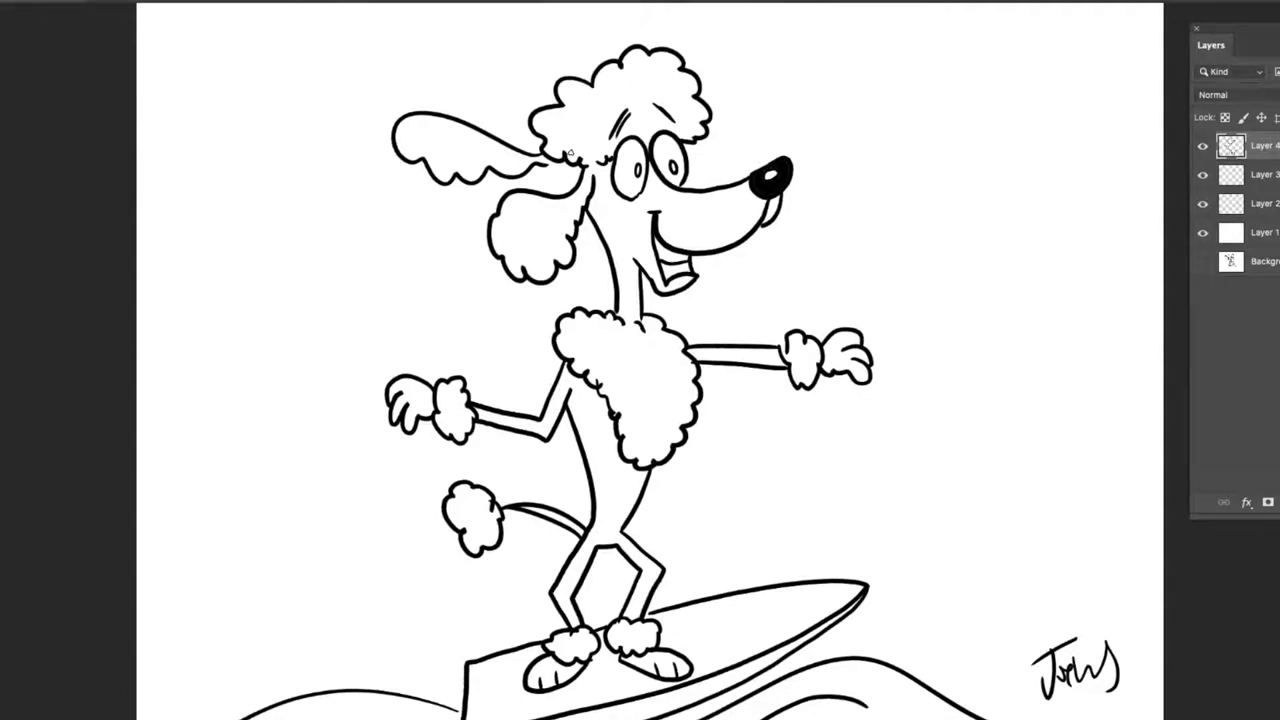
# Hide Layer 4 and, on Layer 3, draw a new dog's first eye, spiky hair tuft and large triangular ear.
pyautogui.click(1203, 146)
pyautogui.click(1236, 176)
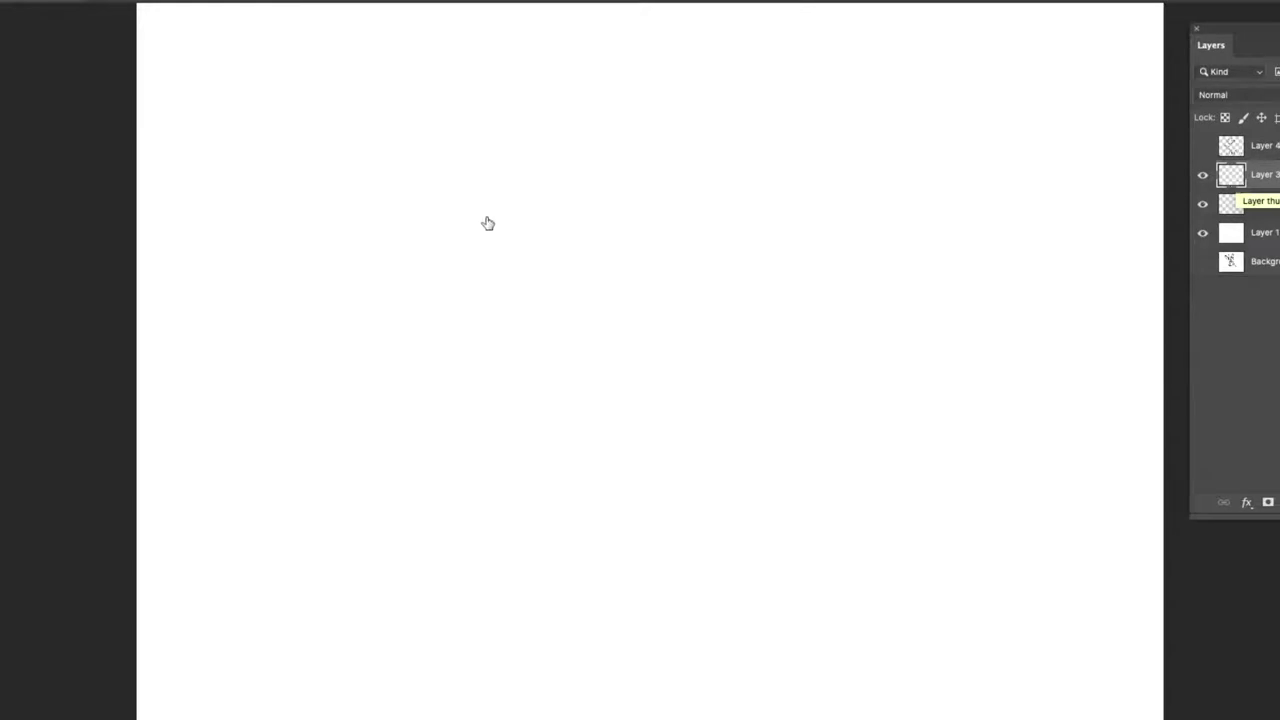
pyautogui.moveTo(480, 248)
pyautogui.mouseDown()
pyautogui.moveTo(483, 229)
pyautogui.moveTo(503, 229)
pyautogui.moveTo(500, 269)
pyautogui.moveTo(486, 278)
pyautogui.moveTo(482, 230)
pyautogui.moveTo(496, 250)
pyautogui.mouseUp()
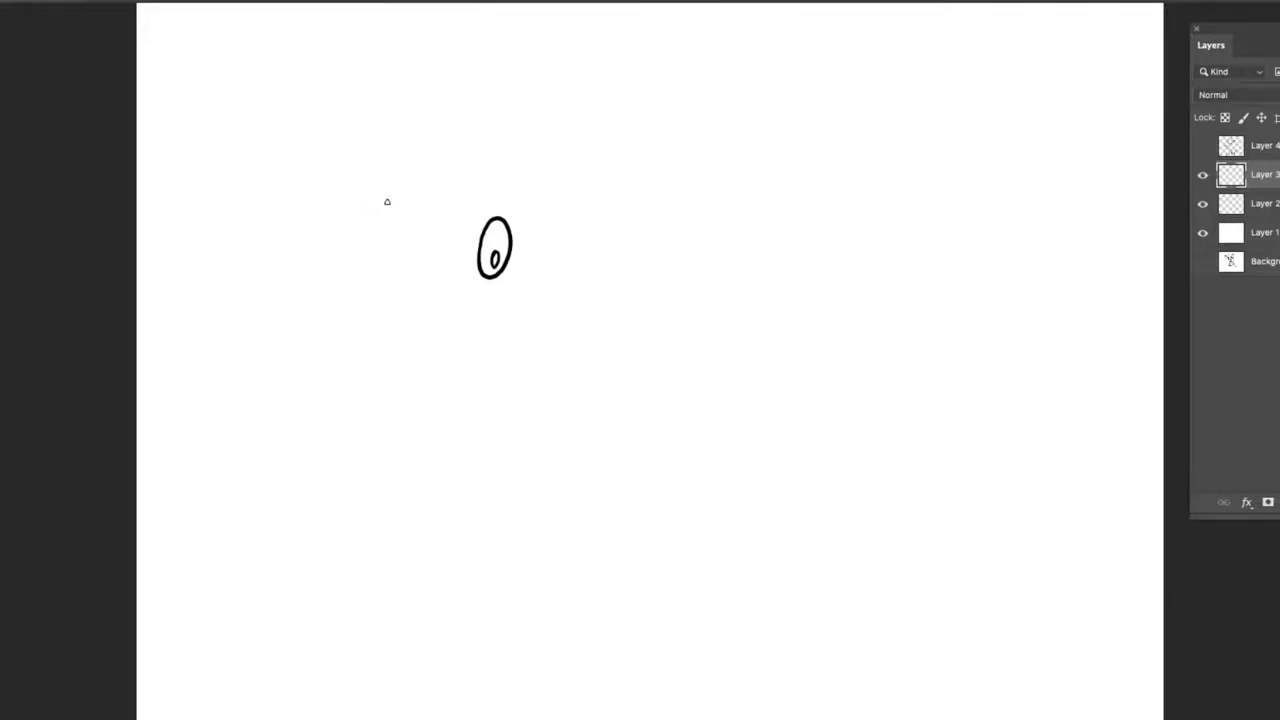
pyautogui.moveTo(482, 205)
pyautogui.mouseDown()
pyautogui.moveTo(539, 206)
pyautogui.moveTo(527, 209)
pyautogui.moveTo(546, 244)
pyautogui.mouseUp()
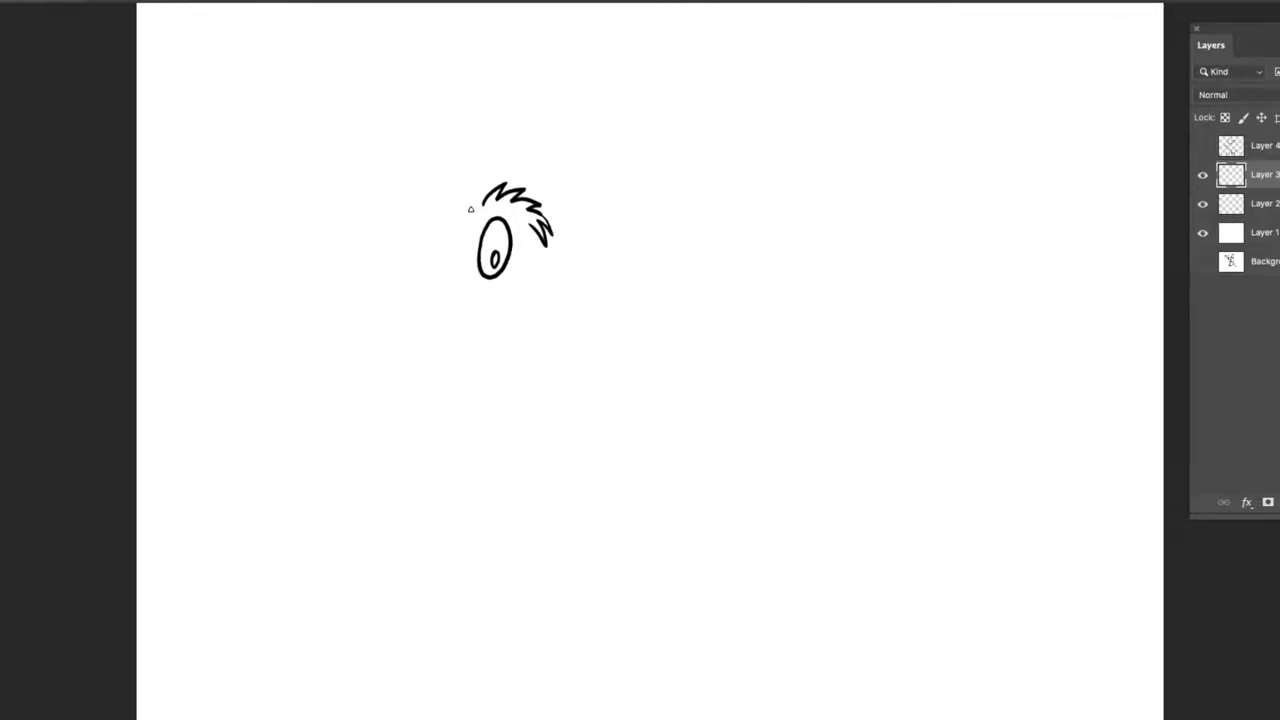
pyautogui.moveTo(483, 205)
pyautogui.mouseDown()
pyautogui.moveTo(380, 263)
pyautogui.moveTo(441, 318)
pyautogui.moveTo(476, 230)
pyautogui.mouseUp()
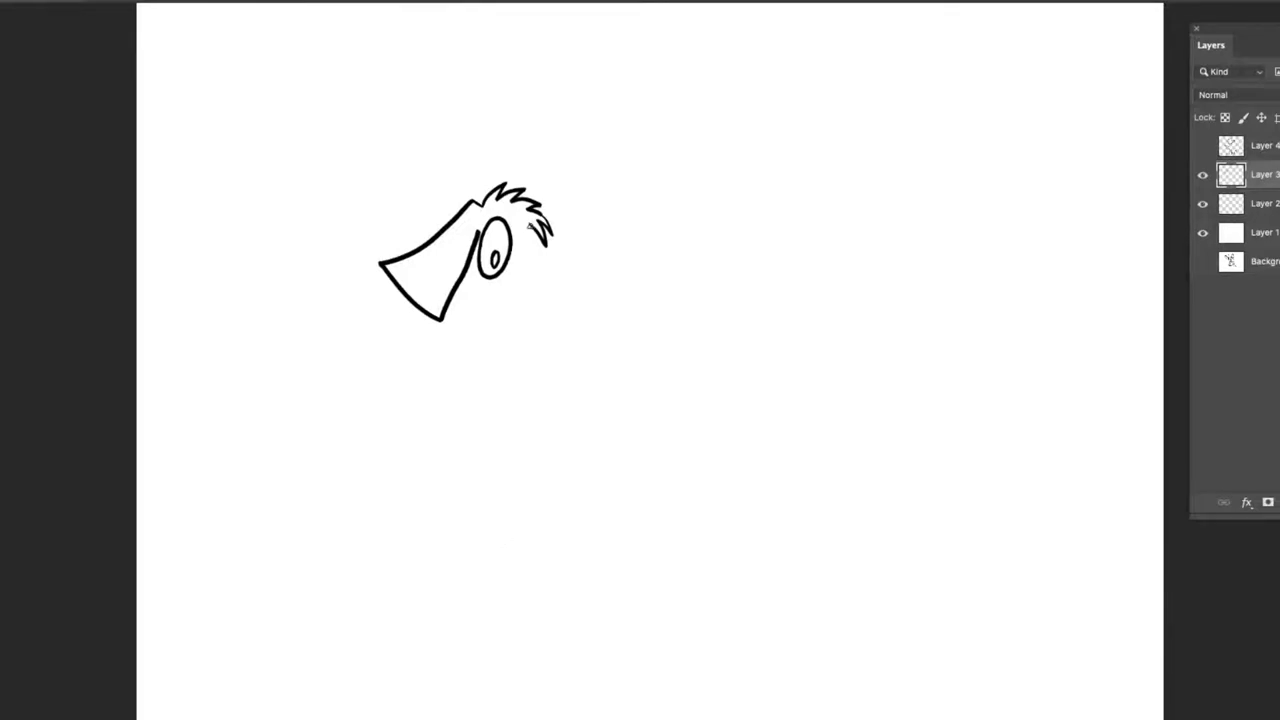
# Draw the new dog's second eye and its snout with a triangular nose, smiling mouth and lower jaw line.
pyautogui.moveTo(530, 226)
pyautogui.mouseDown()
pyautogui.moveTo(540, 232)
pyautogui.moveTo(520, 261)
pyautogui.moveTo(534, 271)
pyautogui.moveTo(549, 246)
pyautogui.moveTo(530, 263)
pyautogui.mouseUp()
pyautogui.click(532, 259)
pyautogui.moveTo(533, 273)
pyautogui.mouseDown()
pyautogui.moveTo(577, 295)
pyautogui.moveTo(534, 306)
pyautogui.moveTo(551, 326)
pyautogui.moveTo(580, 295)
pyautogui.mouseUp()
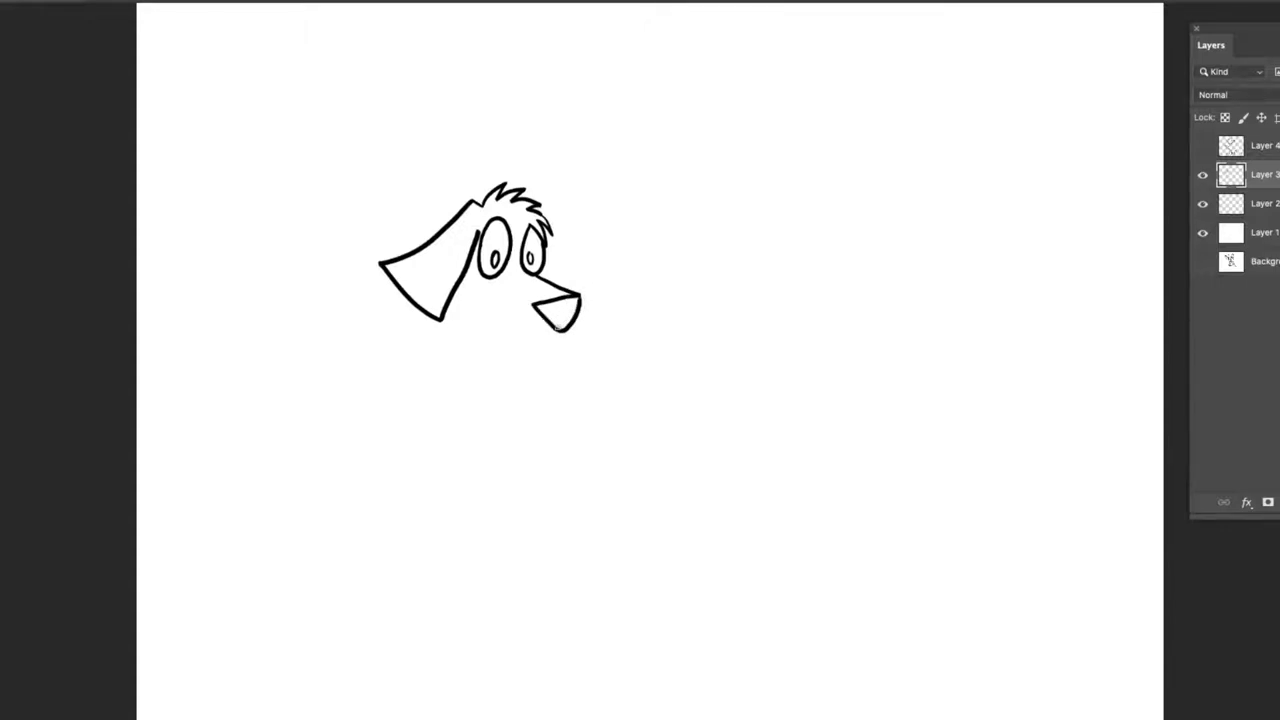
pyautogui.moveTo(563, 319)
pyautogui.mouseDown()
pyautogui.moveTo(524, 336)
pyautogui.moveTo(482, 284)
pyautogui.mouseUp()
pyautogui.moveTo(500, 320); pyautogui.dragTo(484, 326)
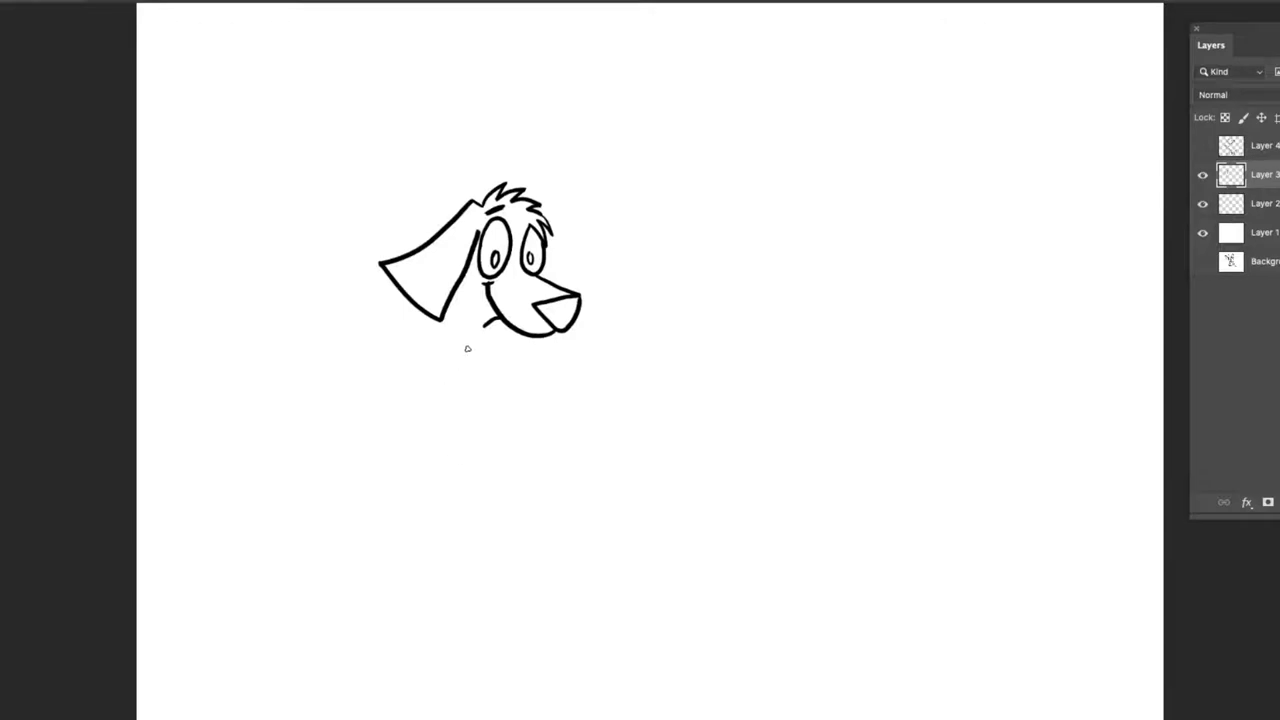
# Draw the dog's raised front paw and long leaning body with a short tail and small hind legs.
pyautogui.moveTo(467, 348)
pyautogui.mouseDown()
pyautogui.moveTo(509, 354)
pyautogui.moveTo(491, 369)
pyautogui.moveTo(470, 362)
pyautogui.mouseUp()
pyautogui.moveTo(486, 318)
pyautogui.mouseDown()
pyautogui.moveTo(426, 326)
pyautogui.moveTo(356, 498)
pyautogui.mouseUp()
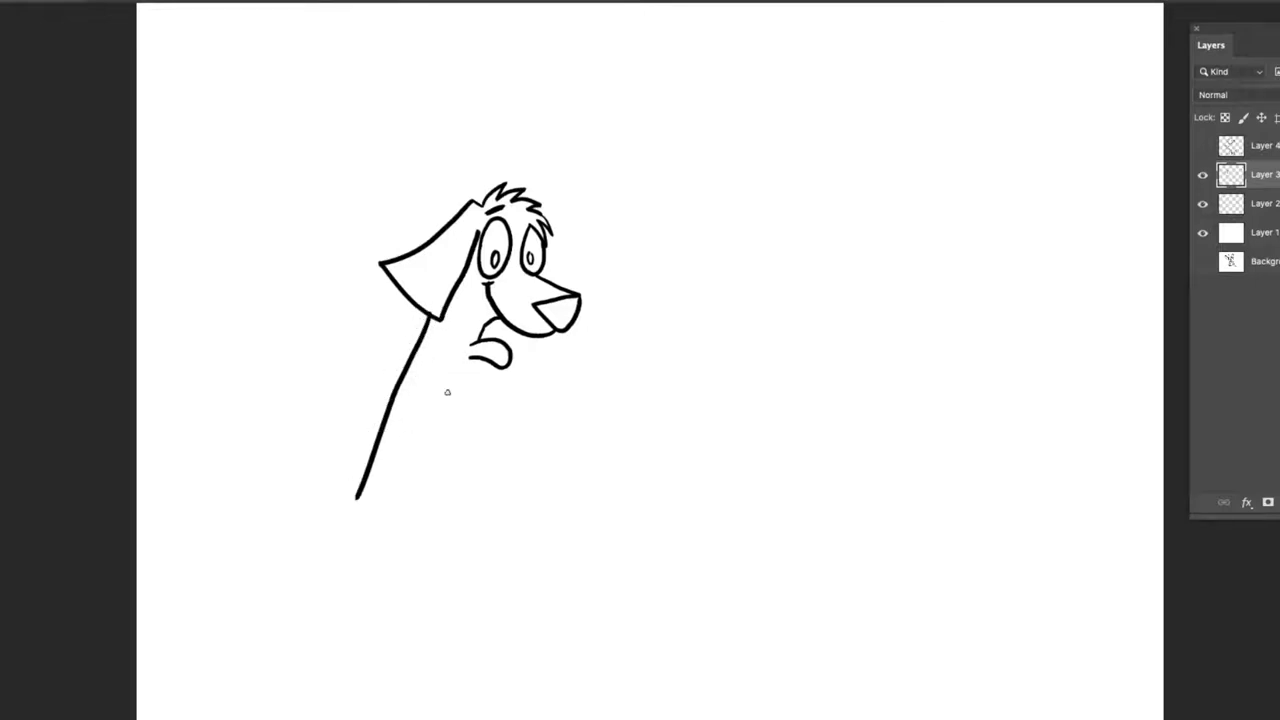
pyautogui.moveTo(472, 366)
pyautogui.mouseDown()
pyautogui.moveTo(400, 514)
pyautogui.moveTo(408, 557)
pyautogui.moveTo(369, 531)
pyautogui.moveTo(375, 548)
pyautogui.moveTo(331, 463)
pyautogui.moveTo(358, 495)
pyautogui.moveTo(417, 509)
pyautogui.moveTo(413, 535)
pyautogui.moveTo(428, 546)
pyautogui.mouseUp()
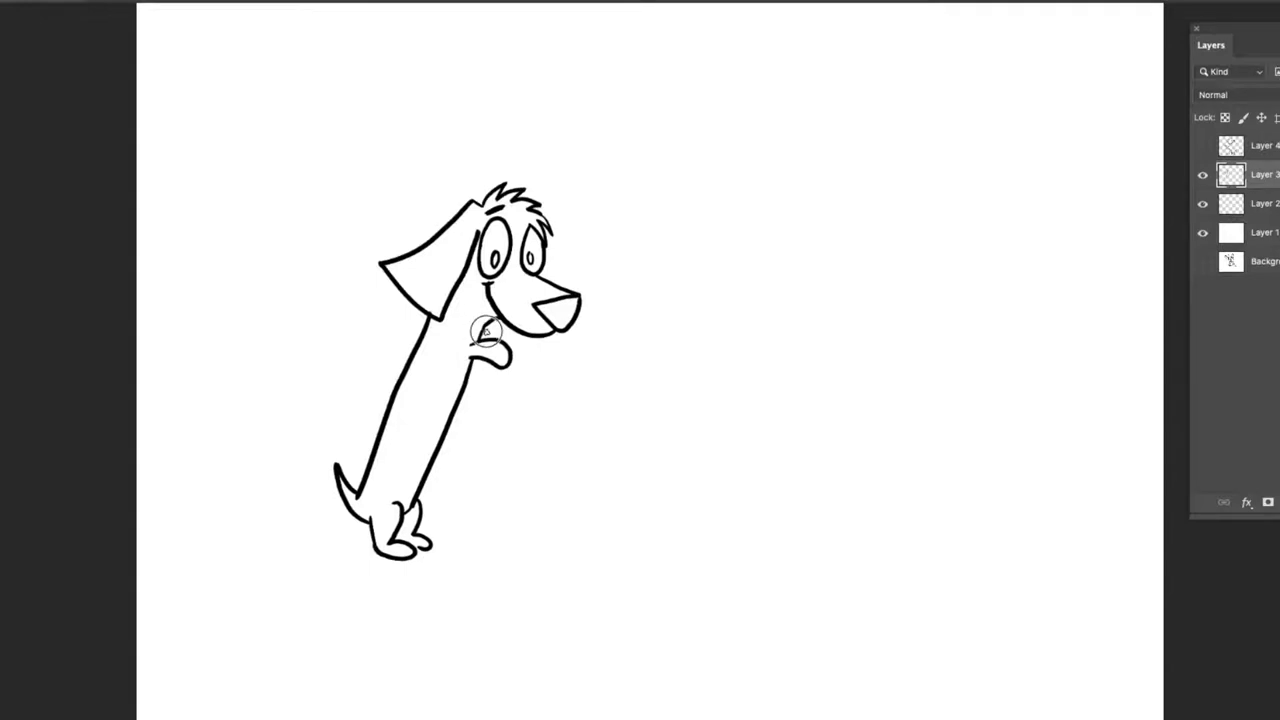
# Refine the dog's raised front paw, add a second one, and draw two horizontal cart handles for them to hold.
pyautogui.moveTo(486, 322); pyautogui.dragTo(508, 356)
pyautogui.press(']')
pyautogui.press(']')
pyautogui.press(']')
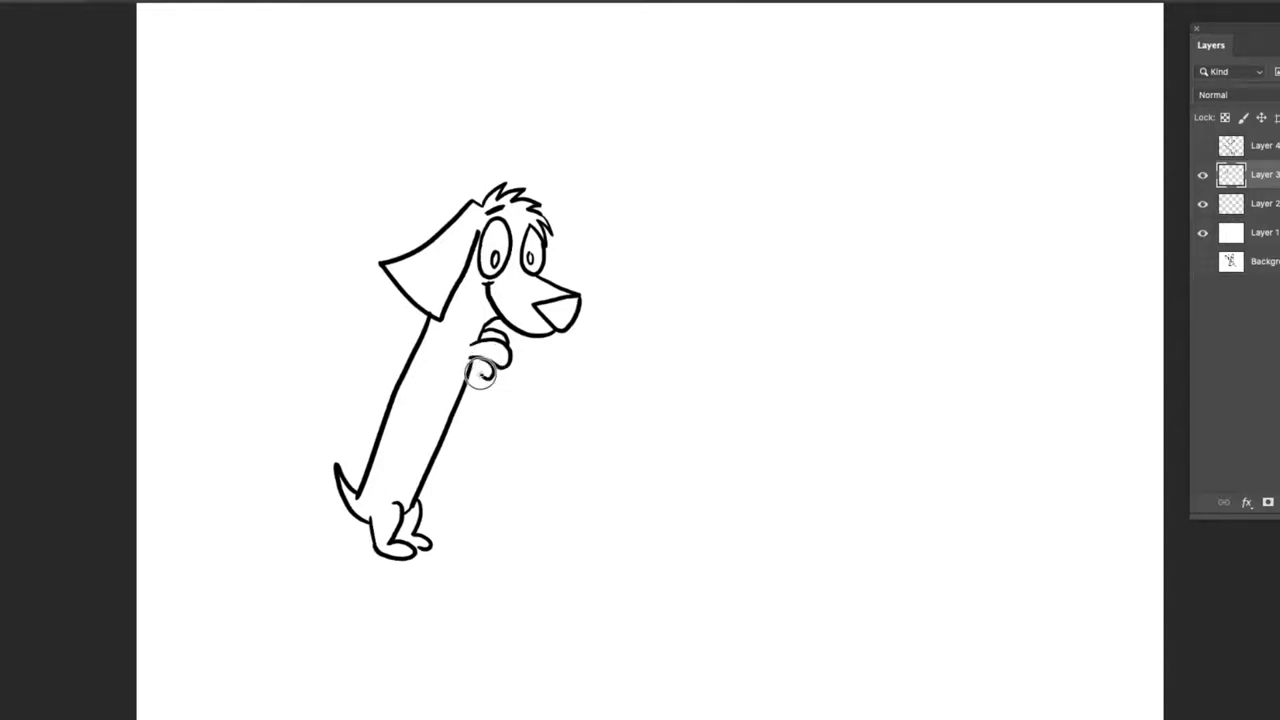
pyautogui.moveTo(481, 372)
pyautogui.mouseDown()
pyautogui.moveTo(582, 367)
pyautogui.moveTo(579, 379)
pyautogui.moveTo(493, 377)
pyautogui.moveTo(510, 339)
pyautogui.moveTo(578, 341)
pyautogui.moveTo(506, 349)
pyautogui.mouseUp()
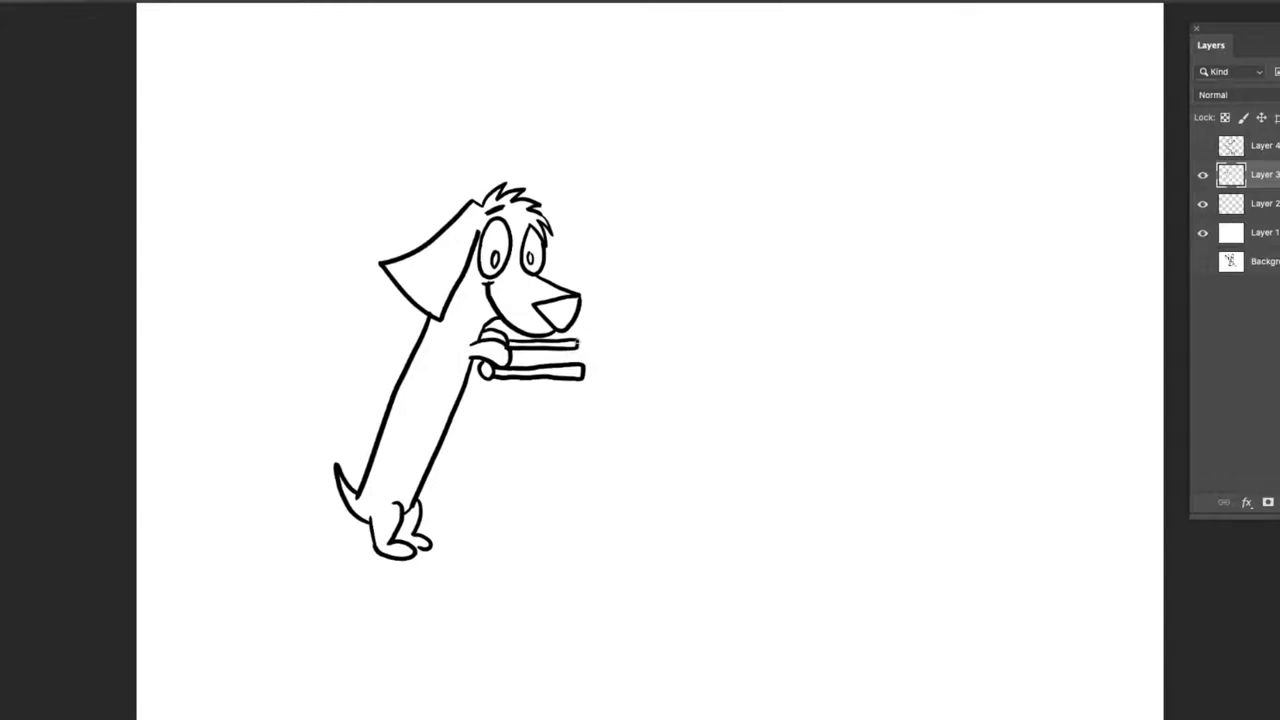
# Draw the cart's near end and base line, topped by a long thin horizontal slab.
pyautogui.moveTo(577, 342)
pyautogui.mouseDown()
pyautogui.moveTo(583, 507)
pyautogui.moveTo(716, 502)
pyautogui.mouseUp()
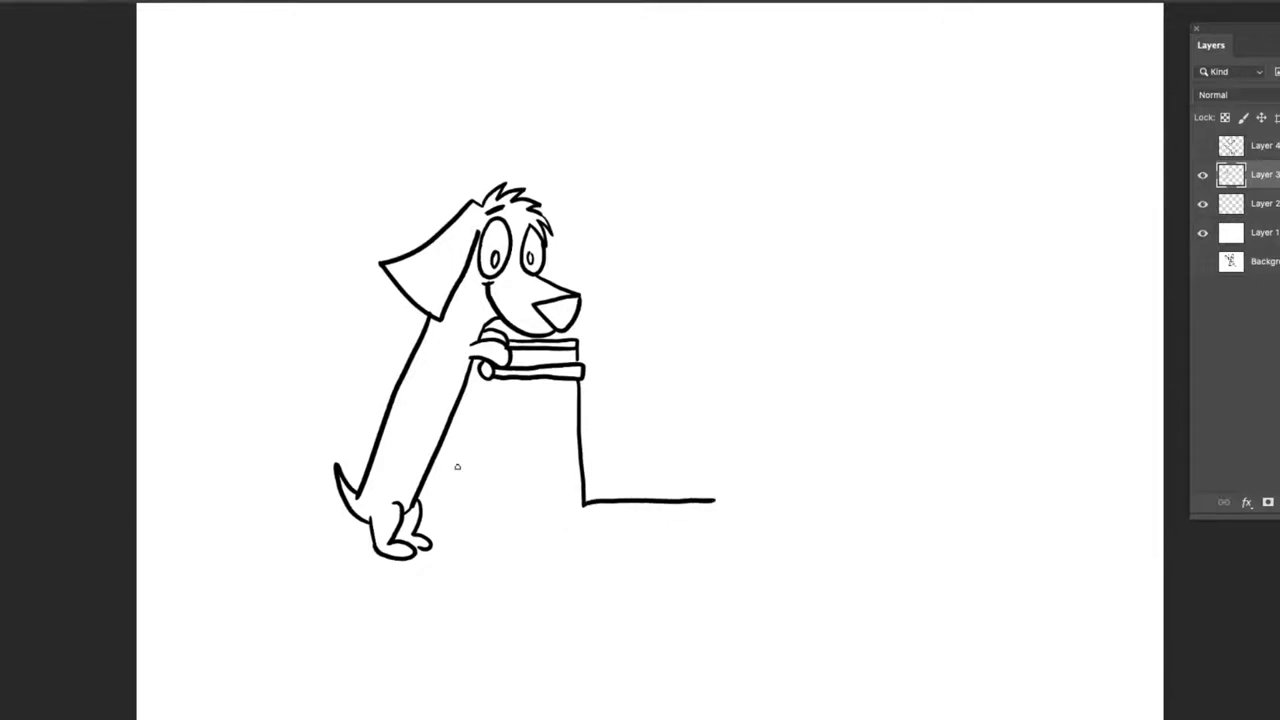
pyautogui.press(']')
pyautogui.press(']')
pyautogui.press(']')
pyautogui.moveTo(589, 341); pyautogui.dragTo(772, 341)
pyautogui.moveTo(852, 342)
pyautogui.mouseDown()
pyautogui.moveTo(889, 328)
pyautogui.moveTo(573, 333)
pyautogui.mouseUp()
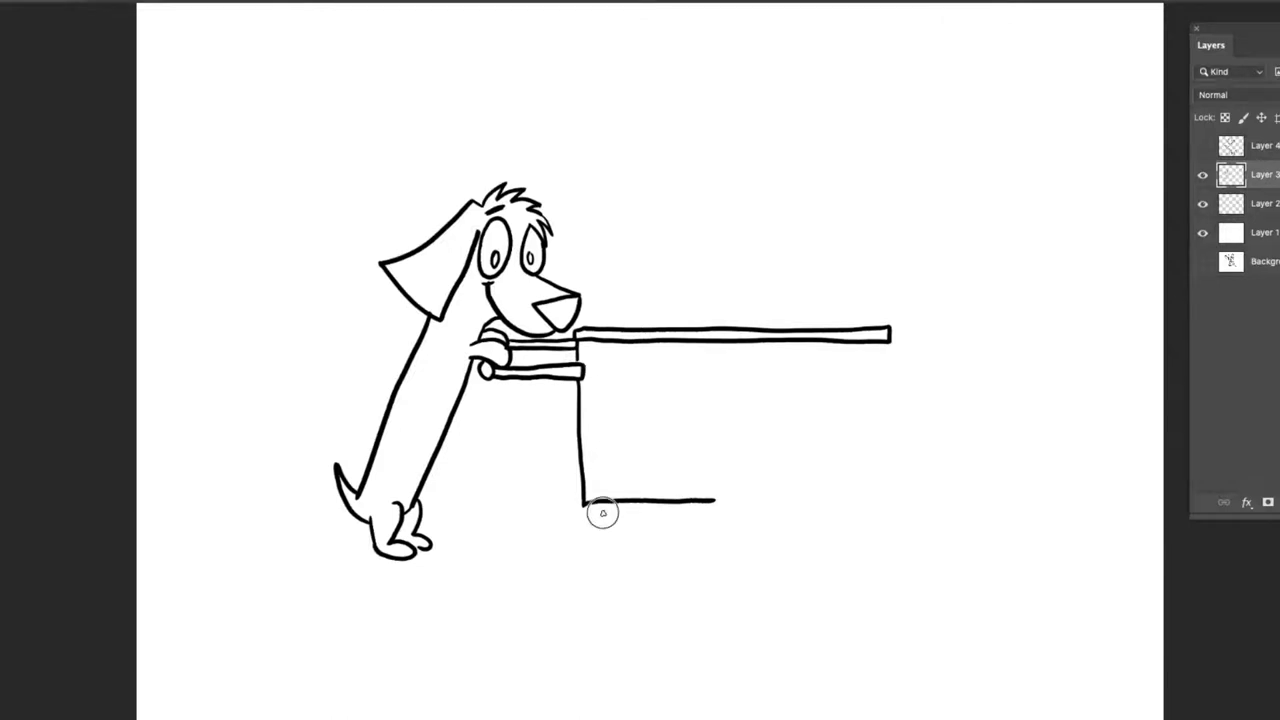
# Draw a small braced wheel under the cart's near end and a large wheel with a round hub and five double-line spokes at the far end.
pyautogui.moveTo(602, 512)
pyautogui.mouseDown()
pyautogui.moveTo(634, 529)
pyautogui.moveTo(608, 572)
pyautogui.moveTo(591, 523)
pyautogui.moveTo(608, 510)
pyautogui.moveTo(623, 555)
pyautogui.moveTo(592, 550)
pyautogui.moveTo(612, 514)
pyautogui.moveTo(622, 552)
pyautogui.moveTo(602, 552)
pyautogui.moveTo(607, 525)
pyautogui.moveTo(637, 527)
pyautogui.moveTo(636, 502)
pyautogui.moveTo(628, 520)
pyautogui.moveTo(645, 500)
pyautogui.moveTo(624, 502)
pyautogui.mouseUp()
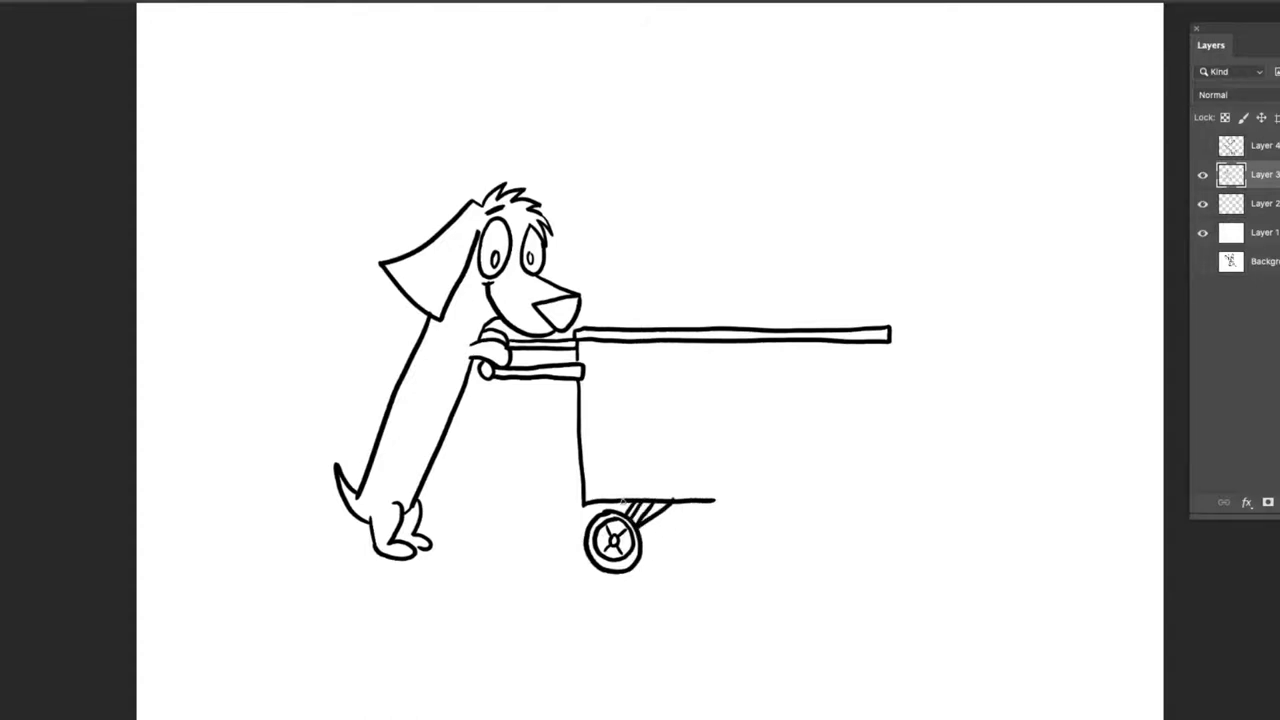
pyautogui.moveTo(813, 376)
pyautogui.mouseDown()
pyautogui.moveTo(872, 391)
pyautogui.moveTo(906, 444)
pyautogui.moveTo(908, 507)
pyautogui.moveTo(867, 561)
pyautogui.moveTo(820, 576)
pyautogui.moveTo(773, 570)
pyautogui.moveTo(732, 535)
pyautogui.moveTo(714, 462)
pyautogui.moveTo(733, 422)
pyautogui.moveTo(789, 377)
pyautogui.moveTo(868, 405)
pyautogui.moveTo(897, 475)
pyautogui.moveTo(863, 538)
pyautogui.moveTo(804, 555)
pyautogui.moveTo(764, 541)
pyautogui.moveTo(735, 491)
pyautogui.moveTo(759, 419)
pyautogui.moveTo(840, 392)
pyautogui.mouseUp()
pyautogui.moveTo(815, 448)
pyautogui.mouseDown()
pyautogui.moveTo(840, 475)
pyautogui.moveTo(821, 495)
pyautogui.moveTo(815, 448)
pyautogui.mouseUp()
pyautogui.moveTo(856, 395)
pyautogui.mouseDown()
pyautogui.moveTo(830, 449)
pyautogui.moveTo(892, 489)
pyautogui.moveTo(861, 487)
pyautogui.moveTo(838, 548)
pyautogui.mouseUp()
pyautogui.moveTo(815, 490); pyautogui.dragTo(820, 552)
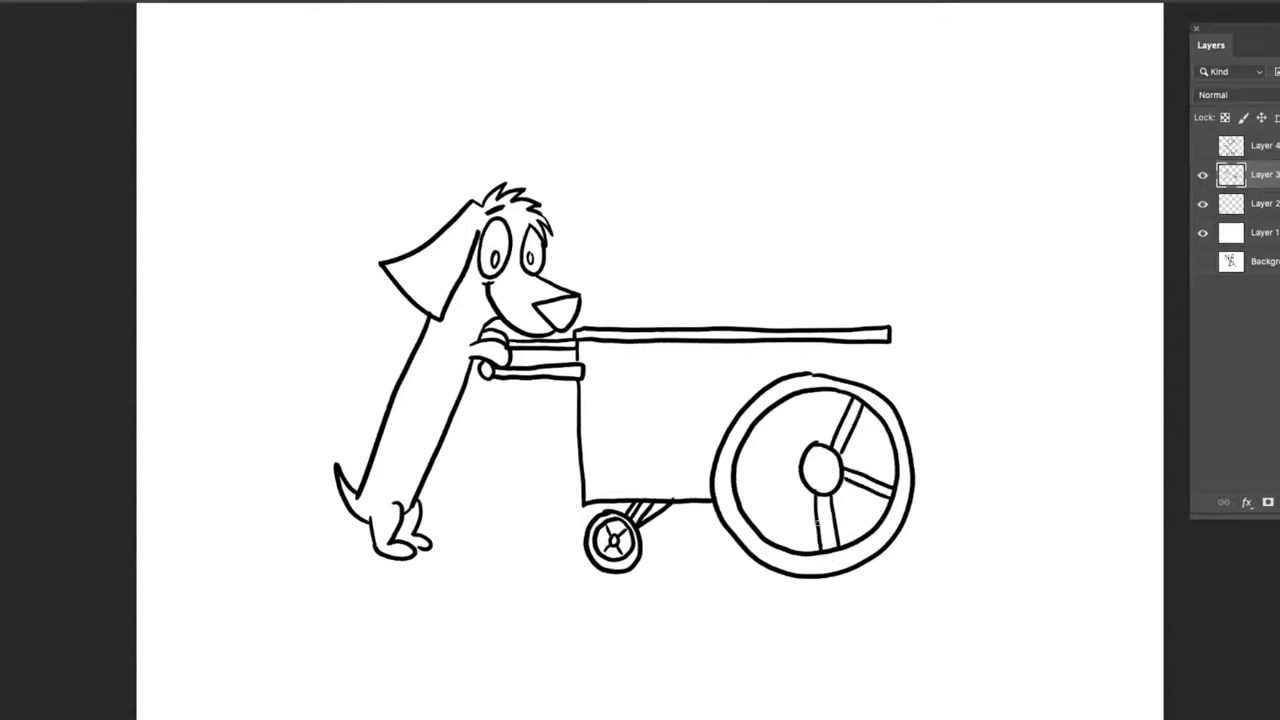
pyautogui.moveTo(800, 490)
pyautogui.mouseDown()
pyautogui.moveTo(755, 514)
pyautogui.moveTo(770, 485)
pyautogui.moveTo(740, 487)
pyautogui.mouseUp()
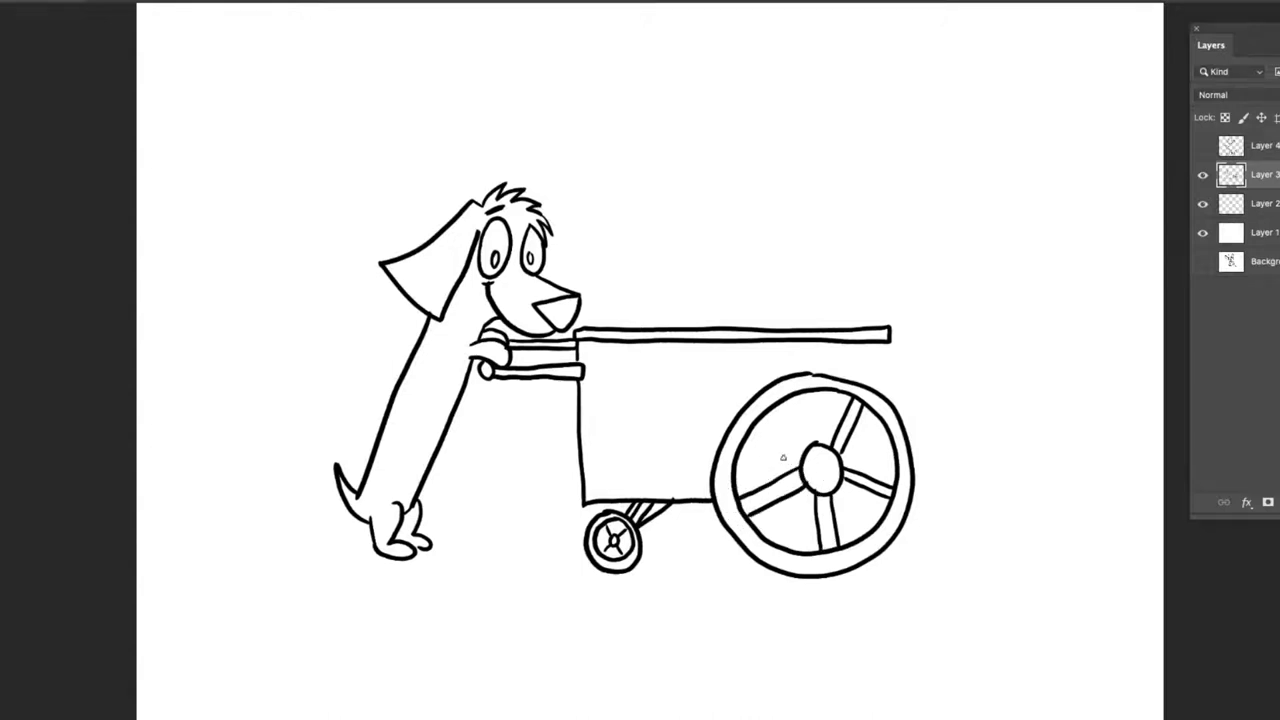
pyautogui.moveTo(797, 445)
pyautogui.mouseDown()
pyautogui.moveTo(783, 398)
pyautogui.moveTo(806, 423)
pyautogui.moveTo(797, 392)
pyautogui.mouseUp()
# Close the cart's far end and draw the base line, support struts and opposite wheel visible behind the large spoked wheel.
pyautogui.moveTo(887, 338); pyautogui.dragTo(894, 472)
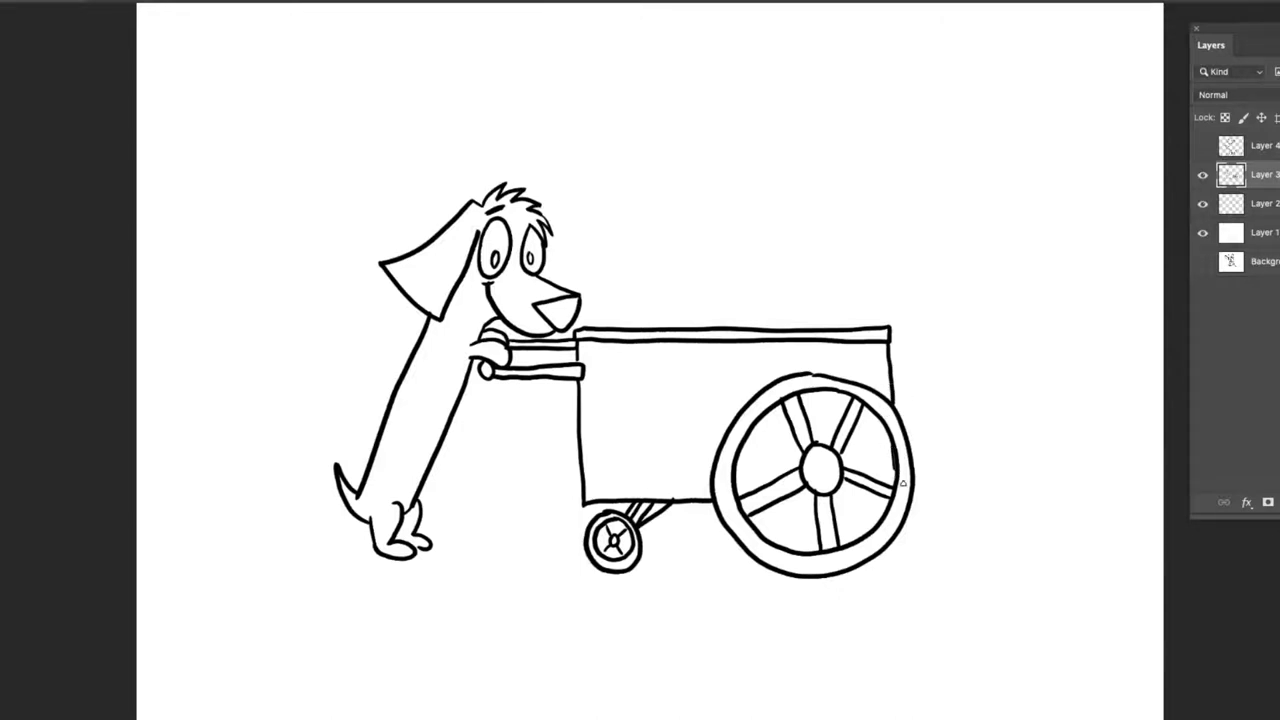
pyautogui.moveTo(777, 504)
pyautogui.mouseDown()
pyautogui.moveTo(806, 491)
pyautogui.moveTo(891, 496)
pyautogui.mouseUp()
pyautogui.moveTo(695, 501); pyautogui.dragTo(755, 561)
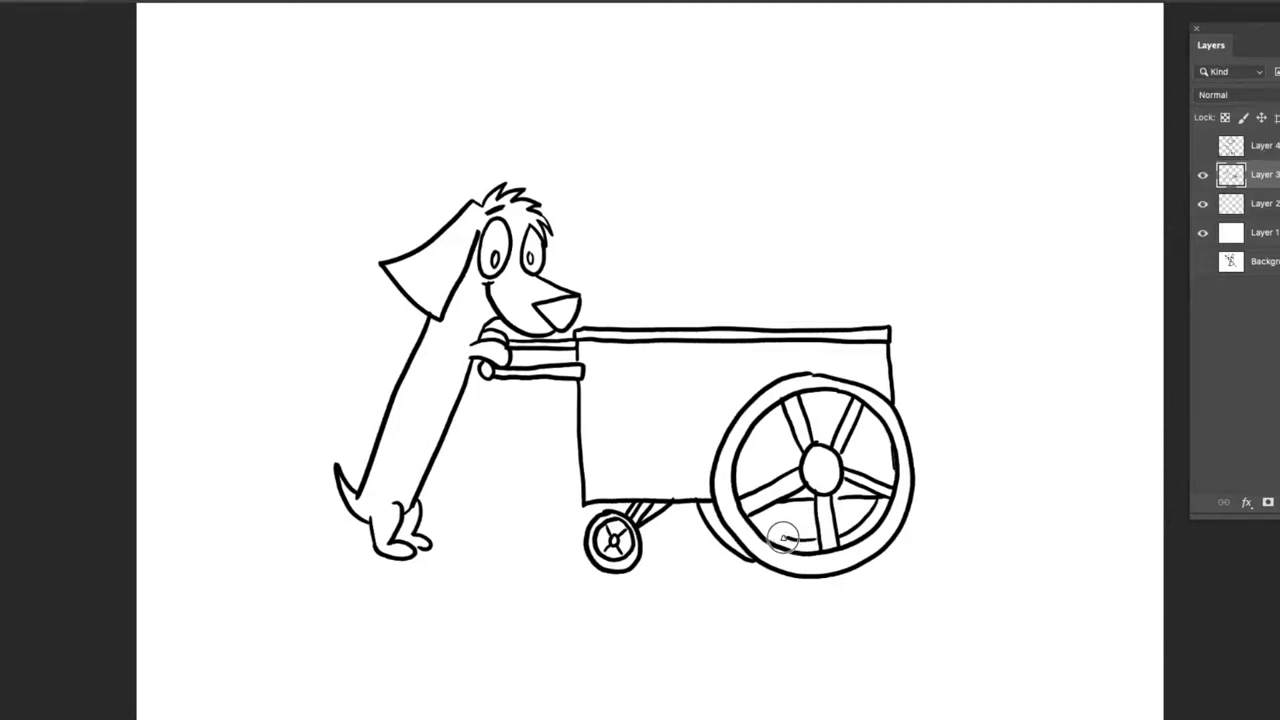
pyautogui.moveTo(803, 500); pyautogui.dragTo(784, 538)
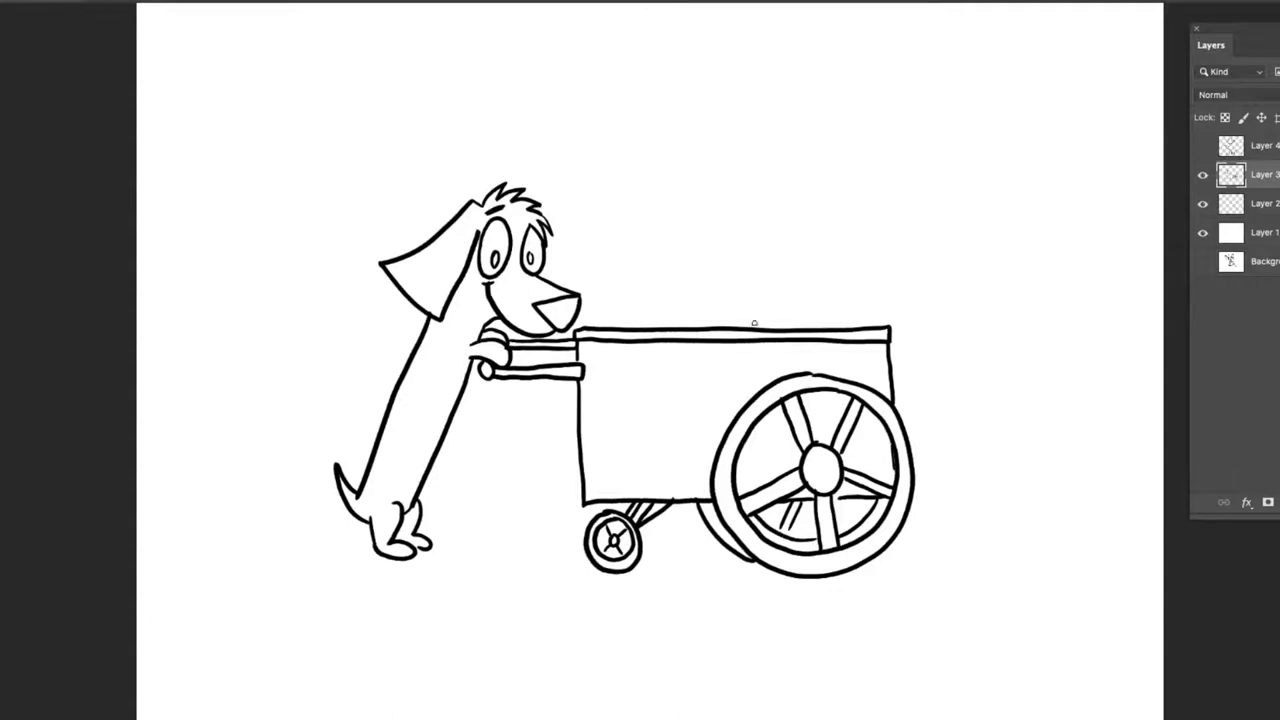
# Draw an umbrella above the cart with a slightly slanted pole, a wide notched canopy and two curved seams dividing it into three panels.
pyautogui.moveTo(752, 322); pyautogui.dragTo(722, 162)
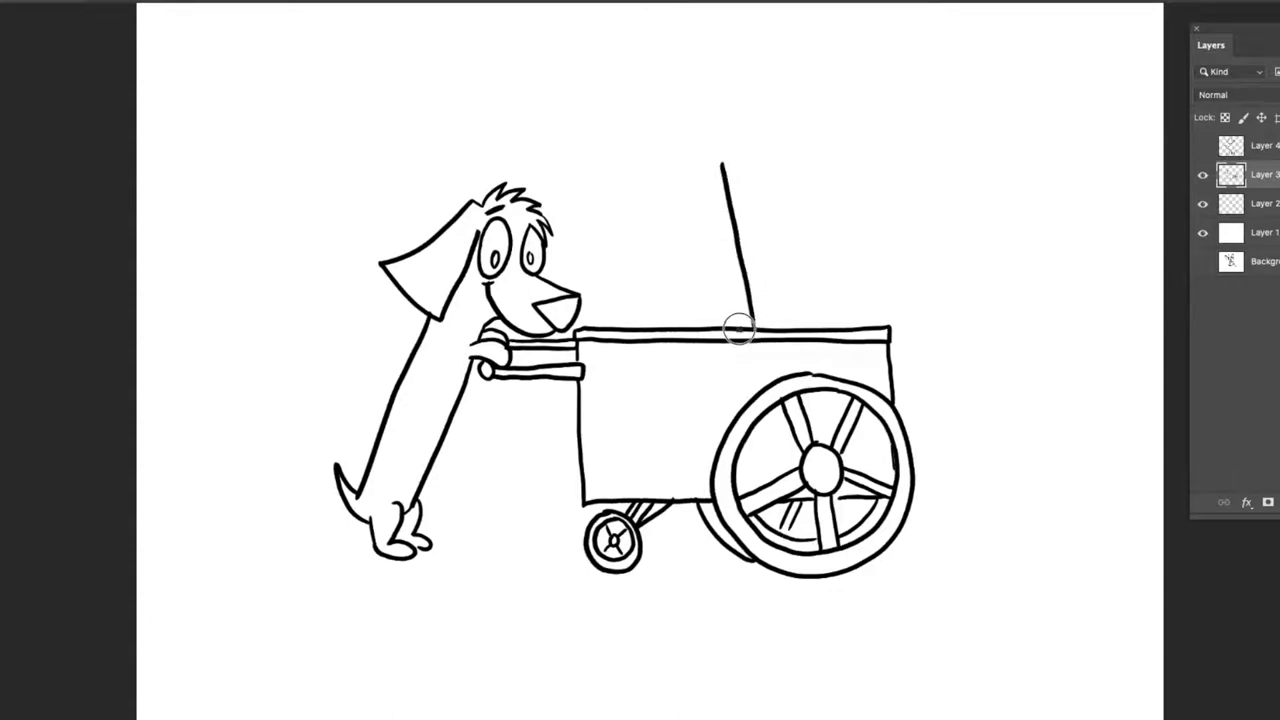
pyautogui.moveTo(738, 328); pyautogui.dragTo(713, 155)
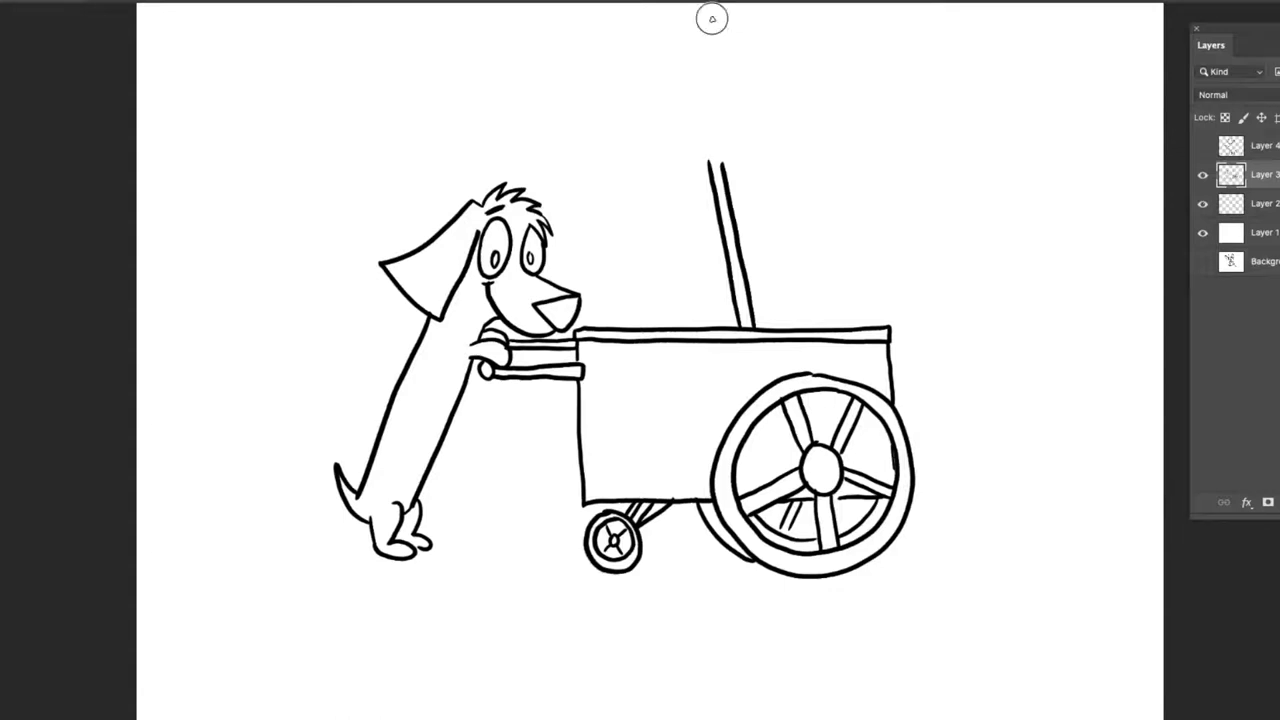
pyautogui.moveTo(712, 16)
pyautogui.mouseDown()
pyautogui.moveTo(828, 64)
pyautogui.moveTo(885, 140)
pyautogui.moveTo(818, 162)
pyautogui.moveTo(801, 134)
pyautogui.moveTo(789, 166)
pyautogui.moveTo(681, 163)
pyautogui.moveTo(664, 133)
pyautogui.moveTo(645, 172)
pyautogui.moveTo(550, 140)
pyautogui.moveTo(616, 66)
pyautogui.moveTo(712, 17)
pyautogui.mouseUp()
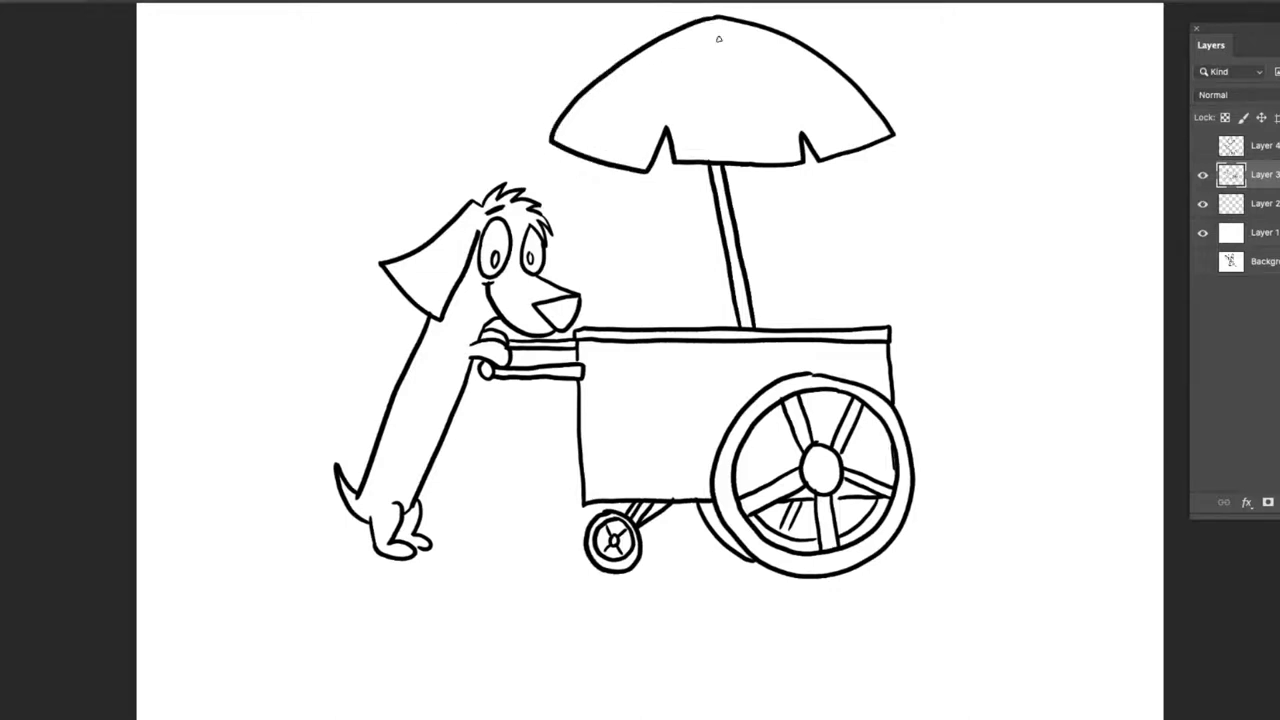
pyautogui.moveTo(800, 133); pyautogui.dragTo(728, 20)
pyautogui.moveTo(667, 130); pyautogui.dragTo(713, 35)
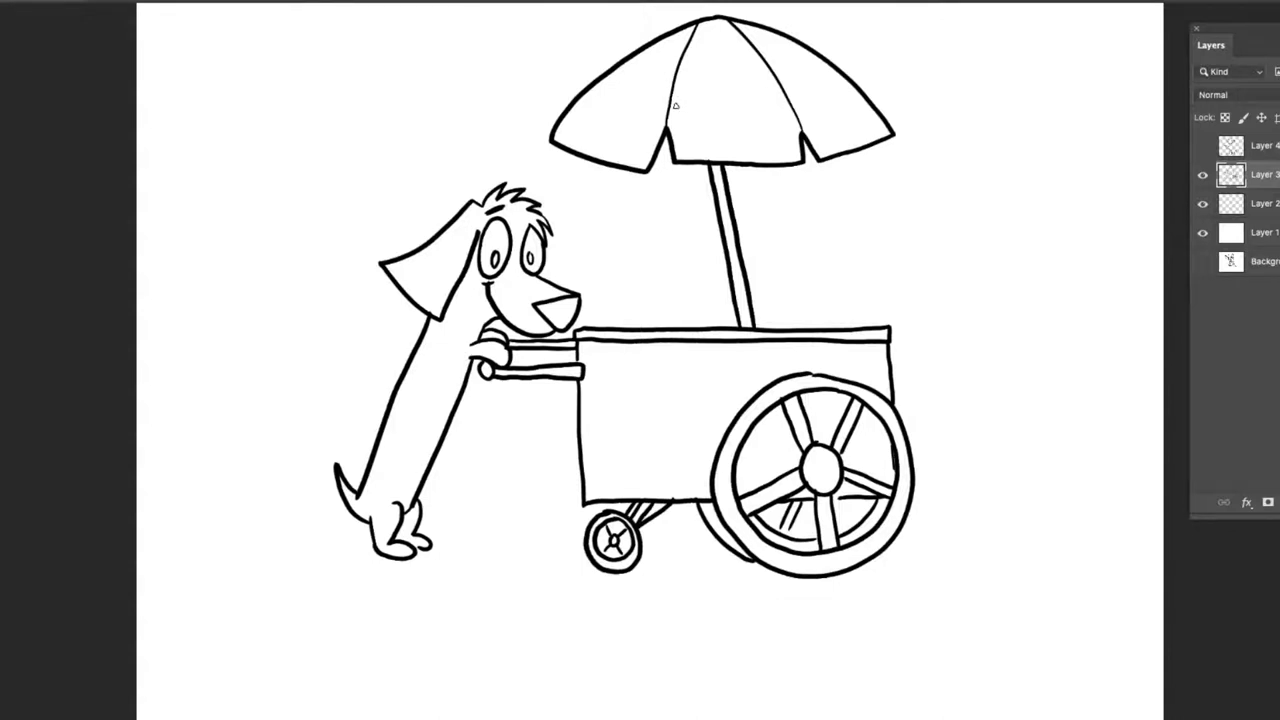
# Hand-letter "HOT DOGS" on each of the umbrella's three panels.
pyautogui.moveTo(689, 100)
pyautogui.mouseDown()
pyautogui.moveTo(694, 142)
pyautogui.moveTo(699, 100)
pyautogui.moveTo(694, 130)
pyautogui.moveTo(722, 142)
pyautogui.mouseUp()
pyautogui.moveTo(709, 98)
pyautogui.mouseDown()
pyautogui.moveTo(736, 97)
pyautogui.moveTo(727, 143)
pyautogui.mouseUp()
pyautogui.moveTo(727, 112)
pyautogui.mouseDown()
pyautogui.moveTo(729, 143)
pyautogui.moveTo(749, 117)
pyautogui.moveTo(779, 142)
pyautogui.mouseUp()
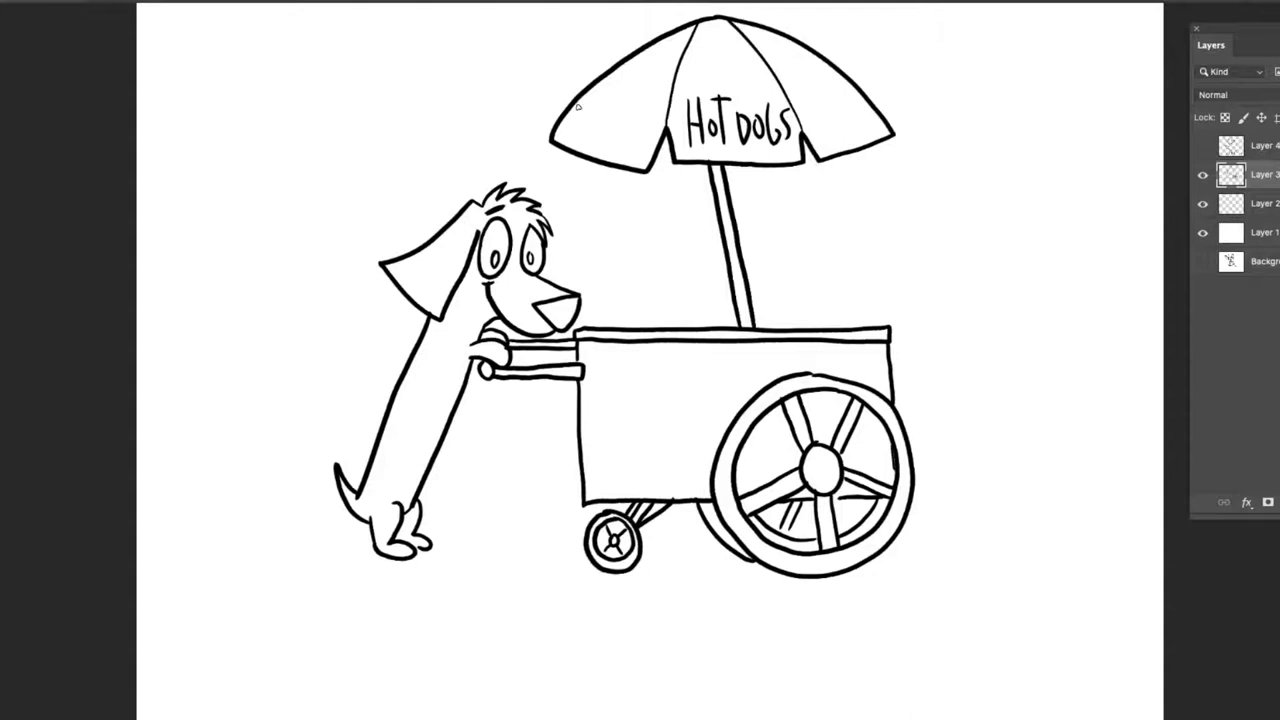
pyautogui.moveTo(572, 100)
pyautogui.mouseDown()
pyautogui.moveTo(567, 128)
pyautogui.moveTo(579, 125)
pyautogui.mouseUp()
pyautogui.moveTo(568, 116)
pyautogui.mouseDown()
pyautogui.moveTo(588, 114)
pyautogui.moveTo(603, 133)
pyautogui.mouseUp()
pyautogui.moveTo(596, 112)
pyautogui.mouseDown()
pyautogui.moveTo(610, 111)
pyautogui.moveTo(613, 145)
pyautogui.mouseUp()
pyautogui.moveTo(613, 118)
pyautogui.mouseDown()
pyautogui.moveTo(614, 145)
pyautogui.moveTo(624, 130)
pyautogui.moveTo(632, 155)
pyautogui.moveTo(646, 130)
pyautogui.moveTo(641, 144)
pyautogui.mouseUp()
pyautogui.moveTo(815, 100)
pyautogui.mouseDown()
pyautogui.moveTo(814, 128)
pyautogui.moveTo(829, 115)
pyautogui.mouseUp()
pyautogui.moveTo(832, 118); pyautogui.dragTo(838, 126)
pyautogui.moveTo(832, 104)
pyautogui.mouseDown()
pyautogui.moveTo(846, 102)
pyautogui.moveTo(847, 128)
pyautogui.mouseUp()
pyautogui.moveTo(847, 100)
pyautogui.mouseDown()
pyautogui.moveTo(848, 128)
pyautogui.moveTo(861, 113)
pyautogui.moveTo(878, 126)
pyautogui.mouseUp()
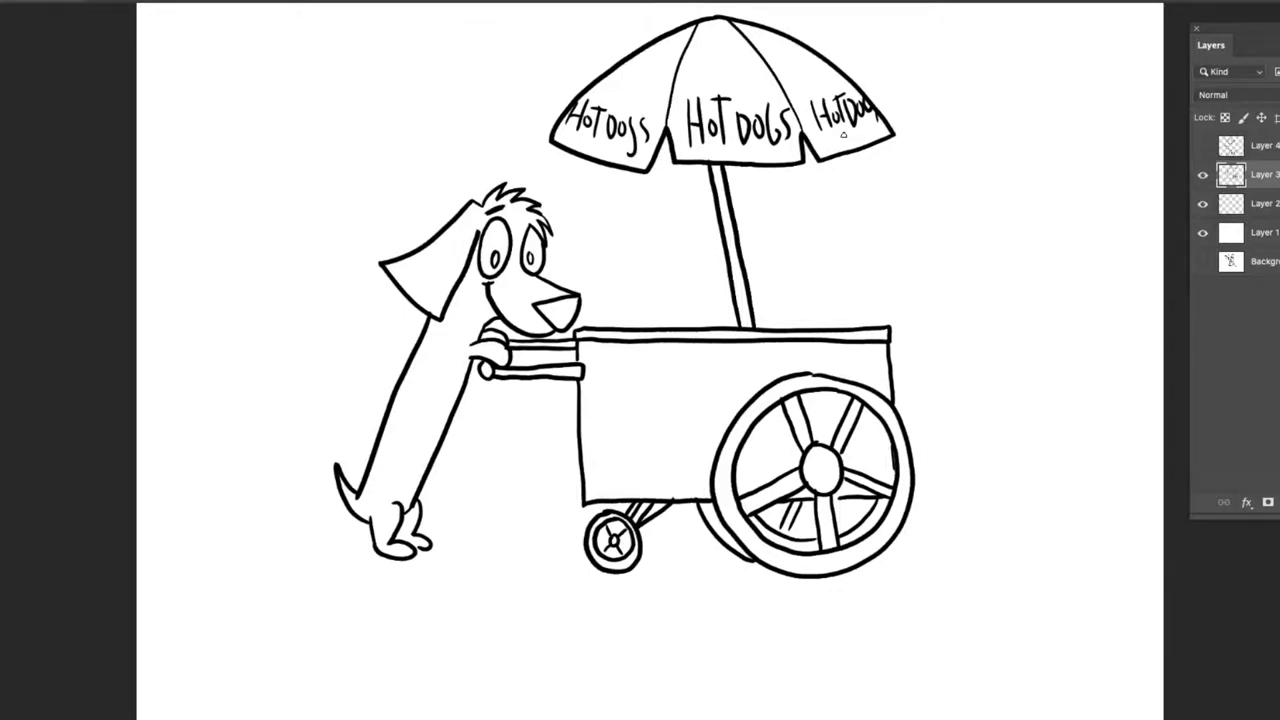
# Draw thin vertical plank lines across the cart's side, continuing them behind the large wheel's spokes.
pyautogui.moveTo(615, 342); pyautogui.dragTo(624, 496)
pyautogui.moveTo(663, 343); pyautogui.dragTo(666, 497)
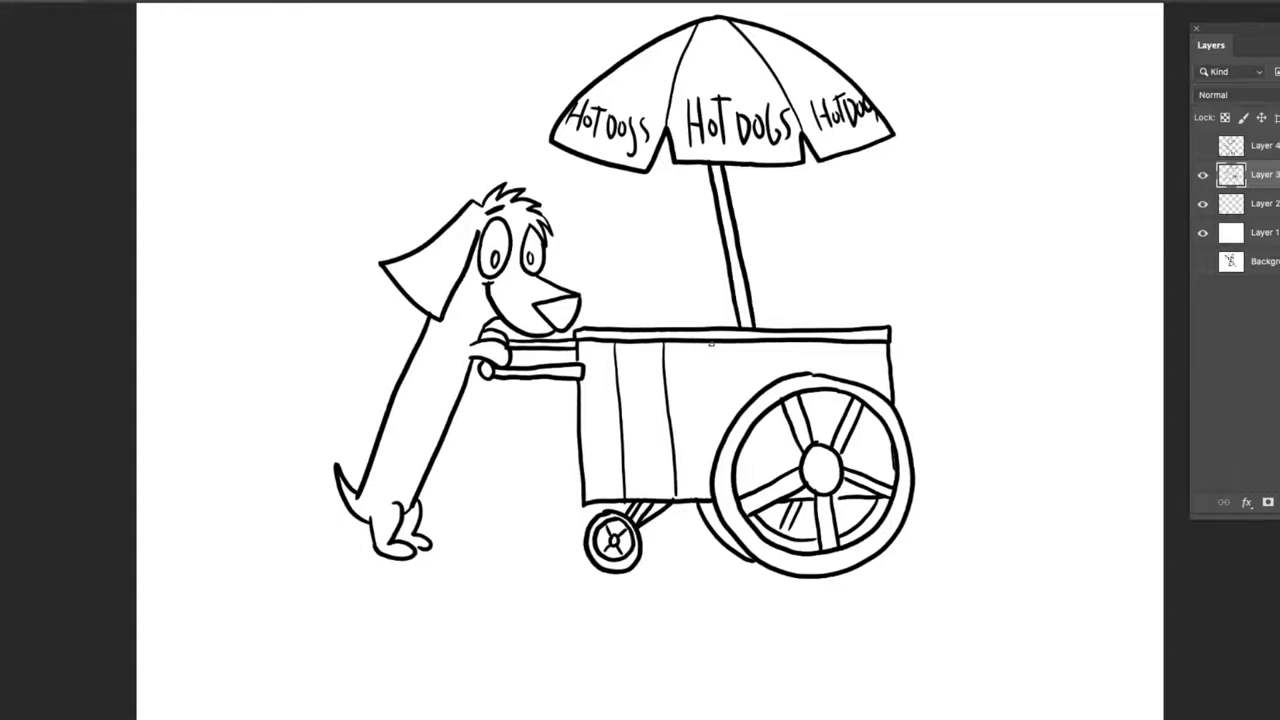
pyautogui.moveTo(712, 338); pyautogui.dragTo(715, 497)
pyautogui.moveTo(759, 342); pyautogui.dragTo(766, 462)
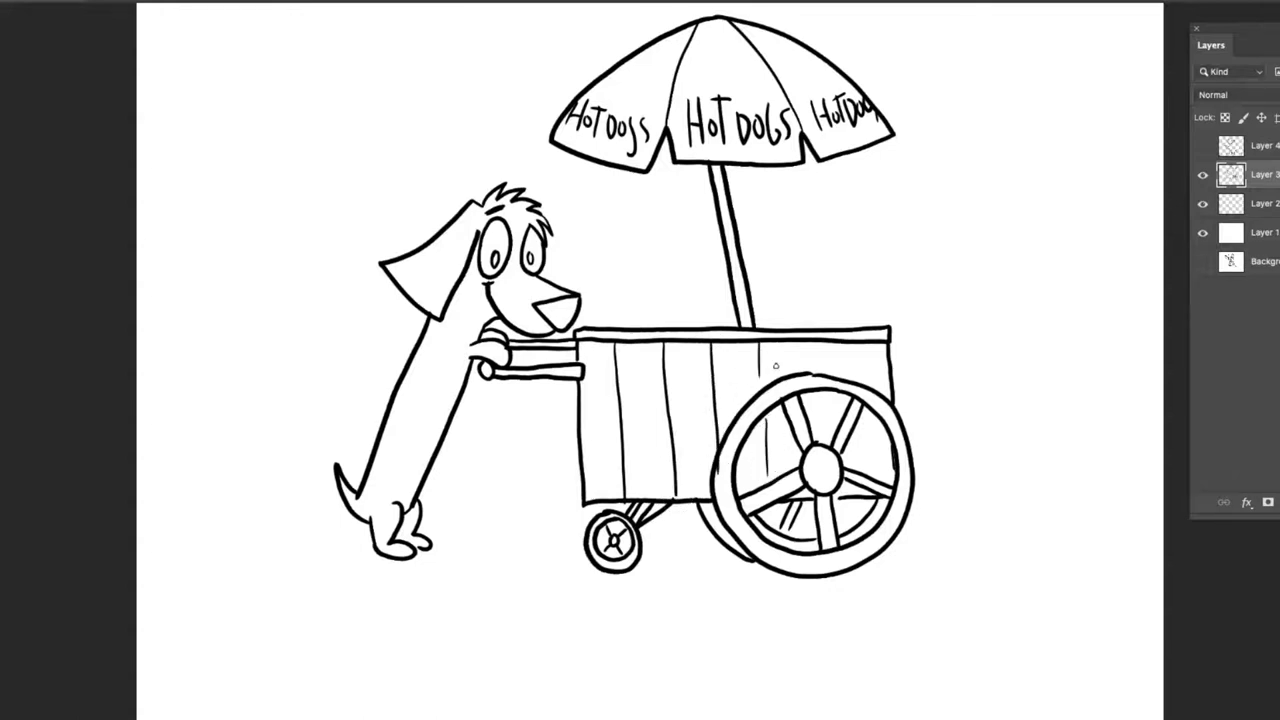
pyautogui.moveTo(806, 342)
pyautogui.mouseDown()
pyautogui.moveTo(808, 380)
pyautogui.moveTo(866, 420)
pyautogui.moveTo(872, 488)
pyautogui.mouseUp()
# Draw two hot dogs in buns and two condiment bottles with nozzles on top of the cart.
pyautogui.moveTo(709, 320)
pyautogui.mouseDown()
pyautogui.moveTo(716, 310)
pyautogui.moveTo(654, 318)
pyautogui.moveTo(666, 303)
pyautogui.moveTo(720, 310)
pyautogui.moveTo(688, 296)
pyautogui.moveTo(618, 319)
pyautogui.moveTo(596, 312)
pyautogui.moveTo(655, 320)
pyautogui.moveTo(634, 289)
pyautogui.moveTo(600, 318)
pyautogui.mouseUp()
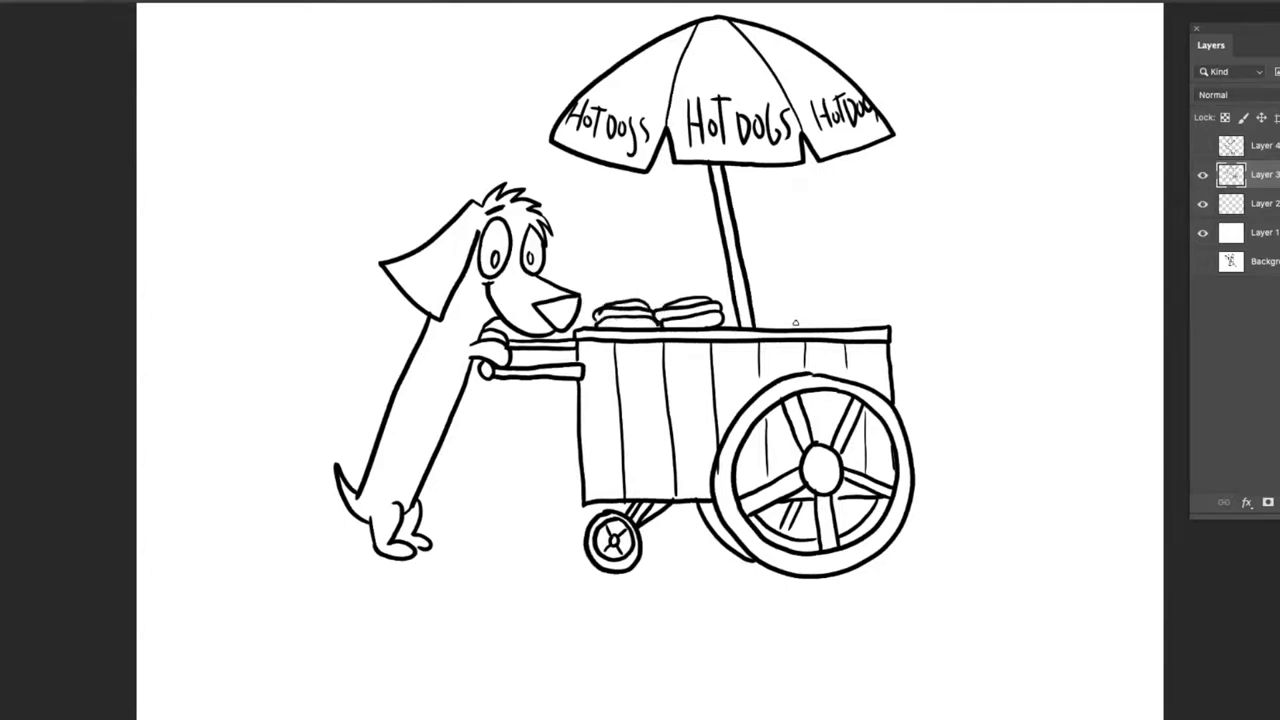
pyautogui.moveTo(796, 322)
pyautogui.mouseDown()
pyautogui.moveTo(771, 291)
pyautogui.moveTo(802, 290)
pyautogui.moveTo(801, 321)
pyautogui.moveTo(801, 295)
pyautogui.moveTo(778, 296)
pyautogui.moveTo(784, 270)
pyautogui.moveTo(837, 289)
pyautogui.moveTo(840, 326)
pyautogui.mouseUp()
pyautogui.moveTo(810, 286)
pyautogui.mouseDown()
pyautogui.moveTo(836, 284)
pyautogui.moveTo(822, 268)
pyautogui.mouseUp()
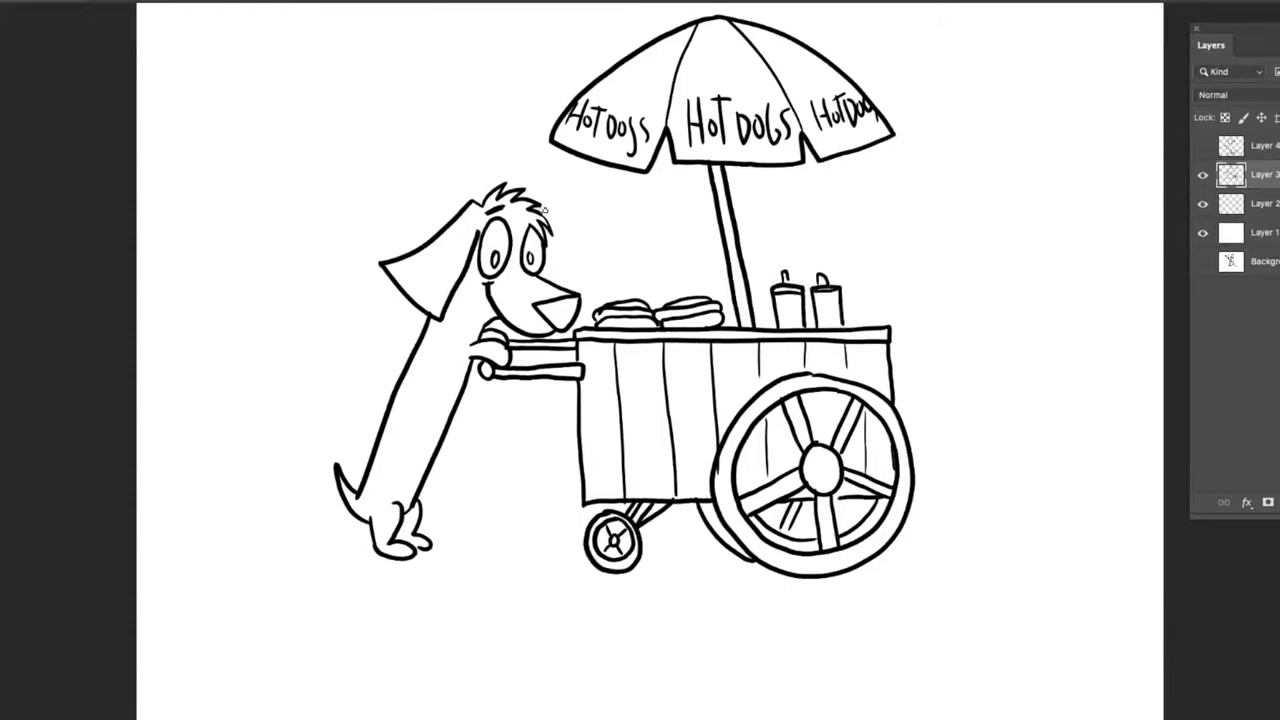
# Draw the dog's far ear and fill its nose black, leaving a small white highlight.
pyautogui.moveTo(545, 214)
pyautogui.mouseDown()
pyautogui.moveTo(588, 228)
pyautogui.moveTo(588, 267)
pyautogui.moveTo(548, 246)
pyautogui.mouseUp()
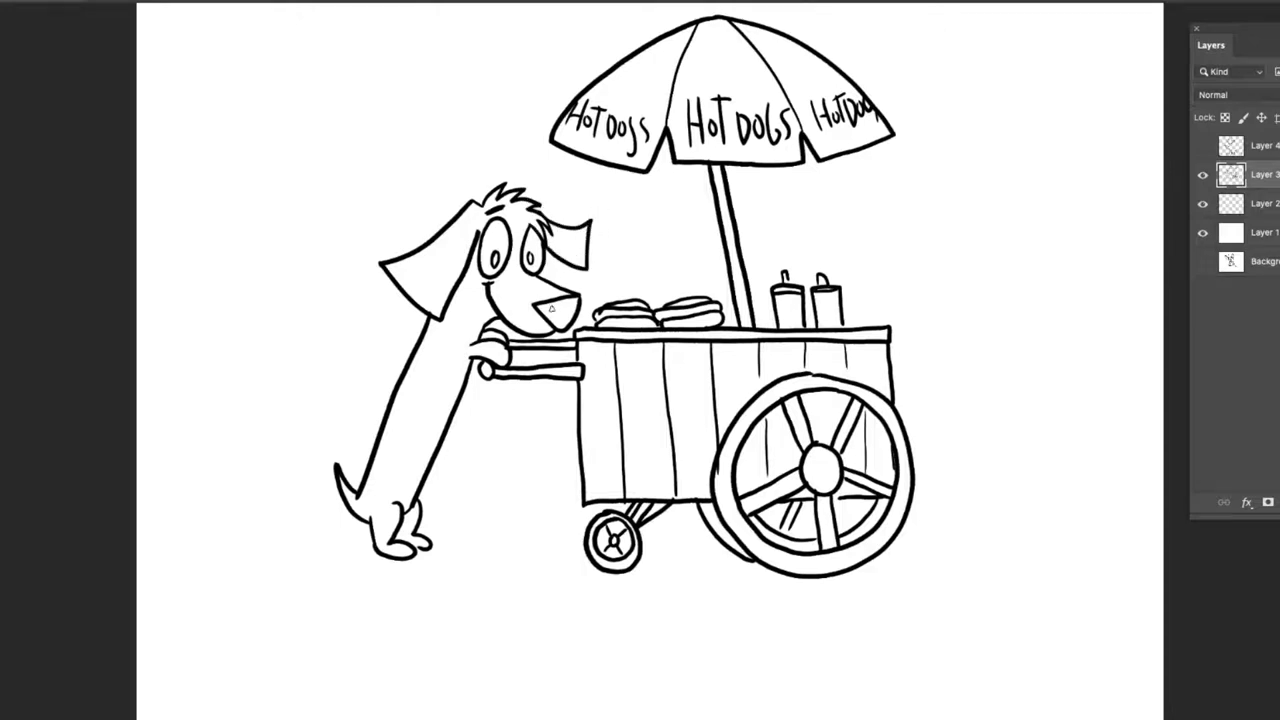
pyautogui.moveTo(551, 309)
pyautogui.mouseDown()
pyautogui.moveTo(566, 306)
pyautogui.moveTo(558, 322)
pyautogui.mouseUp()
# Draw a thin ground line behind the dog and cart wheels, and add the artist's signature below the large wheel.
pyautogui.moveTo(586, 553); pyautogui.dragTo(203, 567)
pyautogui.moveTo(643, 551); pyautogui.dragTo(721, 550)
pyautogui.moveTo(892, 548); pyautogui.dragTo(1058, 538)
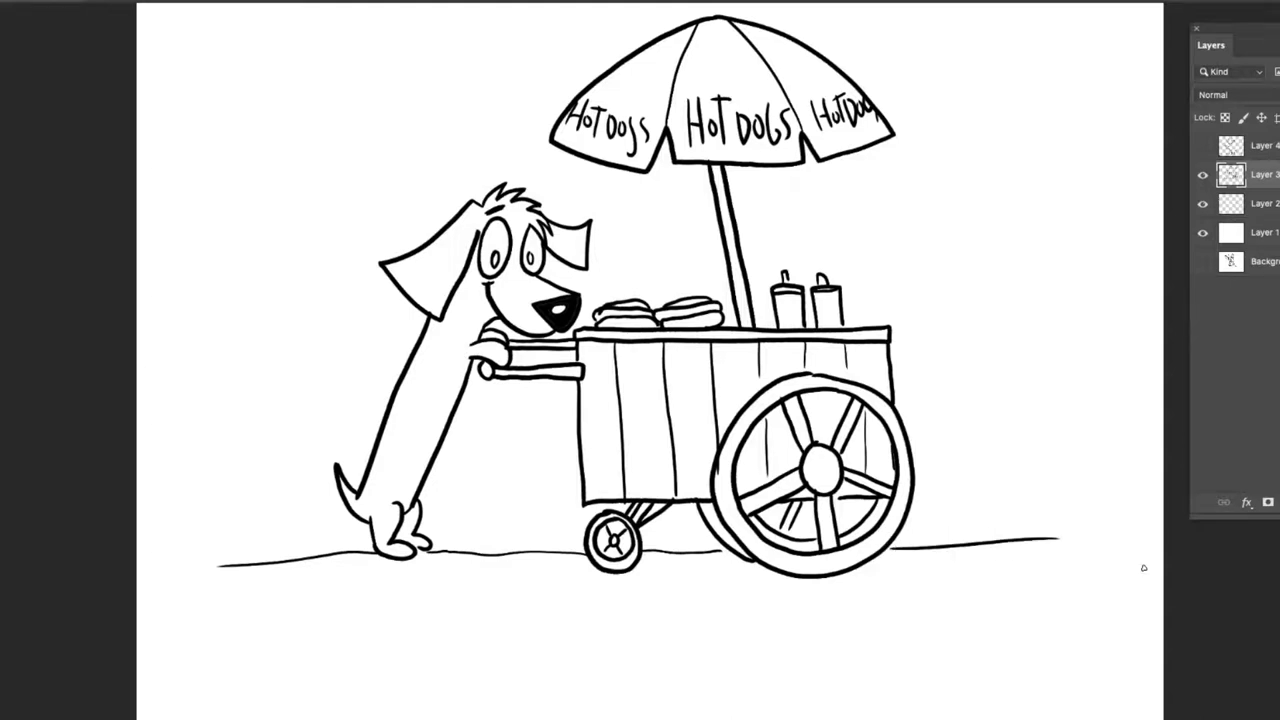
pyautogui.moveTo(920, 571)
pyautogui.mouseDown()
pyautogui.moveTo(906, 572)
pyautogui.moveTo(920, 600)
pyautogui.moveTo(953, 598)
pyautogui.moveTo(970, 656)
pyautogui.mouseUp()
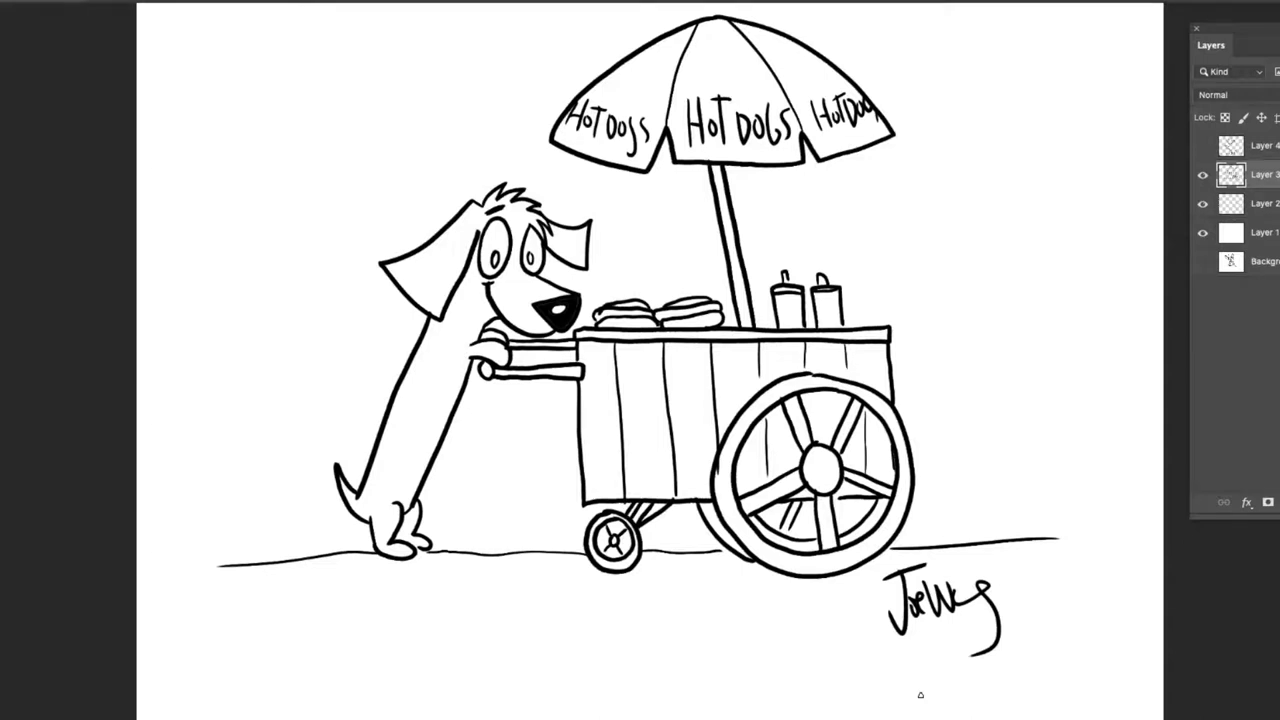
# Hide Layer 3 and, on Layer 2, draw a new dog's two eyes with arched brows and its forehead line.
pyautogui.click(1203, 174)
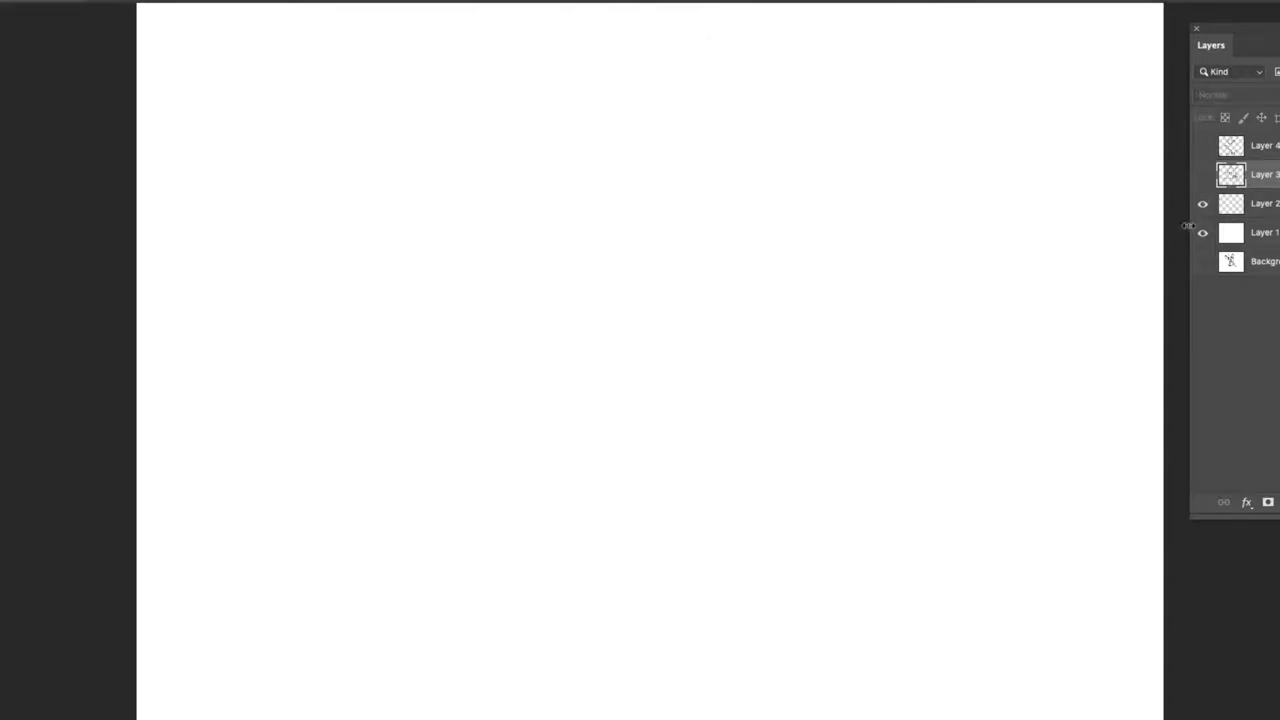
pyautogui.click(1232, 205)
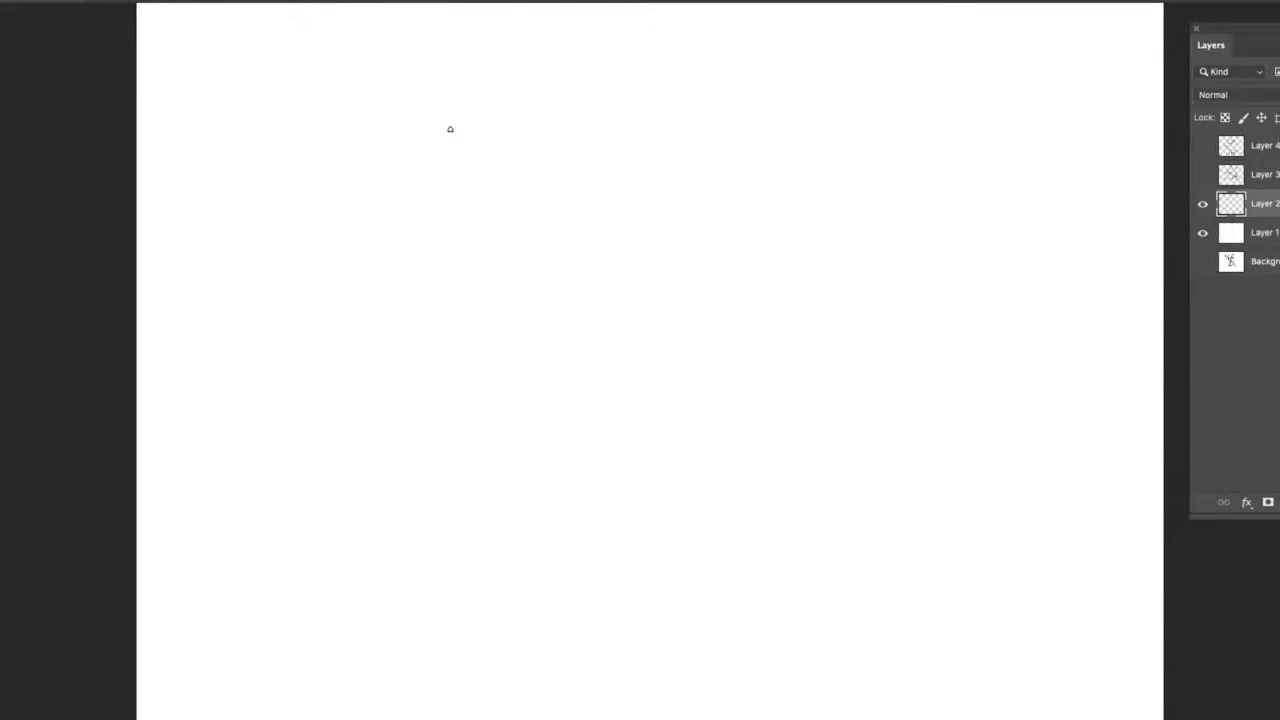
pyautogui.moveTo(547, 137)
pyautogui.mouseDown()
pyautogui.moveTo(560, 163)
pyautogui.moveTo(530, 174)
pyautogui.moveTo(554, 166)
pyautogui.moveTo(551, 231)
pyautogui.moveTo(525, 218)
pyautogui.moveTo(534, 166)
pyautogui.moveTo(555, 204)
pyautogui.mouseUp()
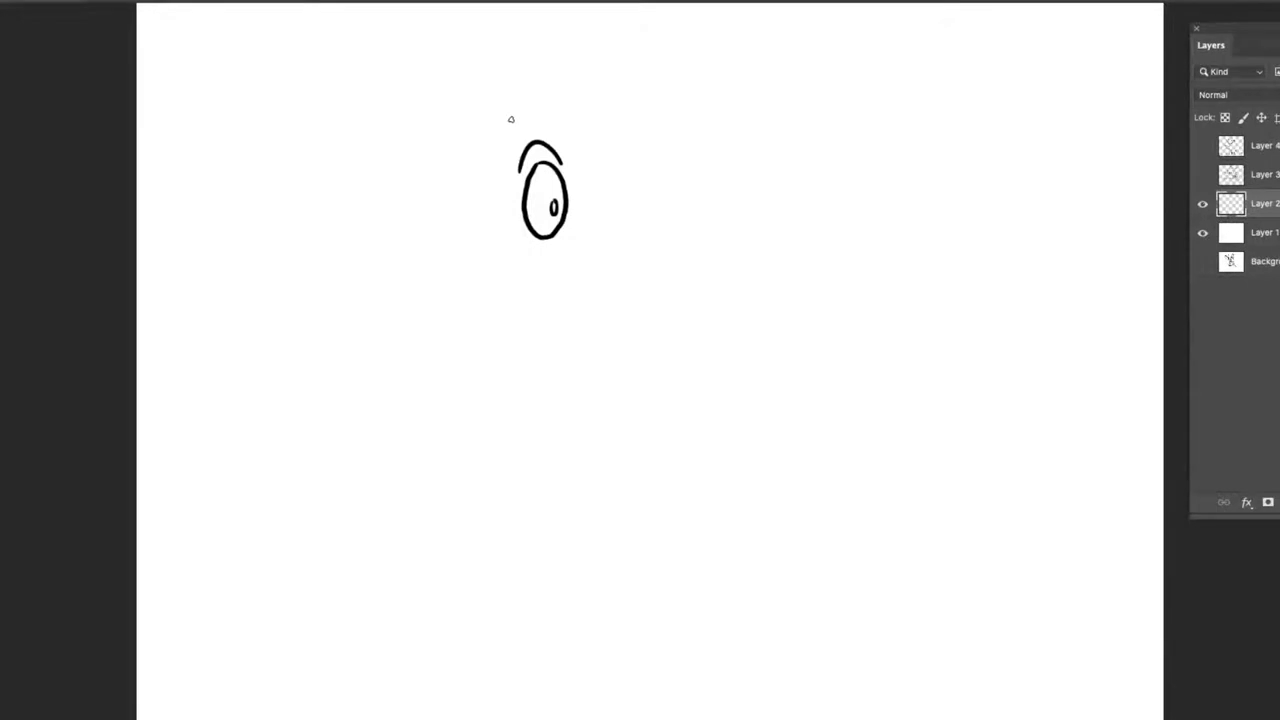
pyautogui.moveTo(507, 123)
pyautogui.mouseDown()
pyautogui.moveTo(546, 119)
pyautogui.moveTo(606, 150)
pyautogui.moveTo(620, 222)
pyautogui.mouseUp()
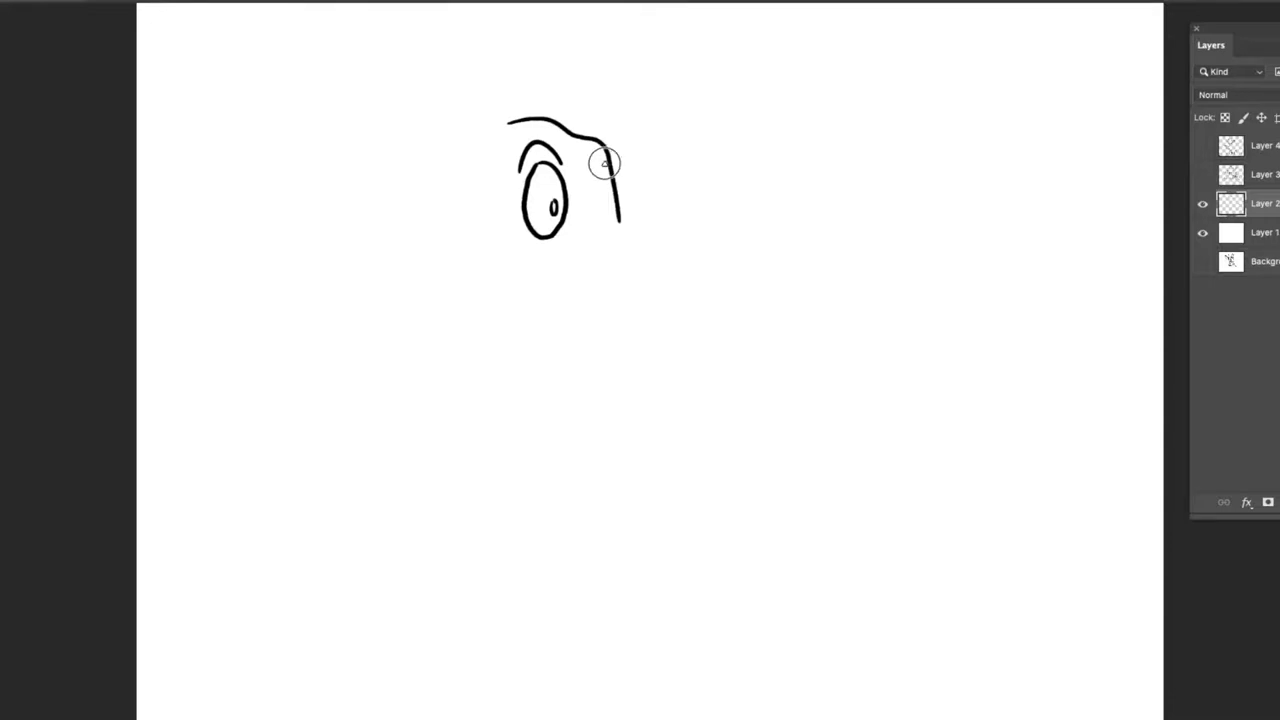
pyautogui.moveTo(602, 164)
pyautogui.mouseDown()
pyautogui.moveTo(597, 197)
pyautogui.moveTo(612, 222)
pyautogui.moveTo(608, 207)
pyautogui.mouseUp()
pyautogui.moveTo(588, 154); pyautogui.dragTo(598, 142)
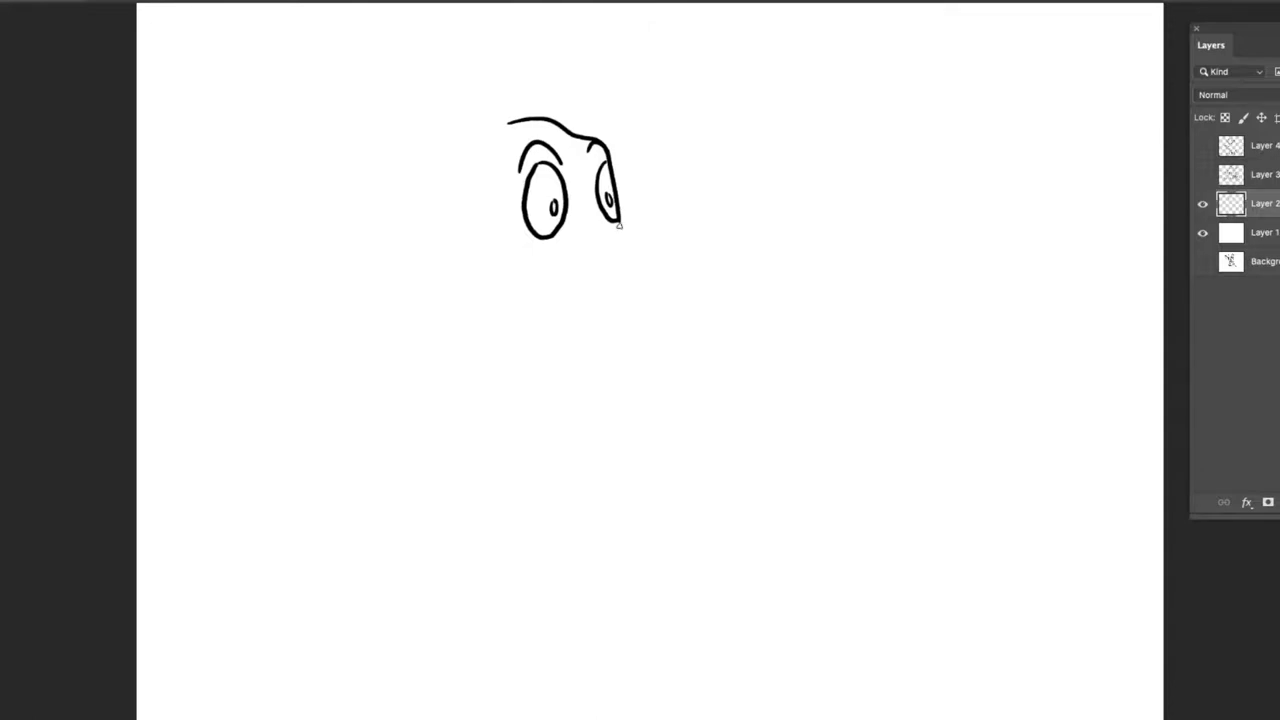
# Draw the new dog's snout with a large nose, hanging muzzle folds, a wide smile and the inner line of its open lower jaw.
pyautogui.moveTo(616, 222)
pyautogui.mouseDown()
pyautogui.moveTo(586, 231)
pyautogui.moveTo(680, 240)
pyautogui.moveTo(677, 277)
pyautogui.moveTo(632, 292)
pyautogui.moveTo(614, 251)
pyautogui.moveTo(654, 234)
pyautogui.moveTo(673, 242)
pyautogui.mouseUp()
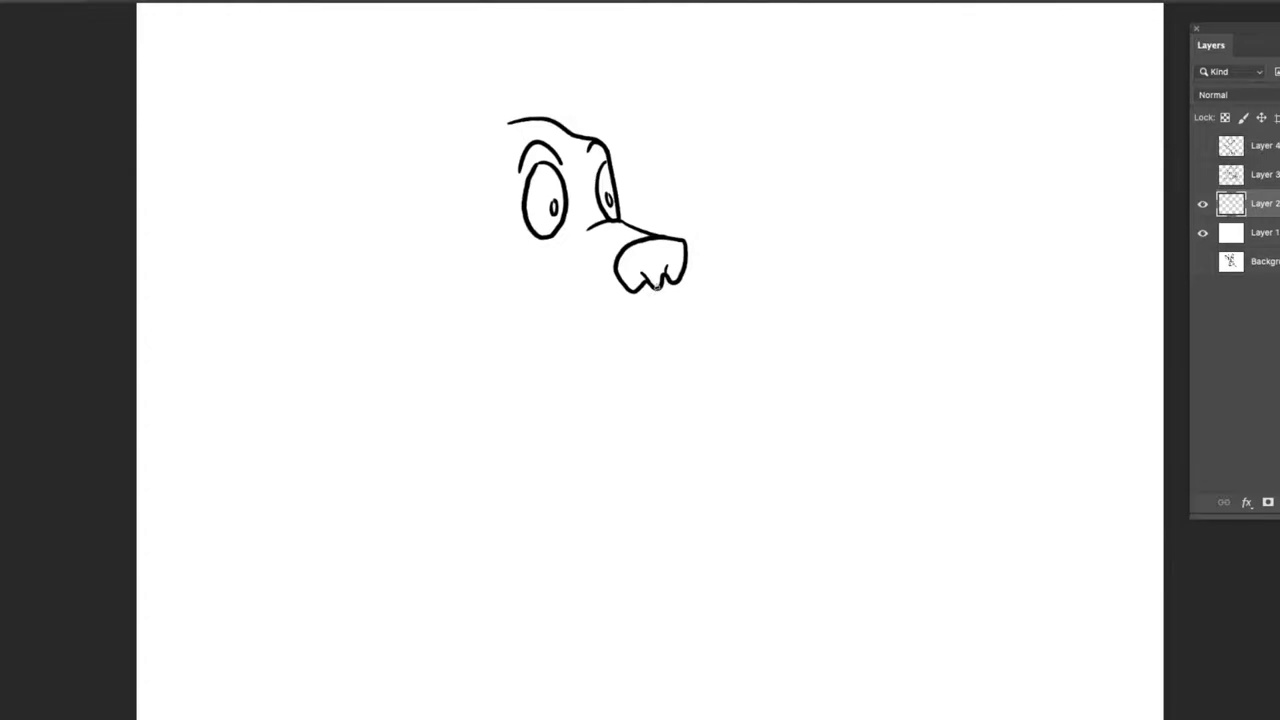
pyautogui.moveTo(662, 277)
pyautogui.mouseDown()
pyautogui.moveTo(651, 309)
pyautogui.moveTo(583, 329)
pyautogui.moveTo(483, 237)
pyautogui.moveTo(491, 228)
pyautogui.moveTo(662, 318)
pyautogui.moveTo(703, 290)
pyautogui.moveTo(688, 258)
pyautogui.mouseUp()
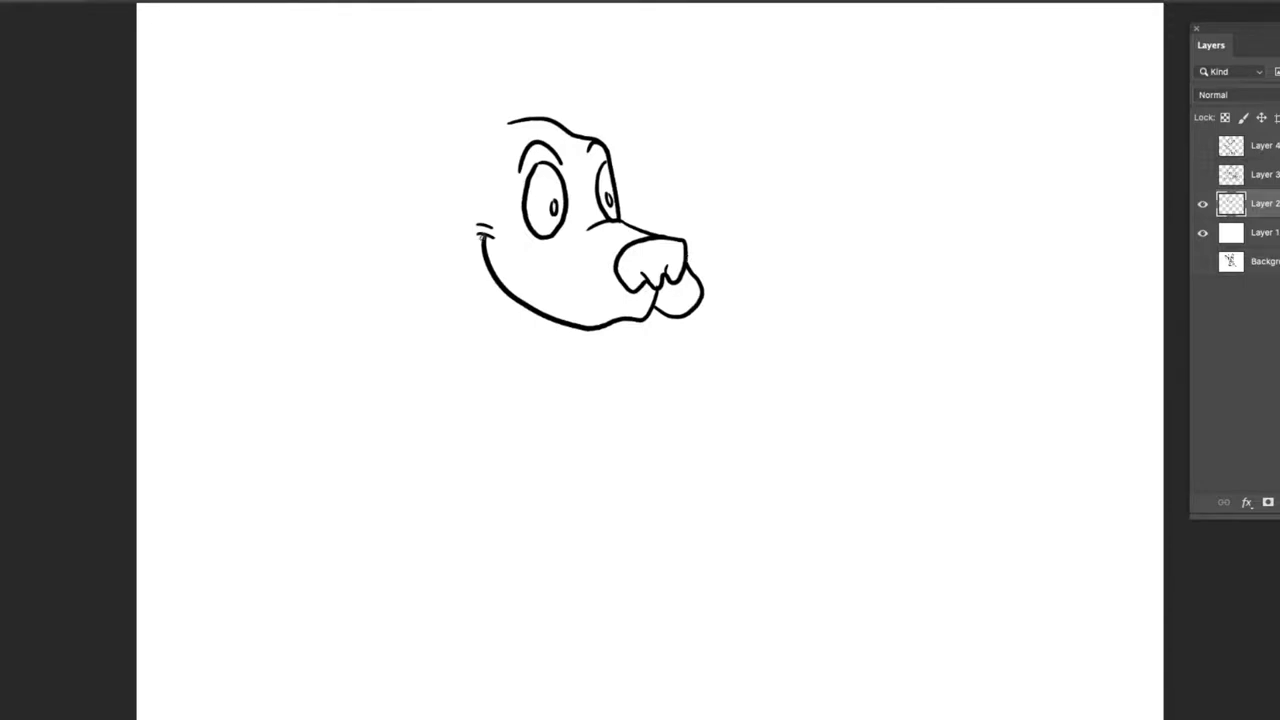
pyautogui.moveTo(490, 279)
pyautogui.mouseDown()
pyautogui.moveTo(536, 363)
pyautogui.moveTo(587, 390)
pyautogui.mouseUp()
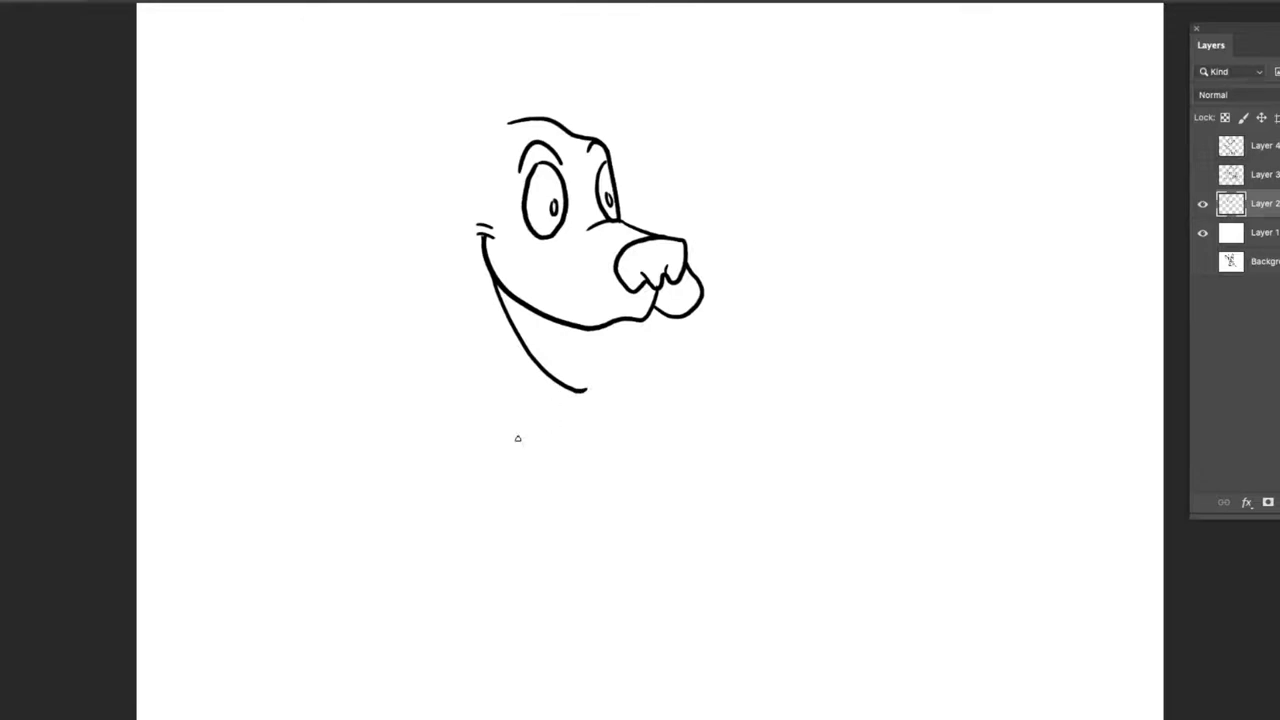
# Draw a tennis ball with curved seams in the dog's mouth, and outline the lower jaw and cheek around it.
pyautogui.moveTo(662, 316)
pyautogui.mouseDown()
pyautogui.moveTo(680, 320)
pyautogui.moveTo(689, 360)
pyautogui.moveTo(673, 393)
pyautogui.moveTo(640, 409)
pyautogui.moveTo(586, 380)
pyautogui.moveTo(585, 347)
pyautogui.mouseUp()
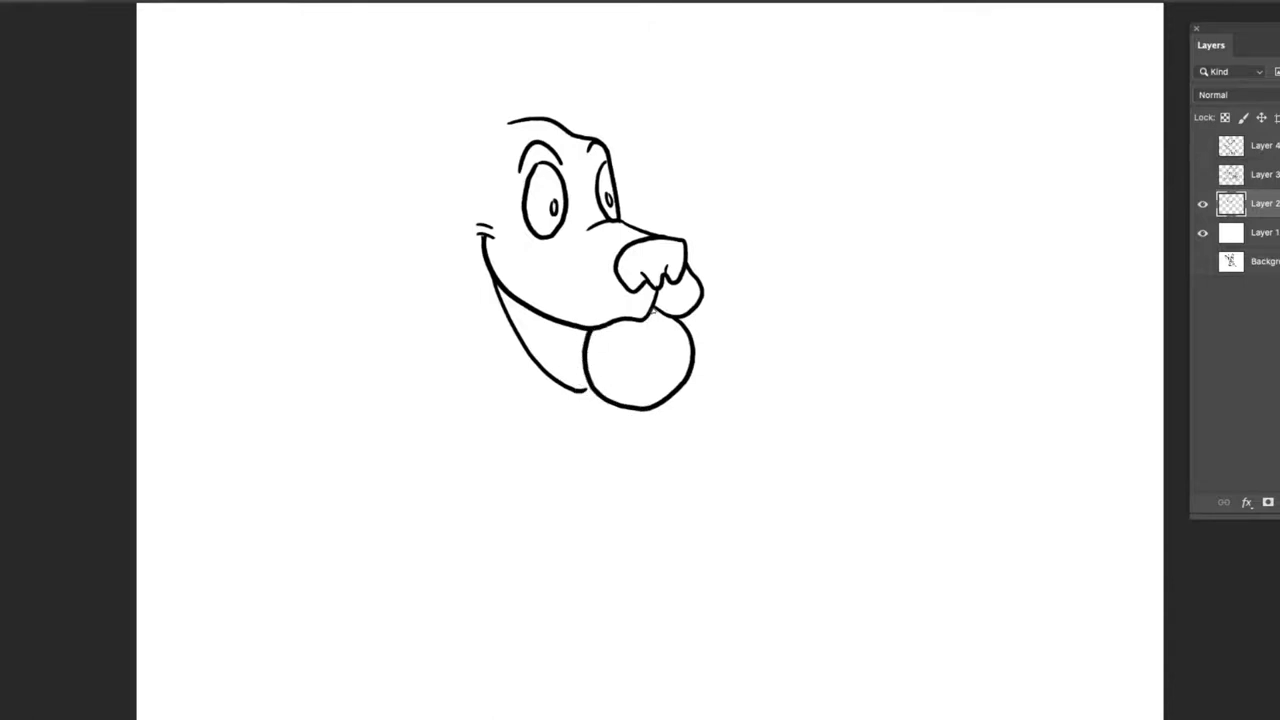
pyautogui.moveTo(656, 314)
pyautogui.mouseDown()
pyautogui.moveTo(650, 358)
pyautogui.moveTo(614, 404)
pyautogui.moveTo(645, 373)
pyautogui.moveTo(656, 315)
pyautogui.moveTo(679, 324)
pyautogui.moveTo(653, 359)
pyautogui.moveTo(649, 404)
pyautogui.moveTo(676, 330)
pyautogui.mouseUp()
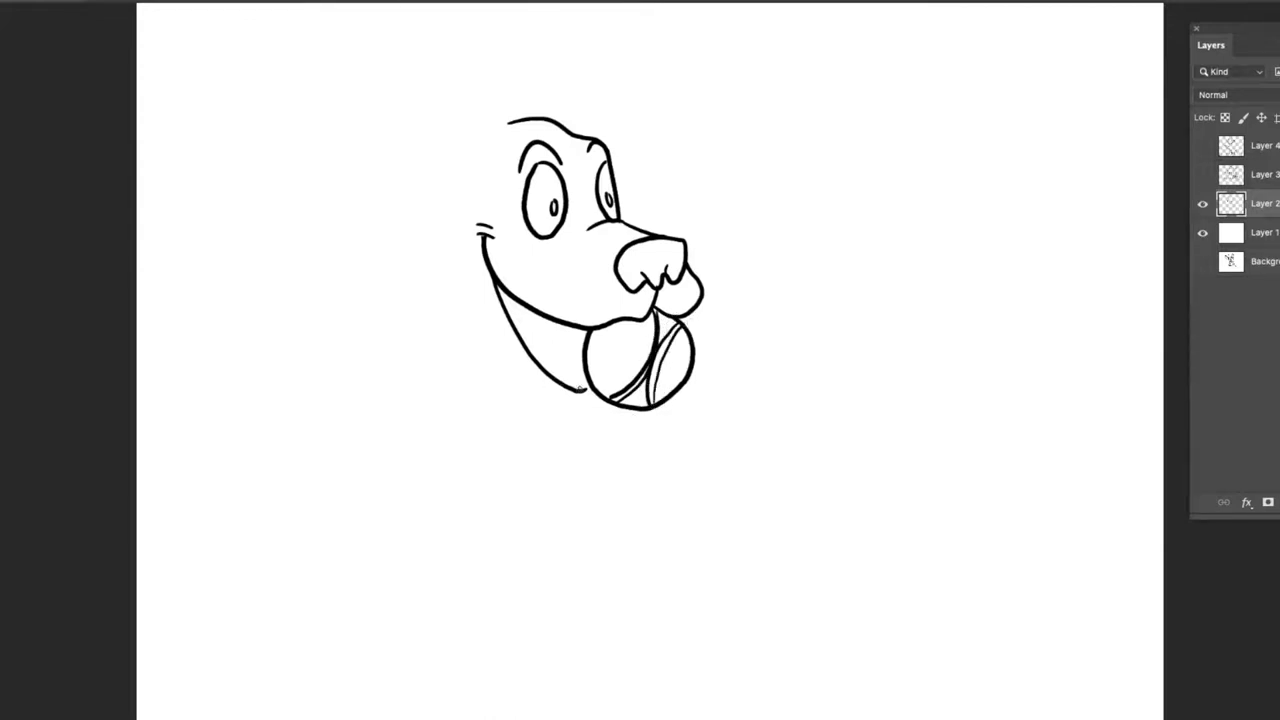
pyautogui.moveTo(597, 400)
pyautogui.mouseDown()
pyautogui.moveTo(571, 414)
pyautogui.moveTo(533, 385)
pyautogui.moveTo(434, 286)
pyautogui.moveTo(434, 244)
pyautogui.mouseUp()
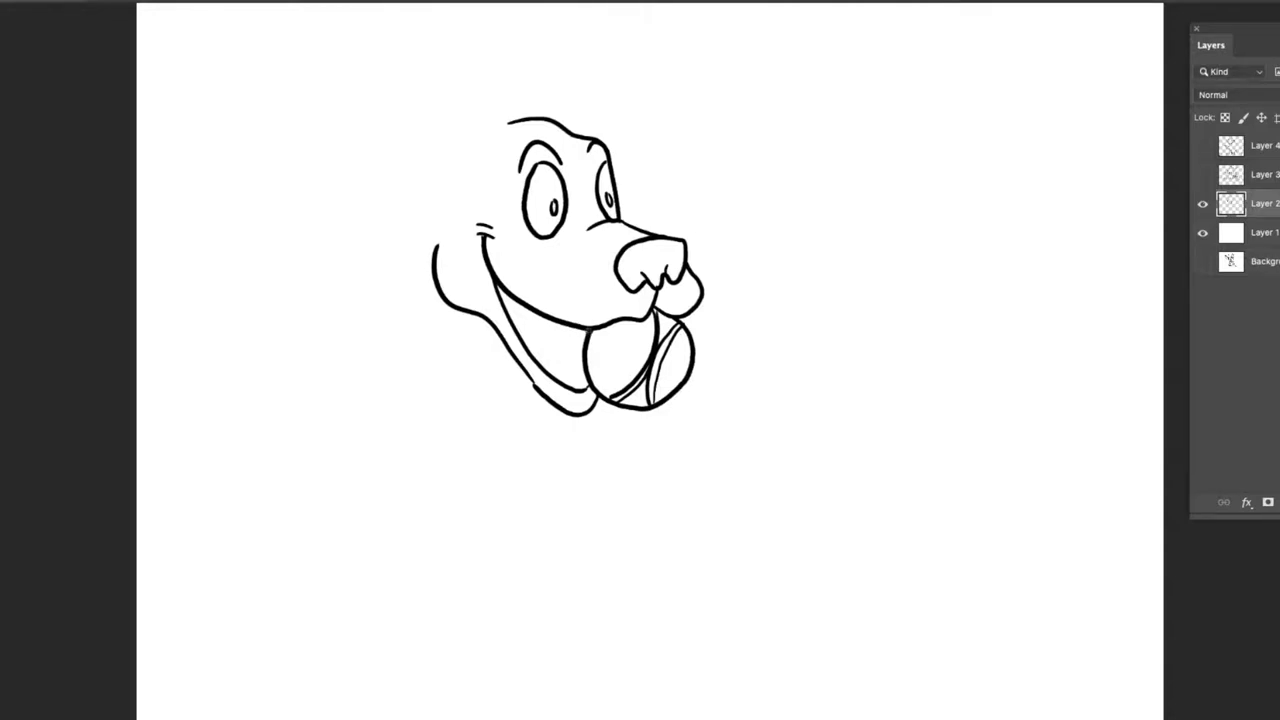
# Add upper and lower teeth and a tongue inside the dog's mouth, and fill the gap around them black.
pyautogui.moveTo(590, 329)
pyautogui.mouseDown()
pyautogui.moveTo(580, 341)
pyautogui.moveTo(528, 310)
pyautogui.mouseUp()
pyautogui.moveTo(592, 388)
pyautogui.mouseDown()
pyautogui.moveTo(554, 374)
pyautogui.moveTo(540, 344)
pyautogui.mouseUp()
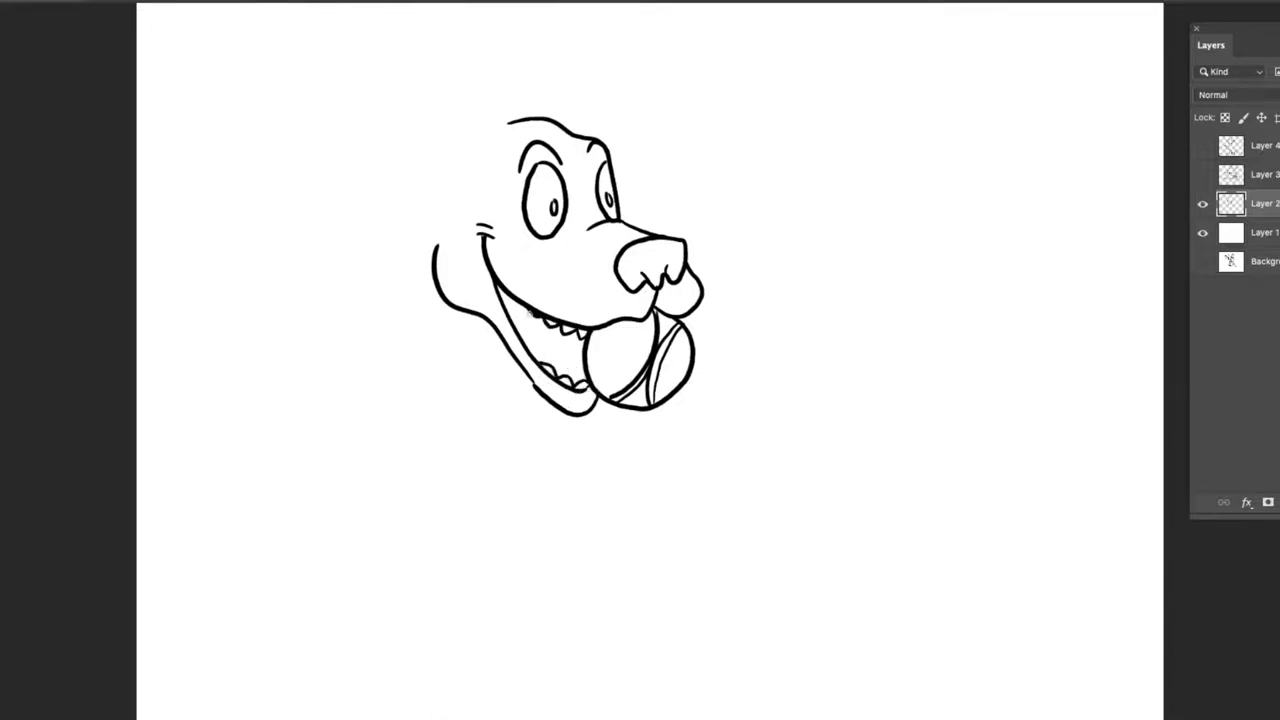
pyautogui.moveTo(508, 304)
pyautogui.mouseDown()
pyautogui.moveTo(543, 328)
pyautogui.moveTo(568, 377)
pyautogui.mouseUp()
pyautogui.click(515, 308)
pyautogui.click(578, 360)
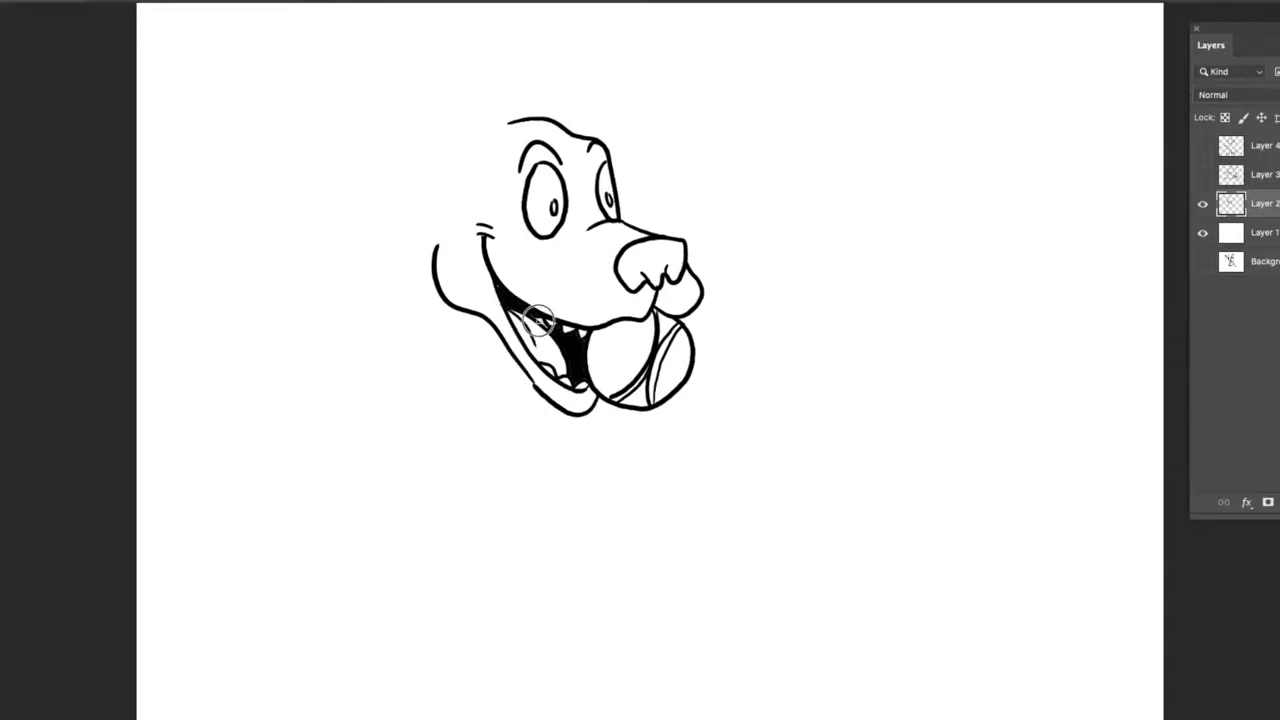
pyautogui.moveTo(537, 320); pyautogui.dragTo(538, 322)
# Draw the dog's two floppy ears and fill its nose black around a small white highlight.
pyautogui.moveTo(508, 123)
pyautogui.mouseDown()
pyautogui.moveTo(413, 126)
pyautogui.moveTo(363, 220)
pyautogui.moveTo(366, 243)
pyautogui.moveTo(451, 186)
pyautogui.moveTo(463, 142)
pyautogui.mouseUp()
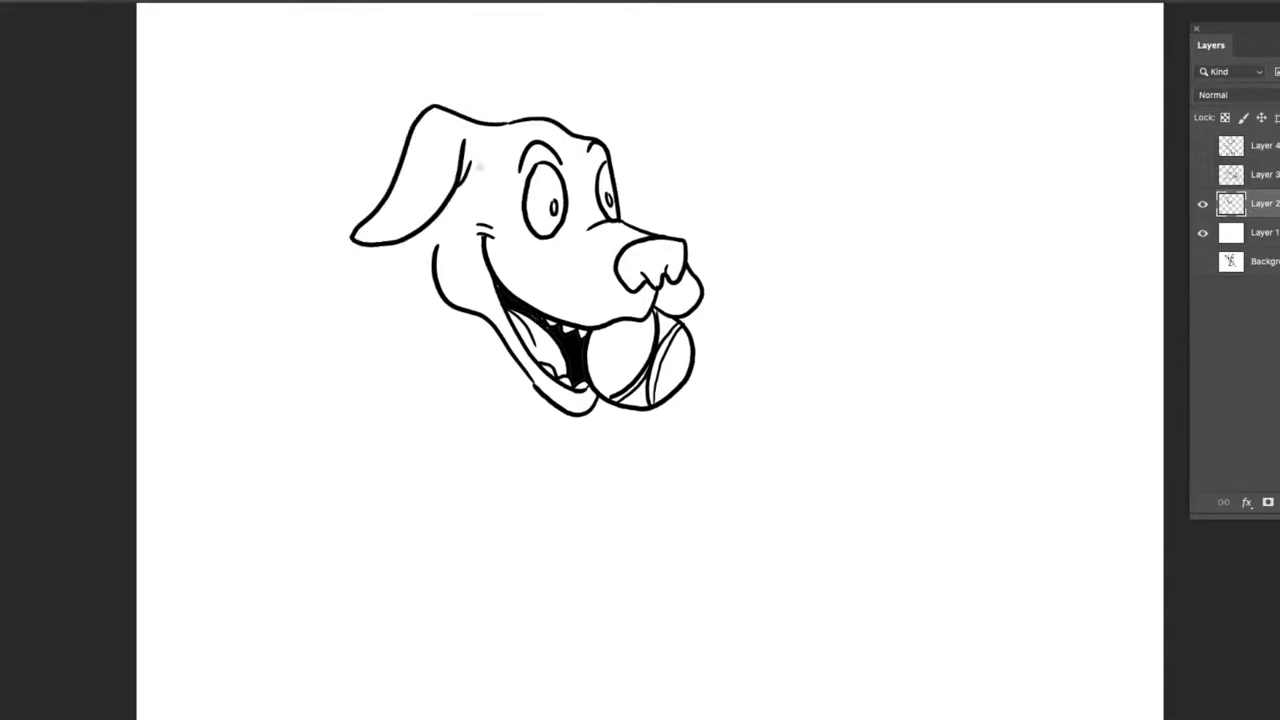
pyautogui.moveTo(582, 136)
pyautogui.mouseDown()
pyautogui.moveTo(644, 169)
pyautogui.moveTo(686, 185)
pyautogui.moveTo(659, 208)
pyautogui.moveTo(622, 191)
pyautogui.mouseUp()
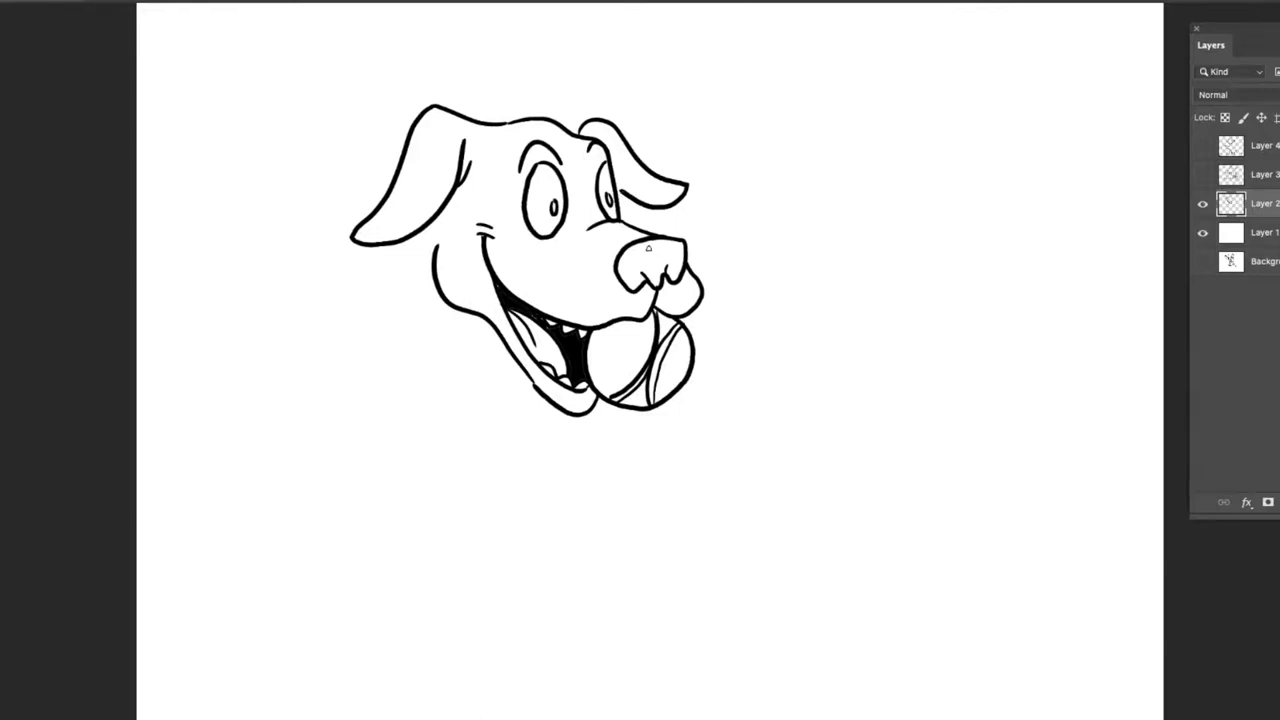
pyautogui.moveTo(650, 247)
pyautogui.mouseDown()
pyautogui.moveTo(662, 256)
pyautogui.moveTo(648, 250)
pyautogui.mouseUp()
pyautogui.click(642, 272)
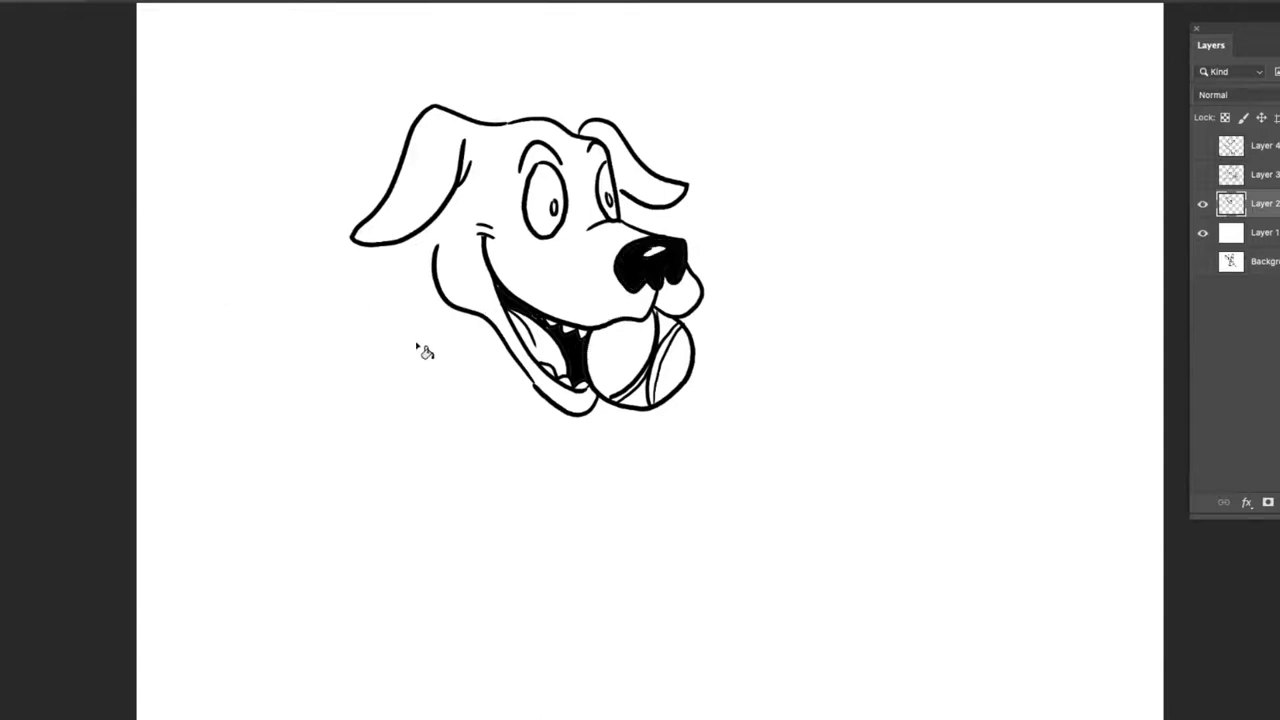
# Draw the dog's rounded back, a neck line, the near foreleg with its paw and the far paw beside the tennis ball.
pyautogui.press('b')
pyautogui.moveTo(372, 248)
pyautogui.mouseDown()
pyautogui.moveTo(315, 450)
pyautogui.moveTo(580, 693)
pyautogui.mouseUp()
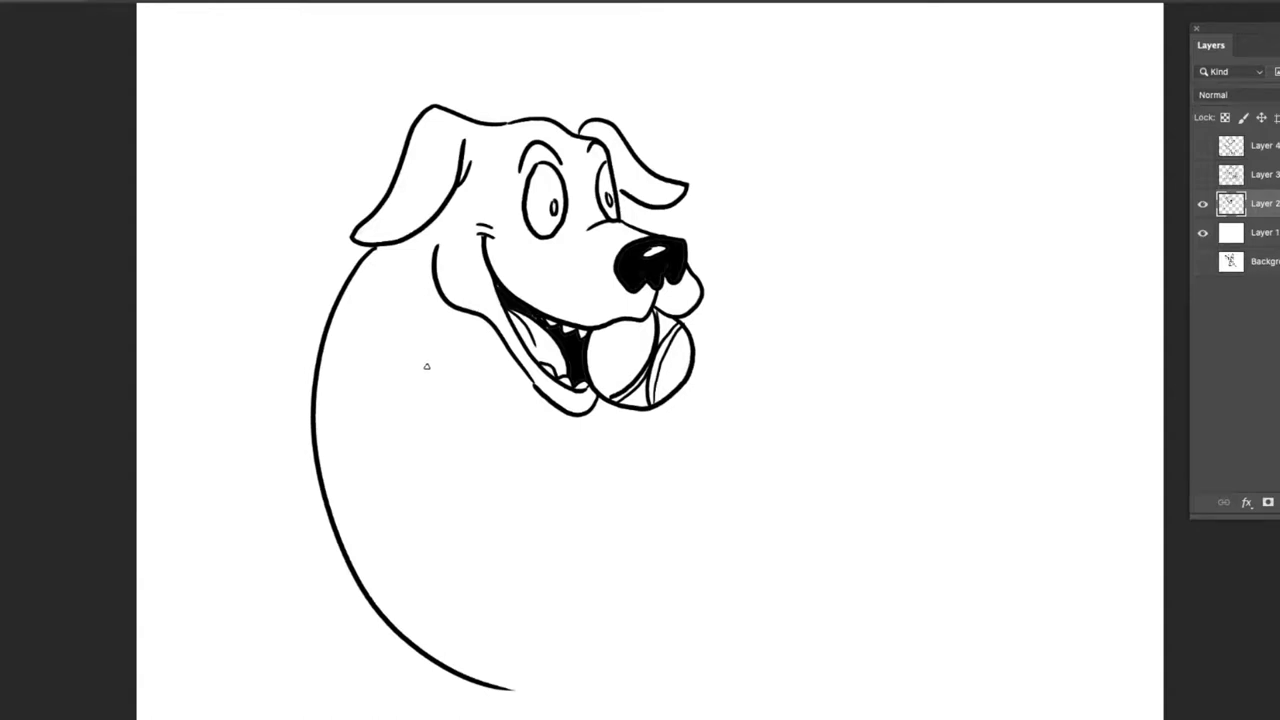
pyautogui.moveTo(465, 313); pyautogui.dragTo(487, 369)
pyautogui.moveTo(414, 410)
pyautogui.mouseDown()
pyautogui.moveTo(449, 433)
pyautogui.moveTo(567, 454)
pyautogui.moveTo(619, 420)
pyautogui.moveTo(656, 424)
pyautogui.moveTo(667, 447)
pyautogui.moveTo(662, 480)
pyautogui.moveTo(652, 473)
pyautogui.moveTo(601, 505)
pyautogui.moveTo(414, 480)
pyautogui.mouseUp()
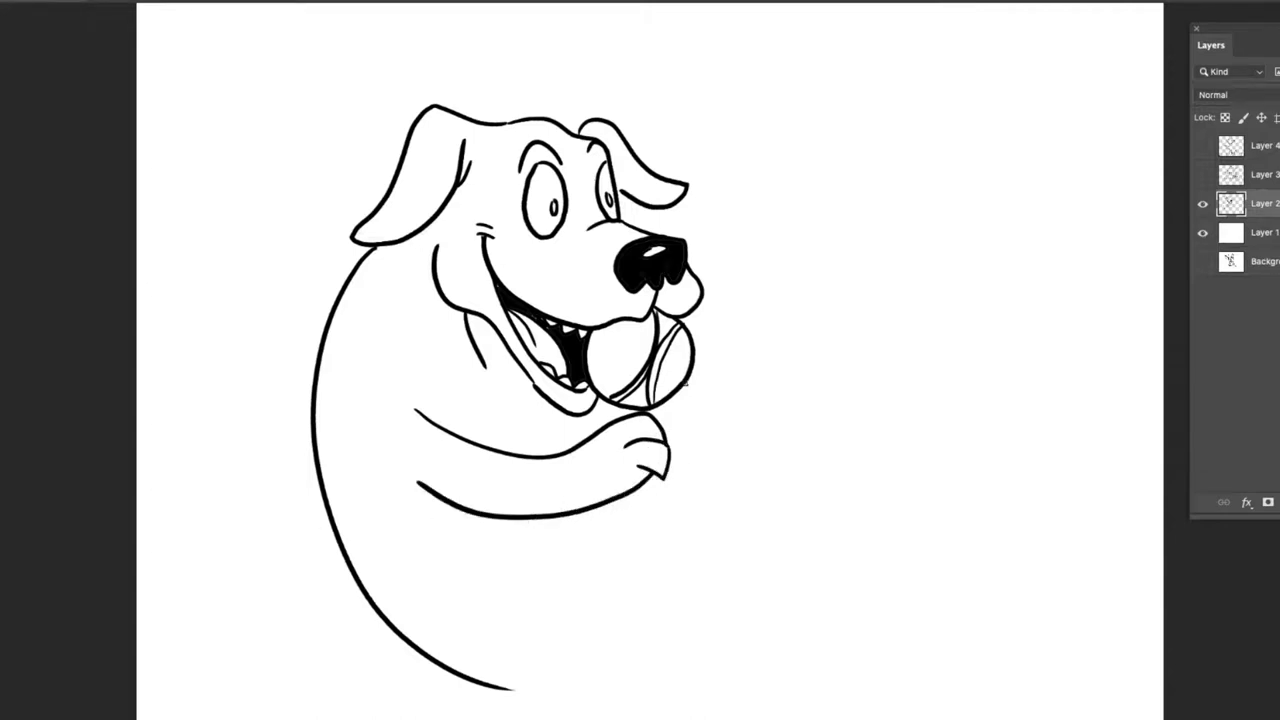
pyautogui.moveTo(690, 378)
pyautogui.mouseDown()
pyautogui.moveTo(676, 408)
pyautogui.moveTo(698, 436)
pyautogui.mouseUp()
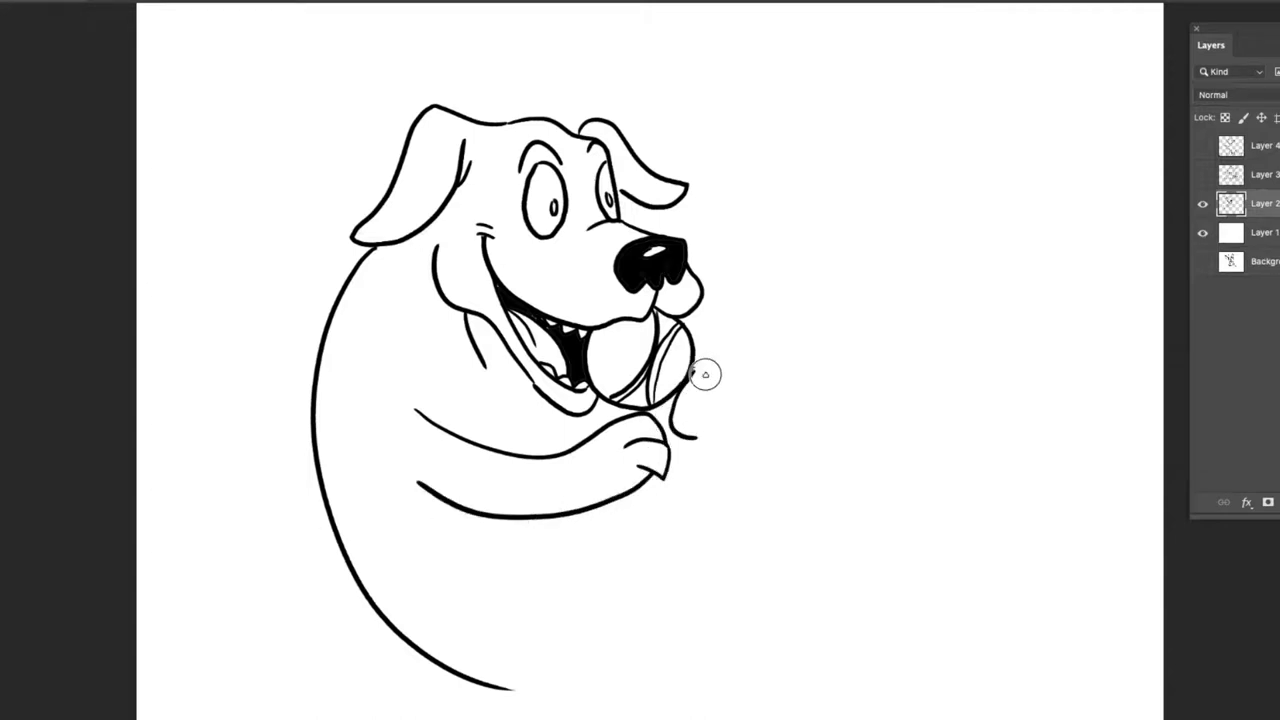
pyautogui.moveTo(705, 374)
pyautogui.mouseDown()
pyautogui.moveTo(729, 428)
pyautogui.moveTo(672, 468)
pyautogui.mouseUp()
pyautogui.moveTo(710, 402); pyautogui.dragTo(672, 416)
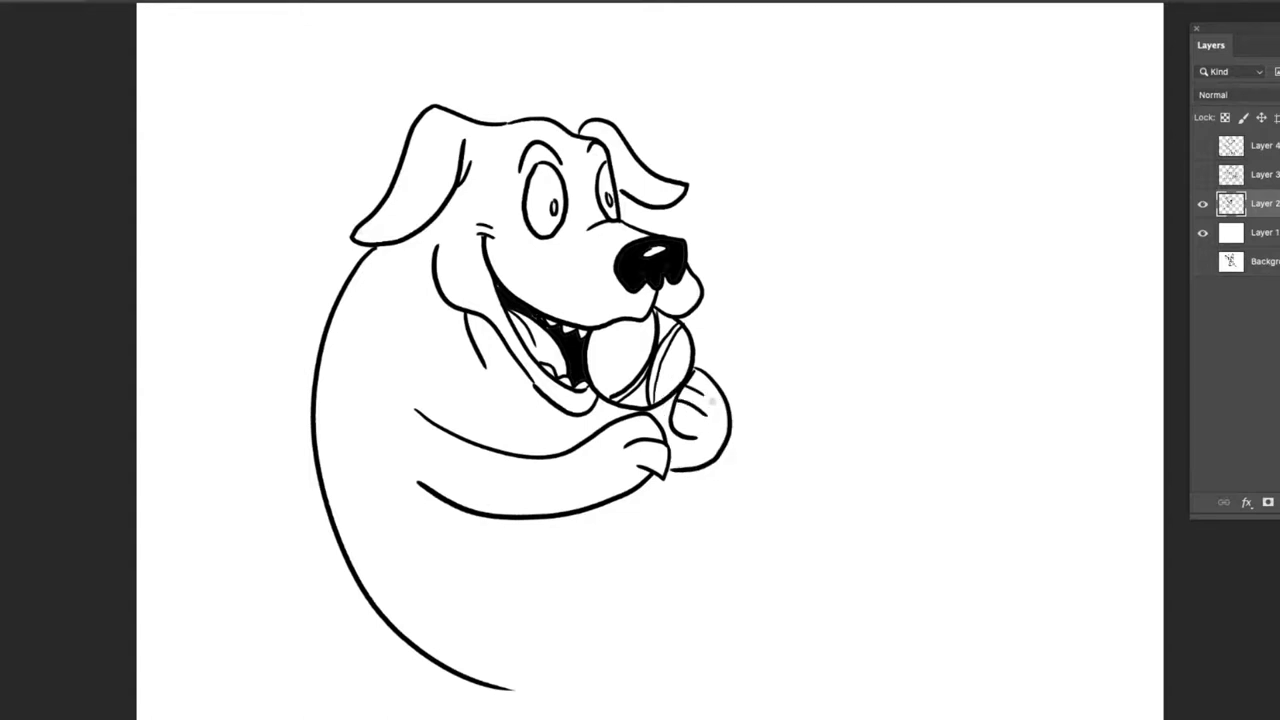
# Complete the seated dog's body with chest lines, two outstretched hind legs, the underside of the rump and a curved, pointed tail.
pyautogui.moveTo(478, 364); pyautogui.dragTo(548, 458)
pyautogui.moveTo(566, 414); pyautogui.dragTo(503, 398)
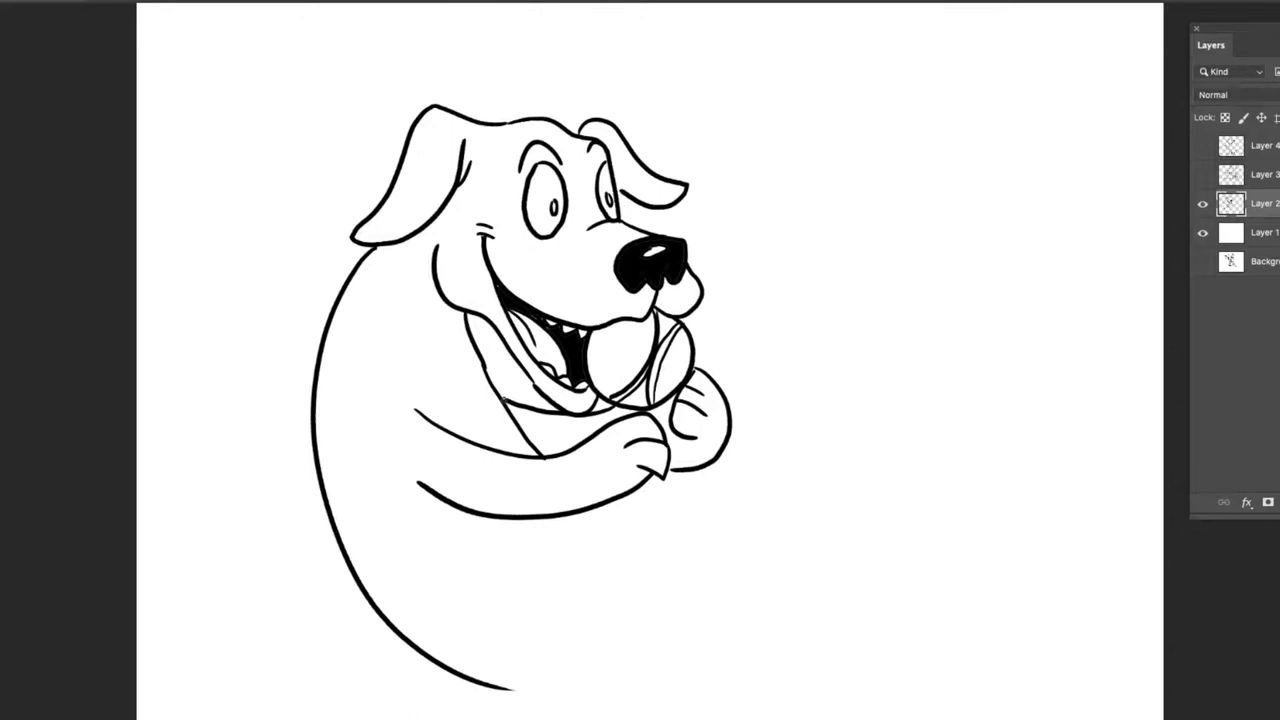
pyautogui.moveTo(474, 571)
pyautogui.mouseDown()
pyautogui.moveTo(543, 528)
pyautogui.moveTo(617, 528)
pyautogui.moveTo(674, 562)
pyautogui.moveTo(759, 472)
pyautogui.moveTo(799, 483)
pyautogui.moveTo(795, 524)
pyautogui.moveTo(717, 608)
pyautogui.moveTo(538, 658)
pyautogui.mouseUp()
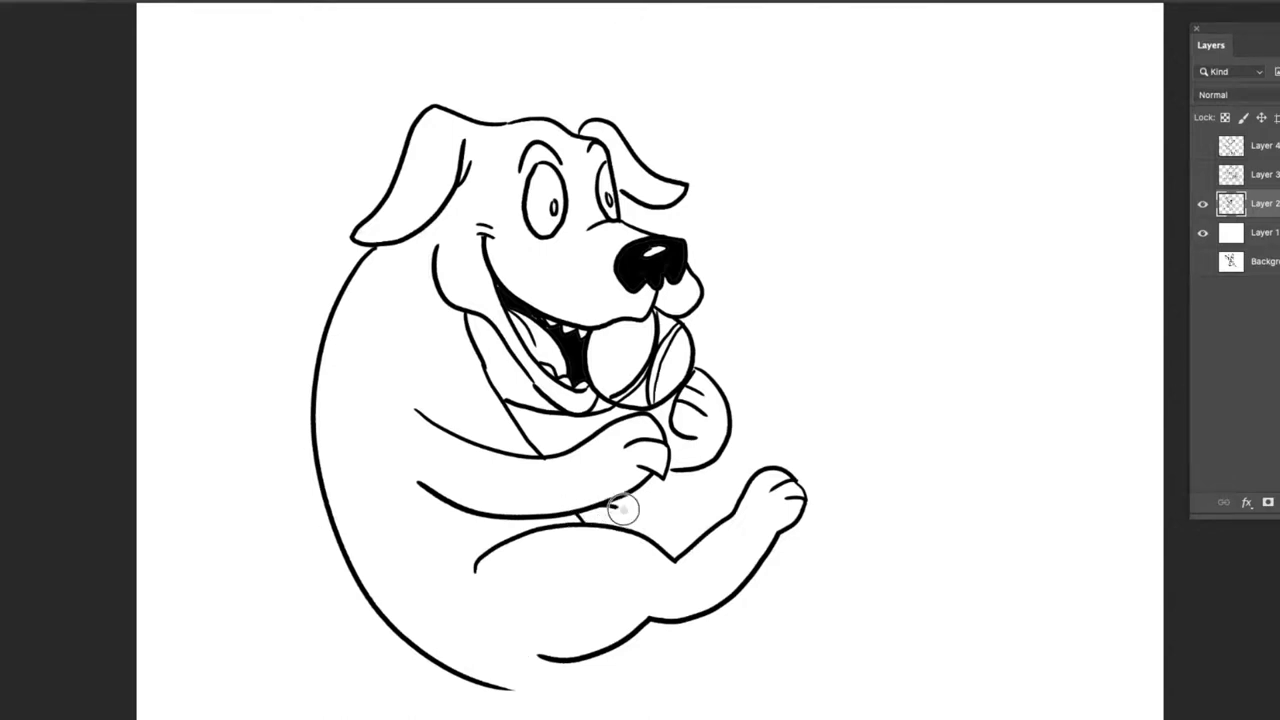
pyautogui.moveTo(622, 508)
pyautogui.mouseDown()
pyautogui.moveTo(683, 500)
pyautogui.moveTo(740, 457)
pyautogui.moveTo(726, 472)
pyautogui.moveTo(750, 470)
pyautogui.mouseUp()
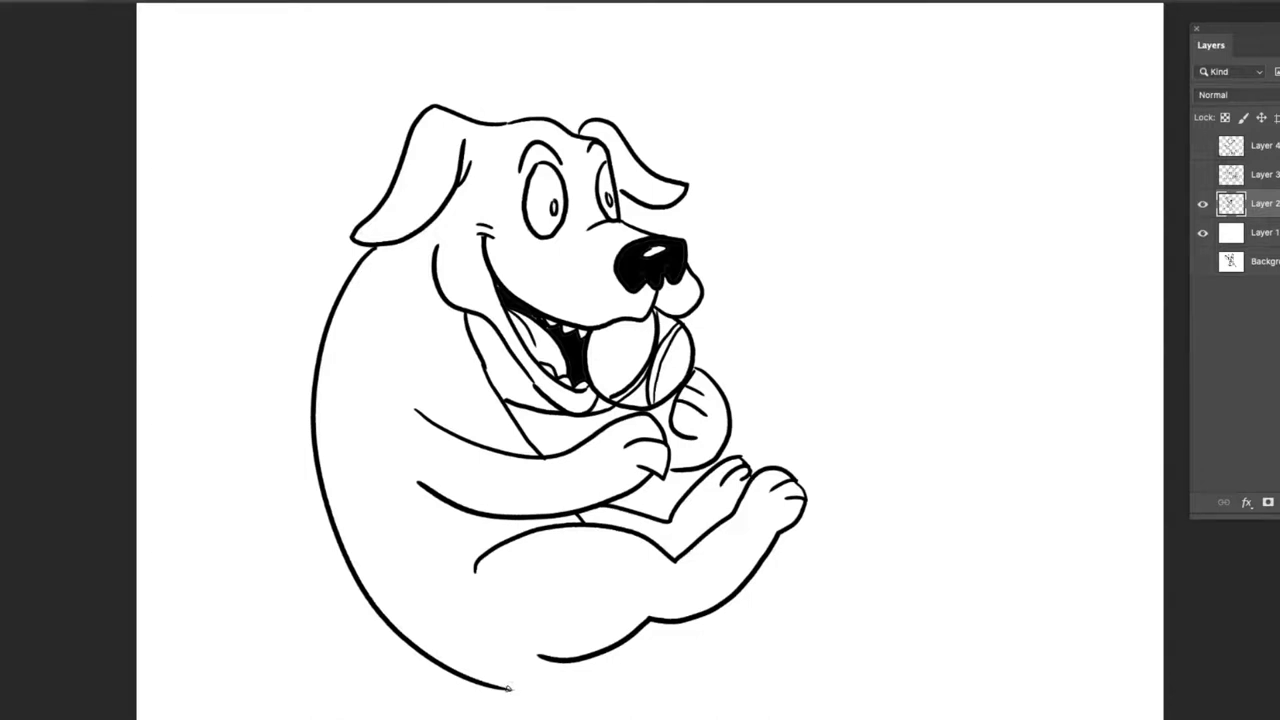
pyautogui.moveTo(510, 688); pyautogui.dragTo(601, 654)
pyautogui.moveTo(466, 688)
pyautogui.mouseDown()
pyautogui.moveTo(366, 697)
pyautogui.moveTo(235, 604)
pyautogui.moveTo(254, 522)
pyautogui.moveTo(269, 516)
pyautogui.moveTo(278, 575)
pyautogui.moveTo(315, 628)
pyautogui.moveTo(378, 666)
pyautogui.moveTo(447, 652)
pyautogui.mouseUp()
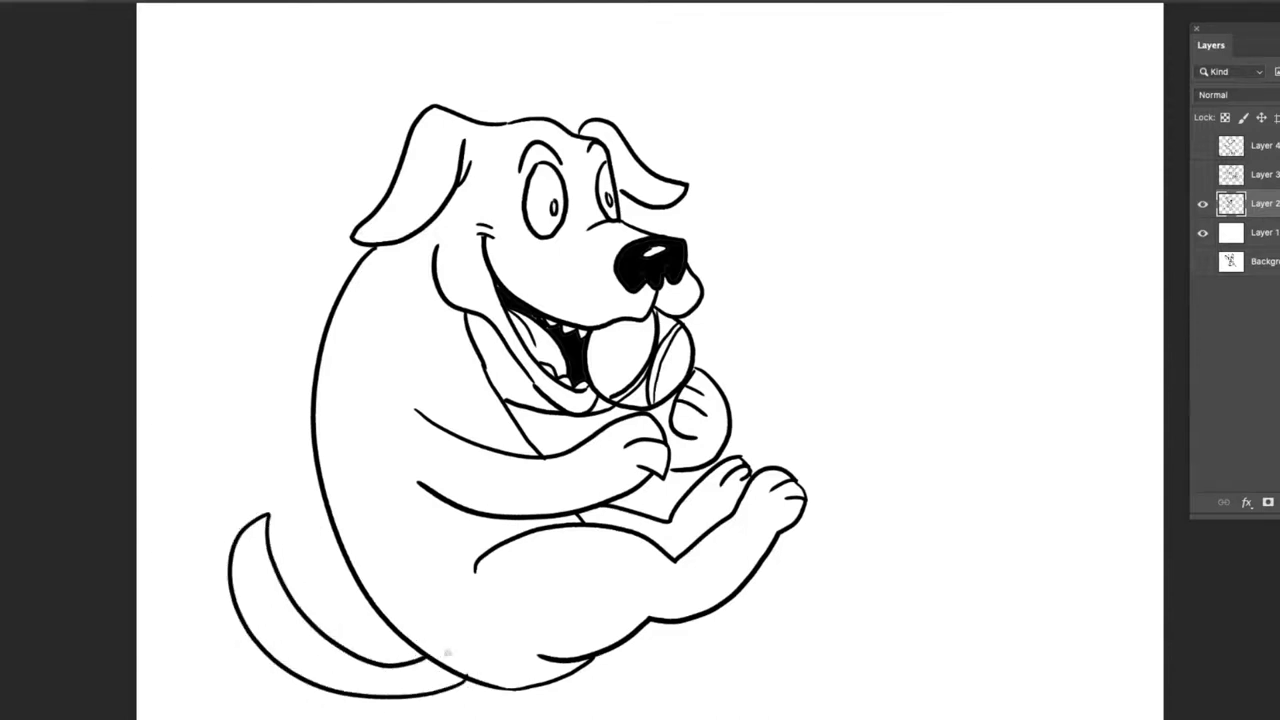
# Add a pair of curved motion lines on each side of the seated dog.
pyautogui.moveTo(275, 318); pyautogui.dragTo(257, 451)
pyautogui.moveTo(236, 270); pyautogui.dragTo(222, 366)
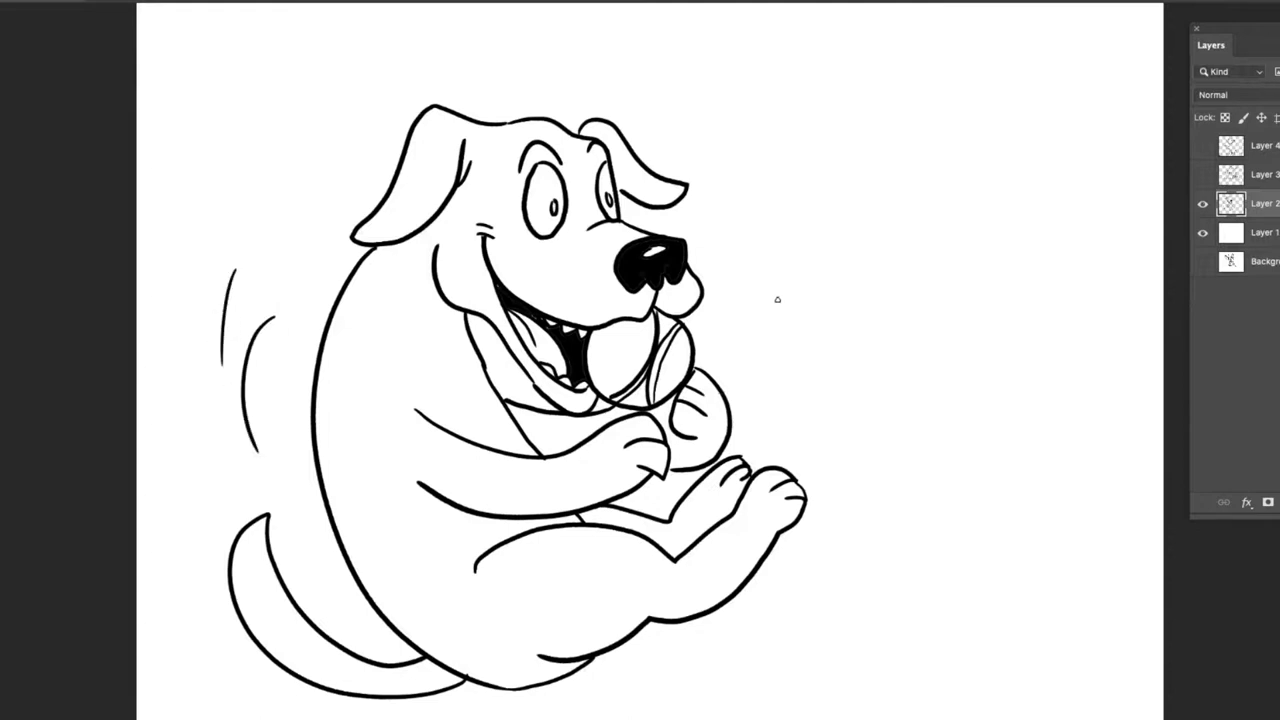
pyautogui.moveTo(766, 293); pyautogui.dragTo(855, 435)
pyautogui.moveTo(816, 265); pyautogui.dragTo(885, 424)
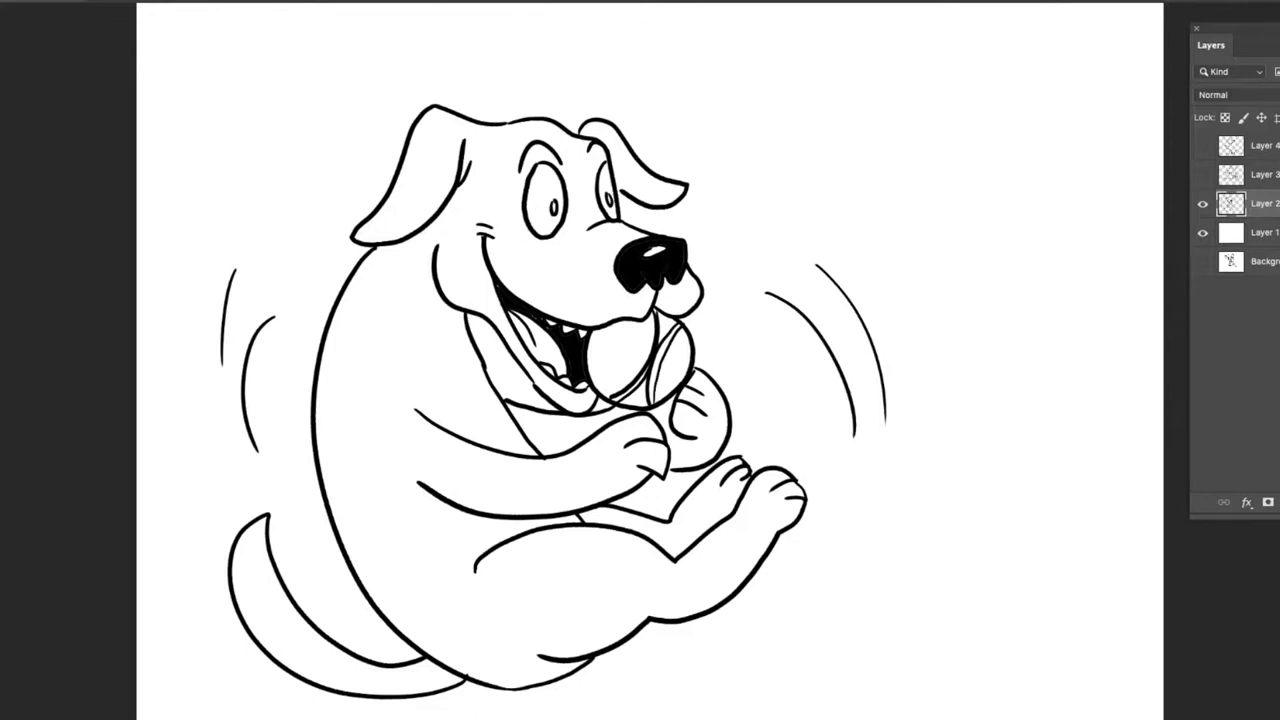
# Hide Layer 2 with the ball-carrying dog and make the white Layer 1 active for the next drawing.
pyautogui.press('F7')
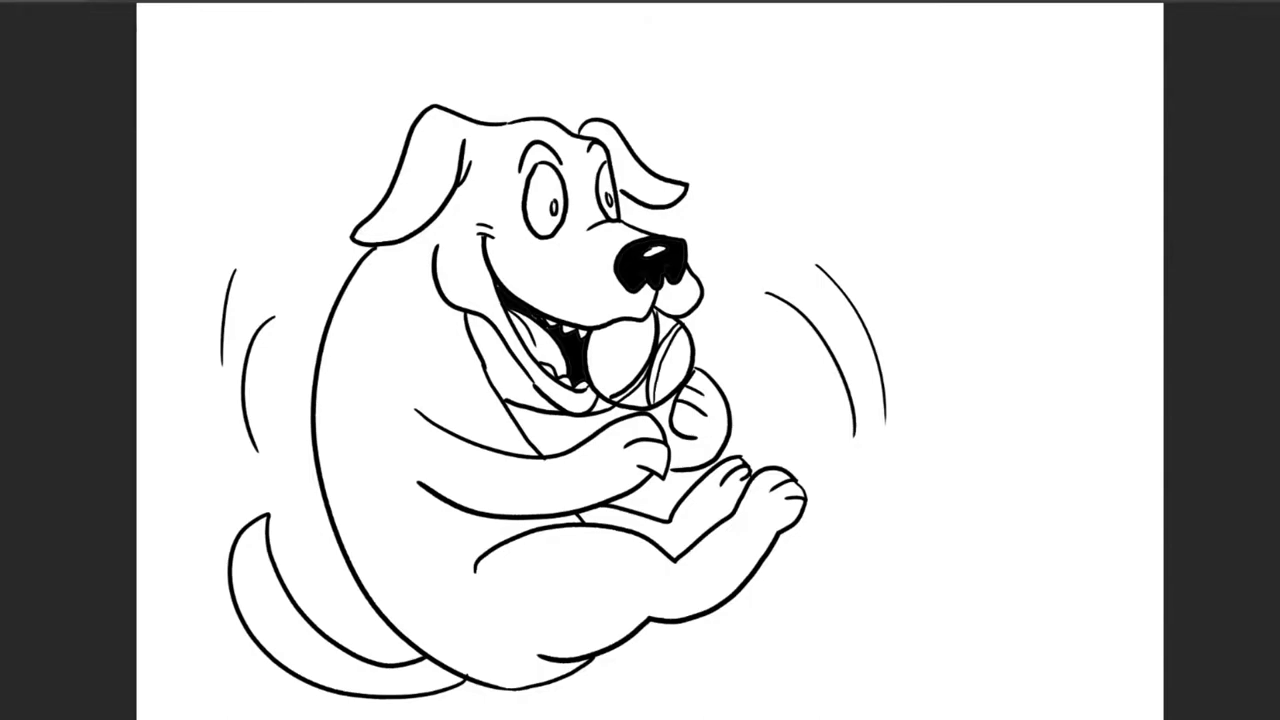
pyautogui.press('F7')
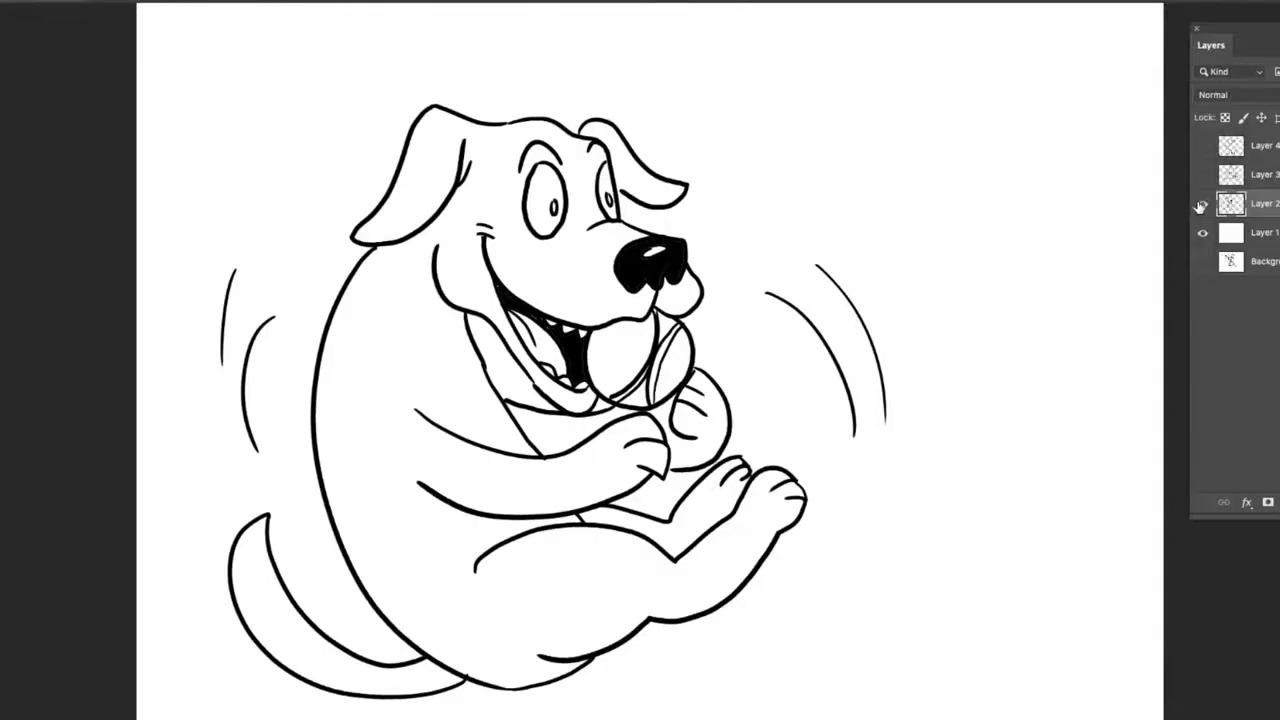
pyautogui.click(1203, 204)
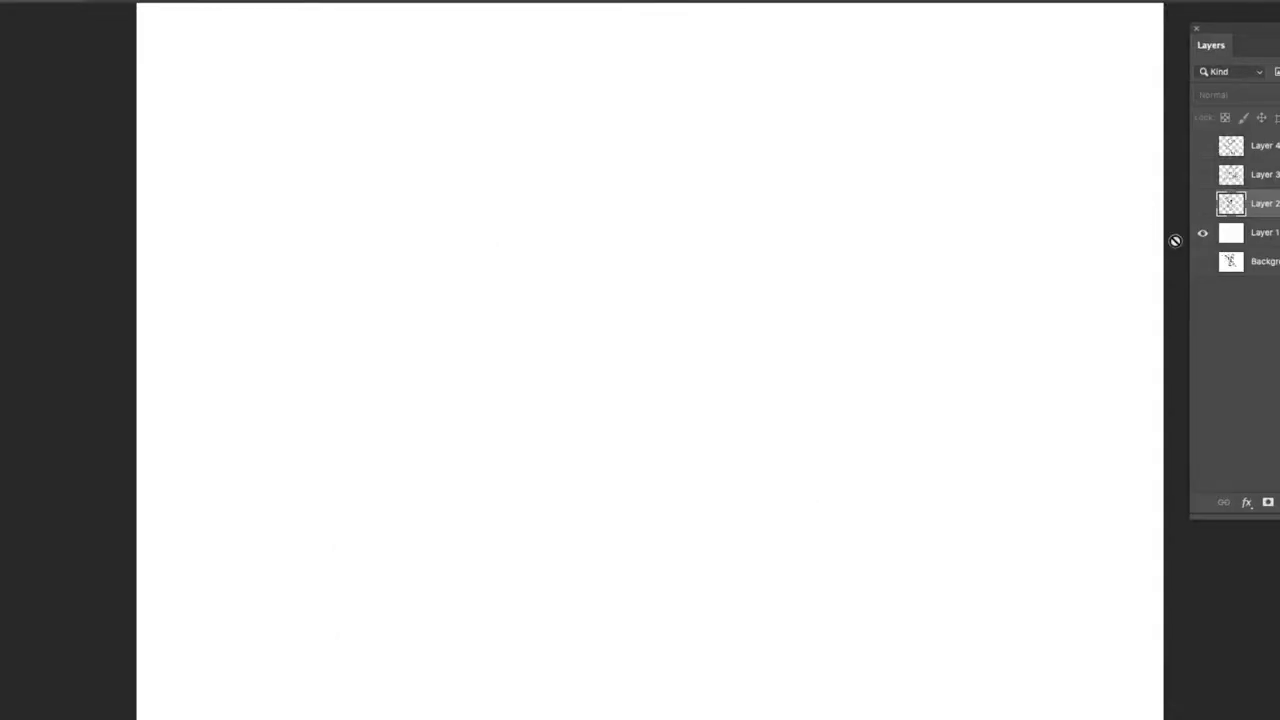
pyautogui.click(1250, 237)
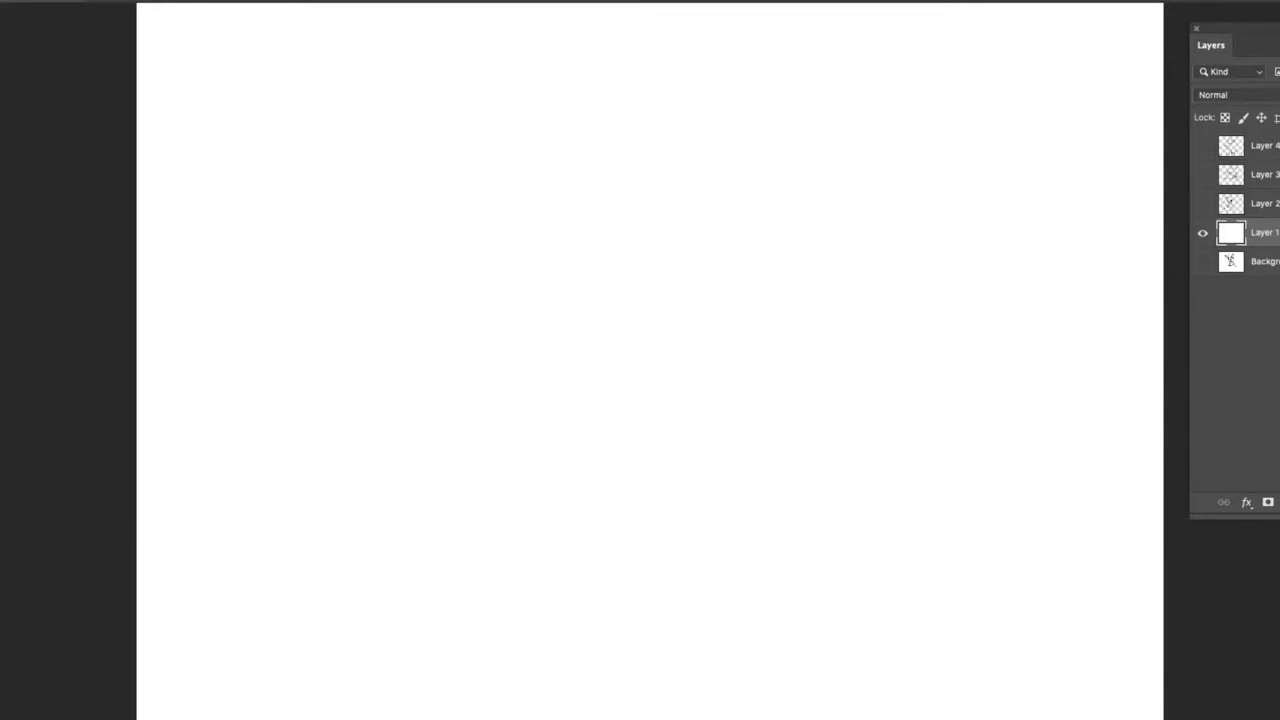
pyautogui.press('Tab')
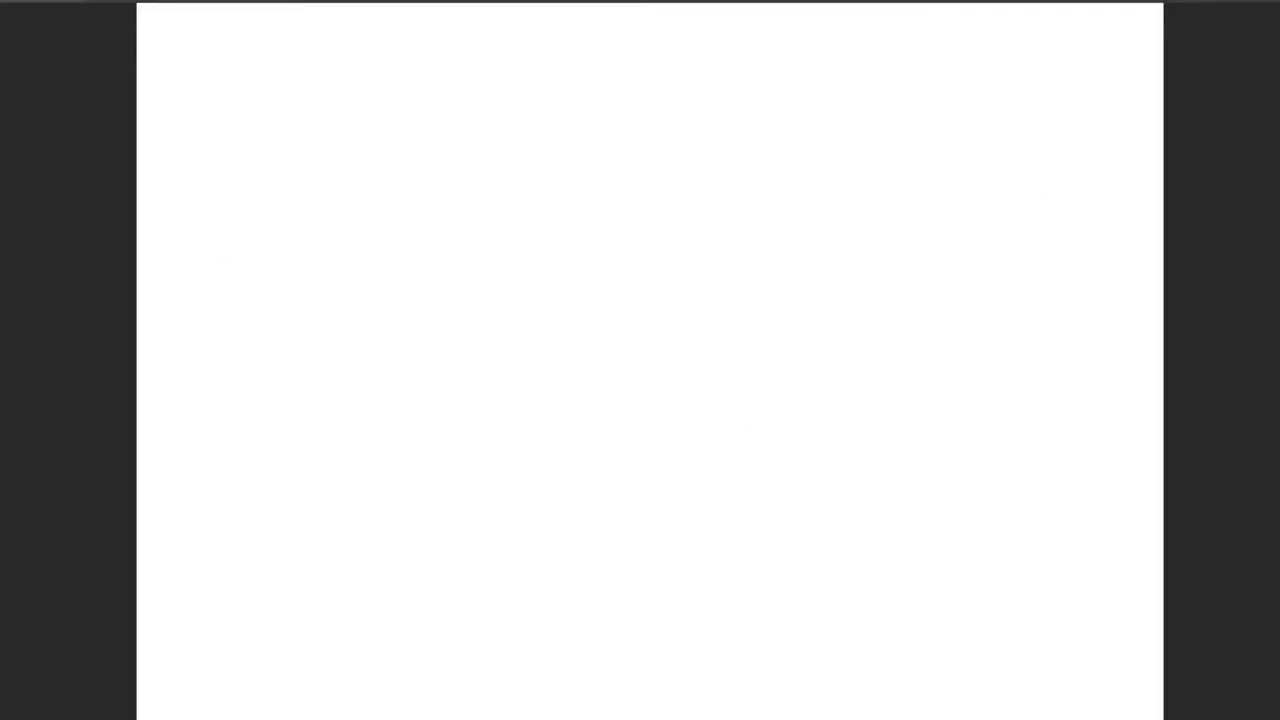
pyautogui.press('F7')
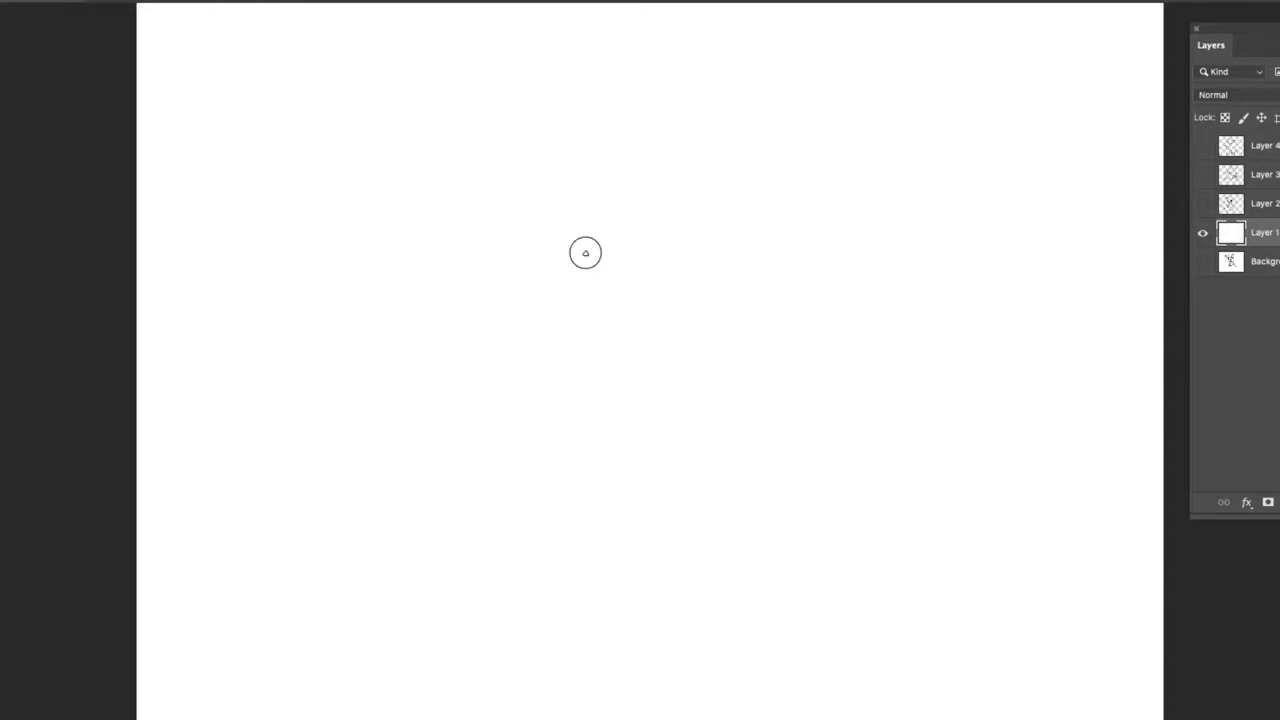
# Draw a pair of sunglasses with a diagonal reflection stripe on each lens, and fill the lenses black around the stripes.
pyautogui.moveTo(586, 252)
pyautogui.mouseDown()
pyautogui.moveTo(562, 310)
pyautogui.moveTo(541, 309)
pyautogui.moveTo(500, 242)
pyautogui.moveTo(671, 227)
pyautogui.moveTo(673, 290)
pyautogui.moveTo(626, 292)
pyautogui.moveTo(596, 253)
pyautogui.moveTo(551, 262)
pyautogui.moveTo(537, 300)
pyautogui.mouseUp()
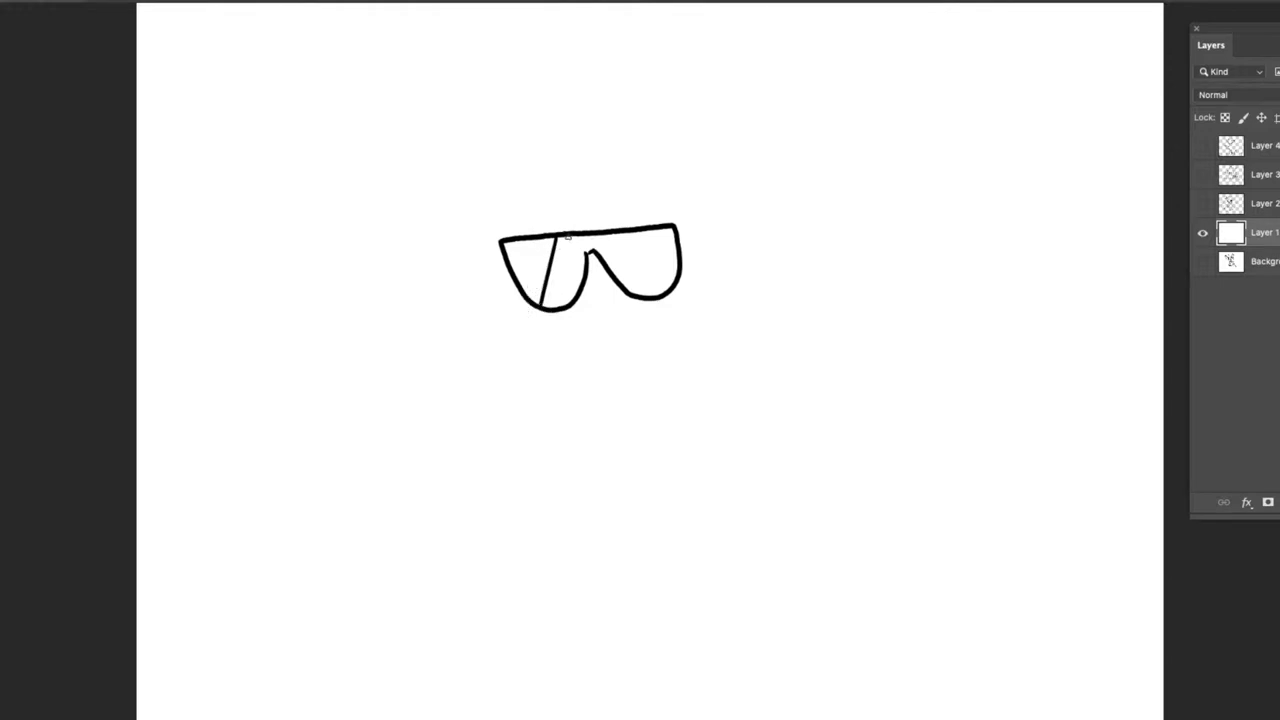
pyautogui.moveTo(568, 237); pyautogui.dragTo(551, 308)
pyautogui.moveTo(639, 229)
pyautogui.mouseDown()
pyautogui.moveTo(625, 297)
pyautogui.moveTo(650, 242)
pyautogui.moveTo(636, 292)
pyautogui.mouseUp()
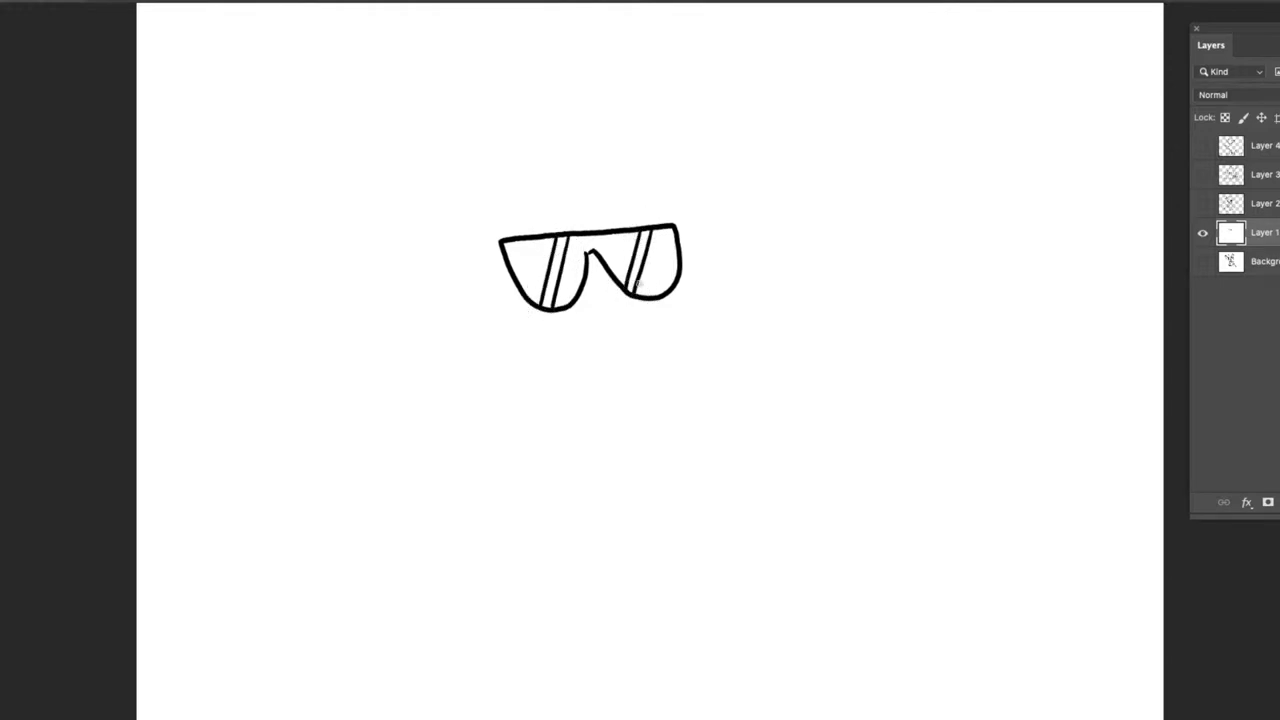
pyautogui.click(527, 268)
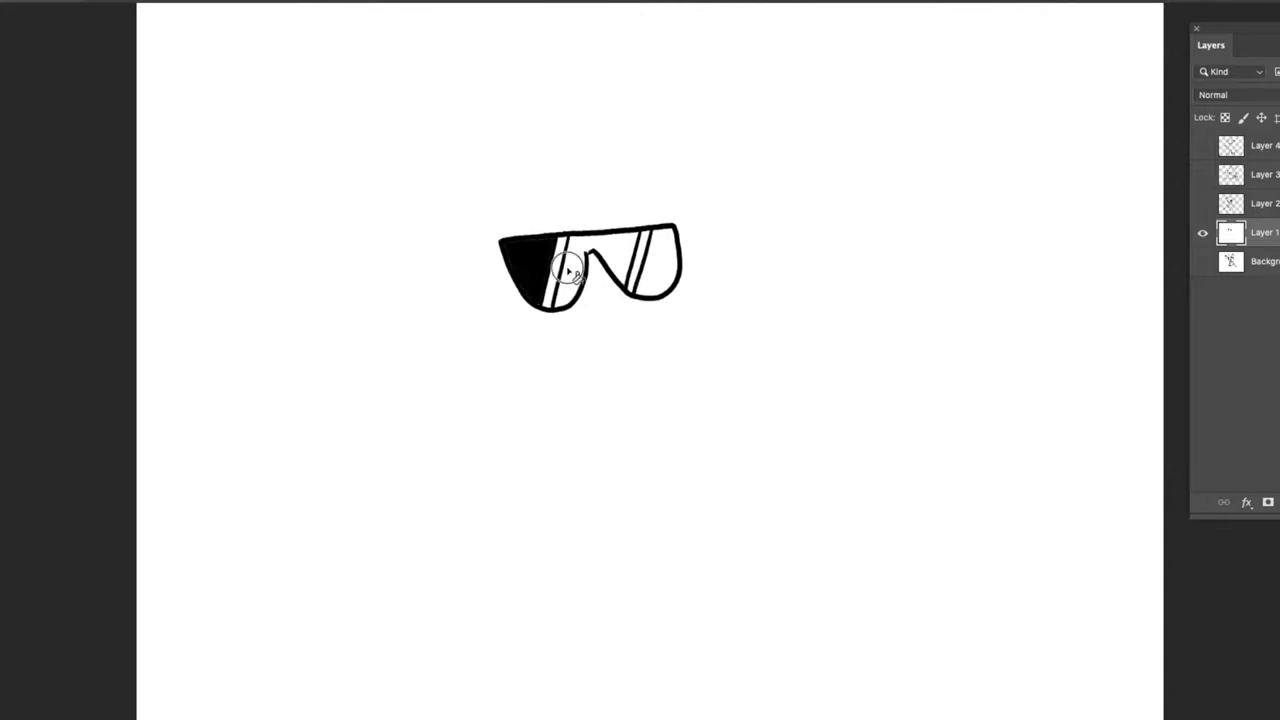
pyautogui.click(575, 270)
pyautogui.click(666, 271)
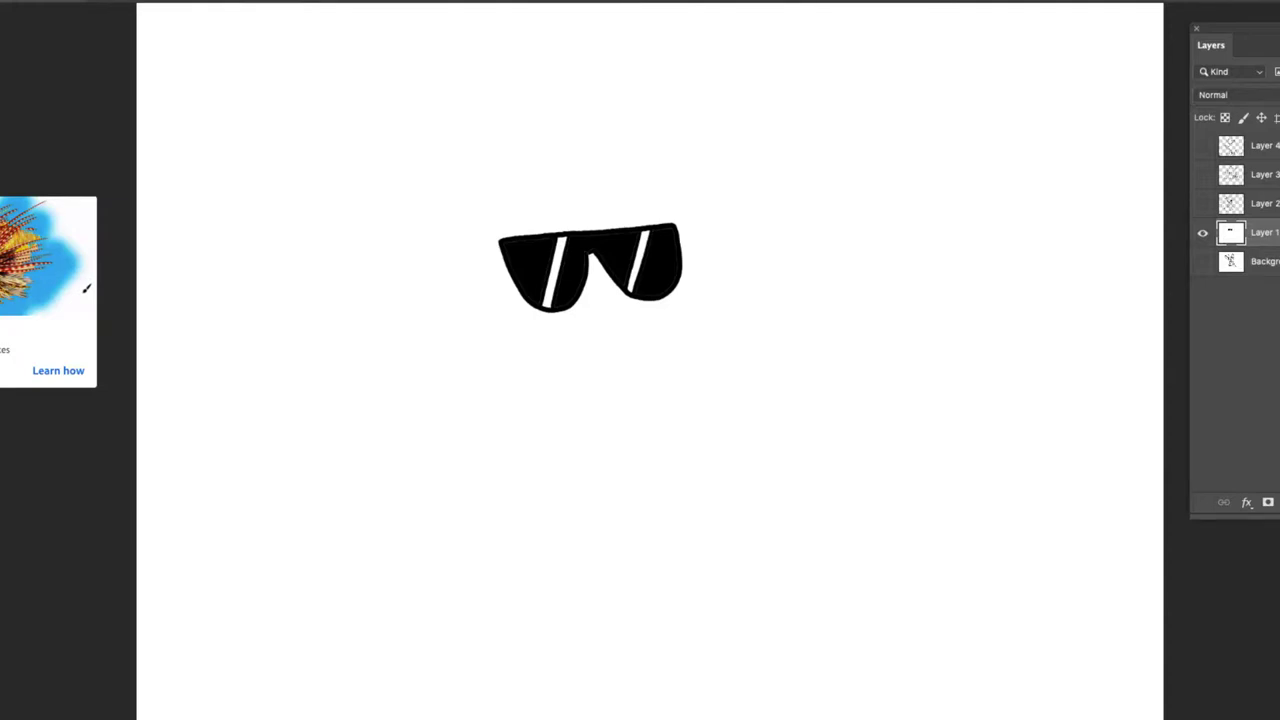
# Draw the bulldog's drooping muzzle, mouth and small nose below the sunglasses, and add a sunglasses arm filled black.
pyautogui.moveTo(572, 306)
pyautogui.mouseDown()
pyautogui.moveTo(646, 304)
pyautogui.moveTo(709, 351)
pyautogui.moveTo(691, 386)
pyautogui.moveTo(646, 374)
pyautogui.moveTo(612, 340)
pyautogui.moveTo(537, 346)
pyautogui.moveTo(580, 393)
pyautogui.mouseUp()
pyautogui.moveTo(537, 306)
pyautogui.mouseDown()
pyautogui.moveTo(496, 391)
pyautogui.moveTo(499, 415)
pyautogui.moveTo(535, 415)
pyautogui.moveTo(568, 389)
pyautogui.mouseUp()
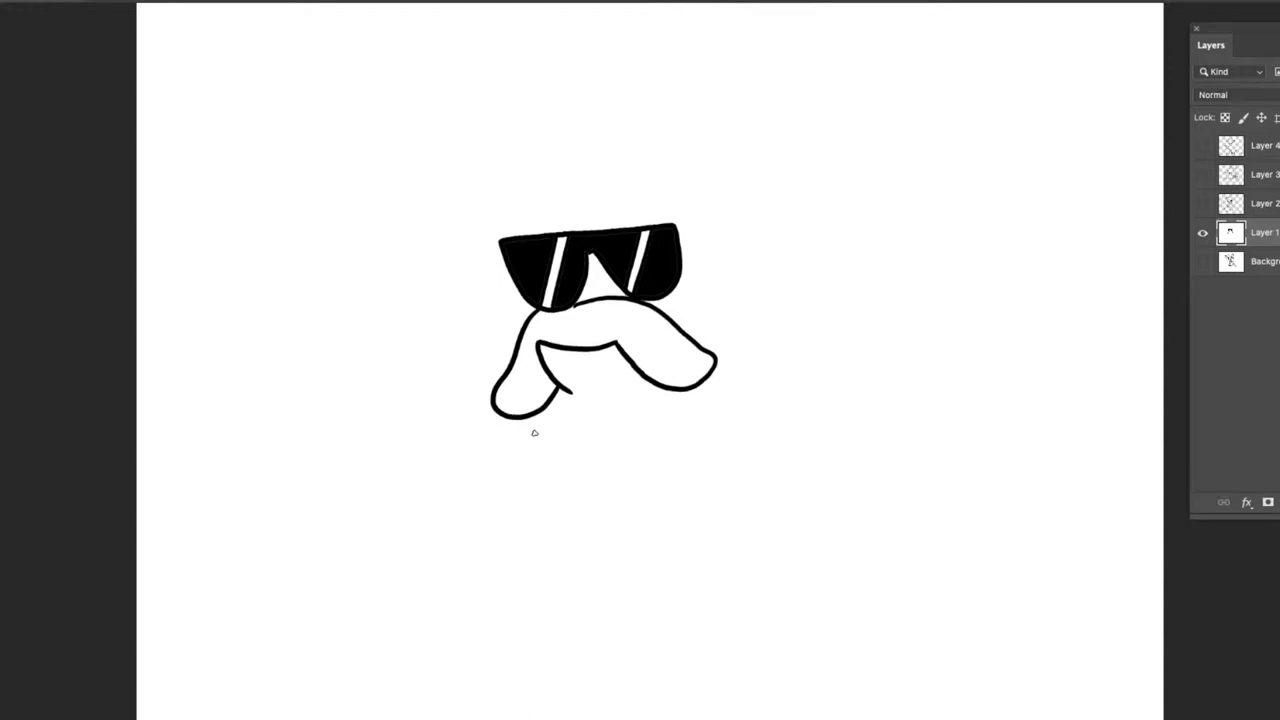
pyautogui.moveTo(586, 320)
pyautogui.mouseDown()
pyautogui.moveTo(600, 312)
pyautogui.moveTo(591, 328)
pyautogui.moveTo(574, 320)
pyautogui.moveTo(600, 316)
pyautogui.moveTo(594, 344)
pyautogui.mouseUp()
pyautogui.moveTo(680, 243)
pyautogui.mouseDown()
pyautogui.moveTo(739, 229)
pyautogui.moveTo(736, 259)
pyautogui.moveTo(680, 244)
pyautogui.mouseUp()
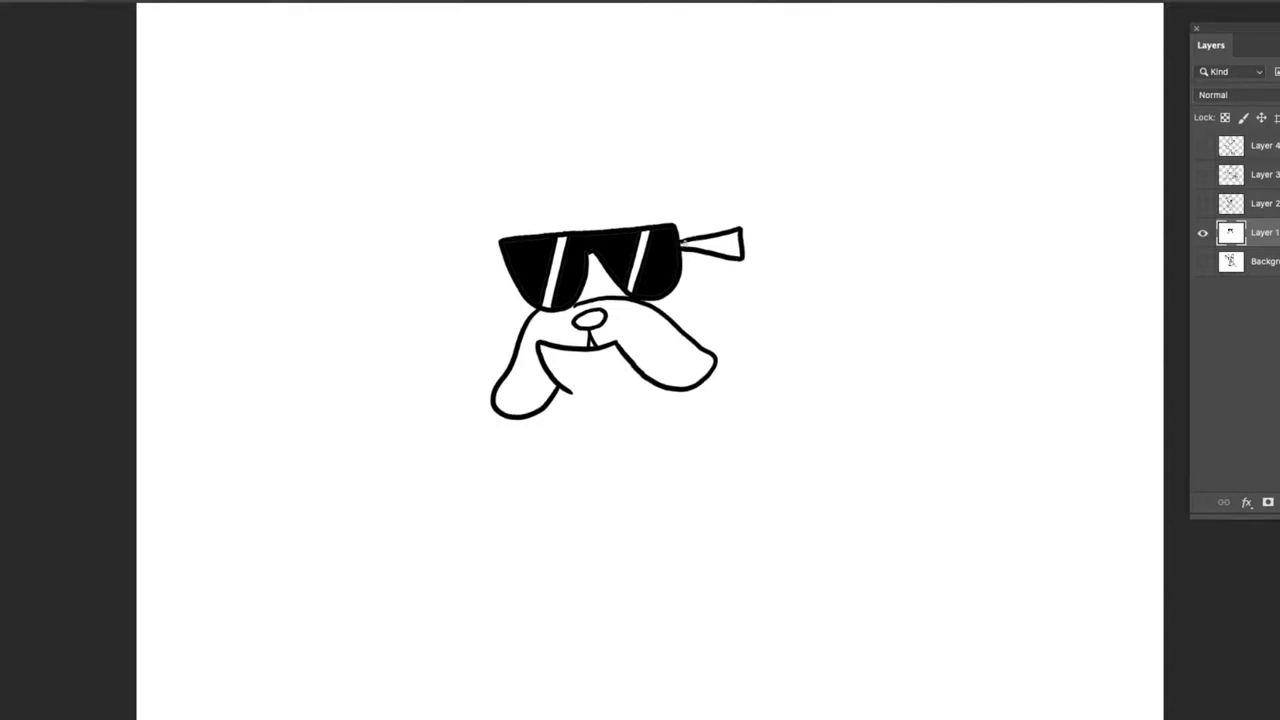
pyautogui.click(723, 250)
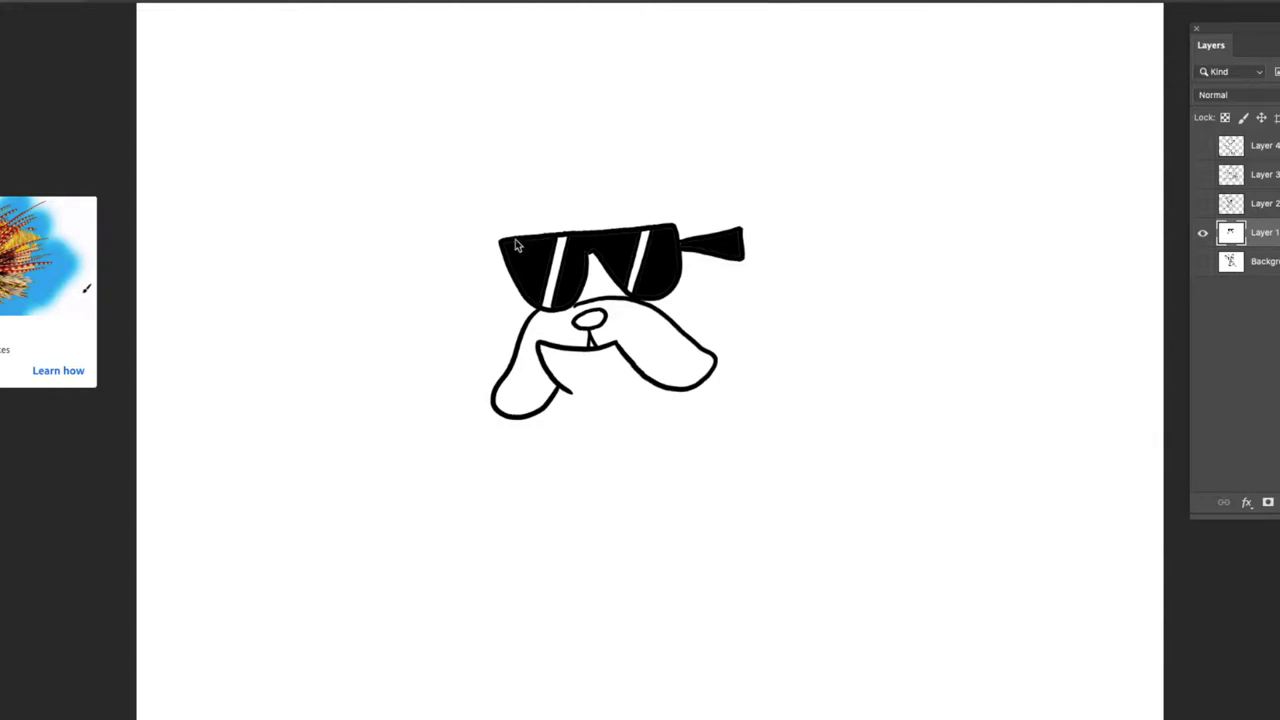
# Outline the top of the bulldog's head with two pointed ears and inner ear shapes, then add the cheek line and small teeth.
pyautogui.moveTo(536, 213)
pyautogui.mouseDown()
pyautogui.moveTo(682, 211)
pyautogui.moveTo(714, 138)
pyautogui.moveTo(729, 143)
pyautogui.moveTo(735, 188)
pyautogui.moveTo(737, 228)
pyautogui.mouseUp()
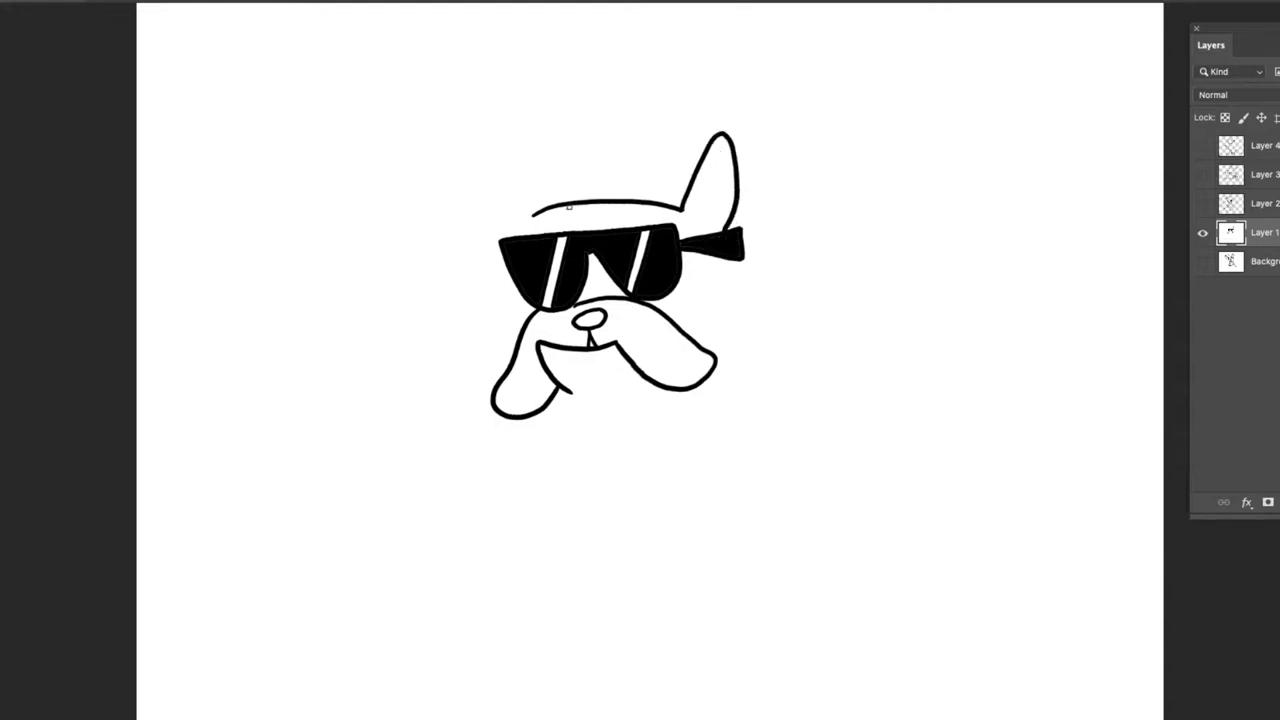
pyautogui.moveTo(534, 216); pyautogui.dragTo(507, 198)
pyautogui.moveTo(464, 200); pyautogui.dragTo(498, 242)
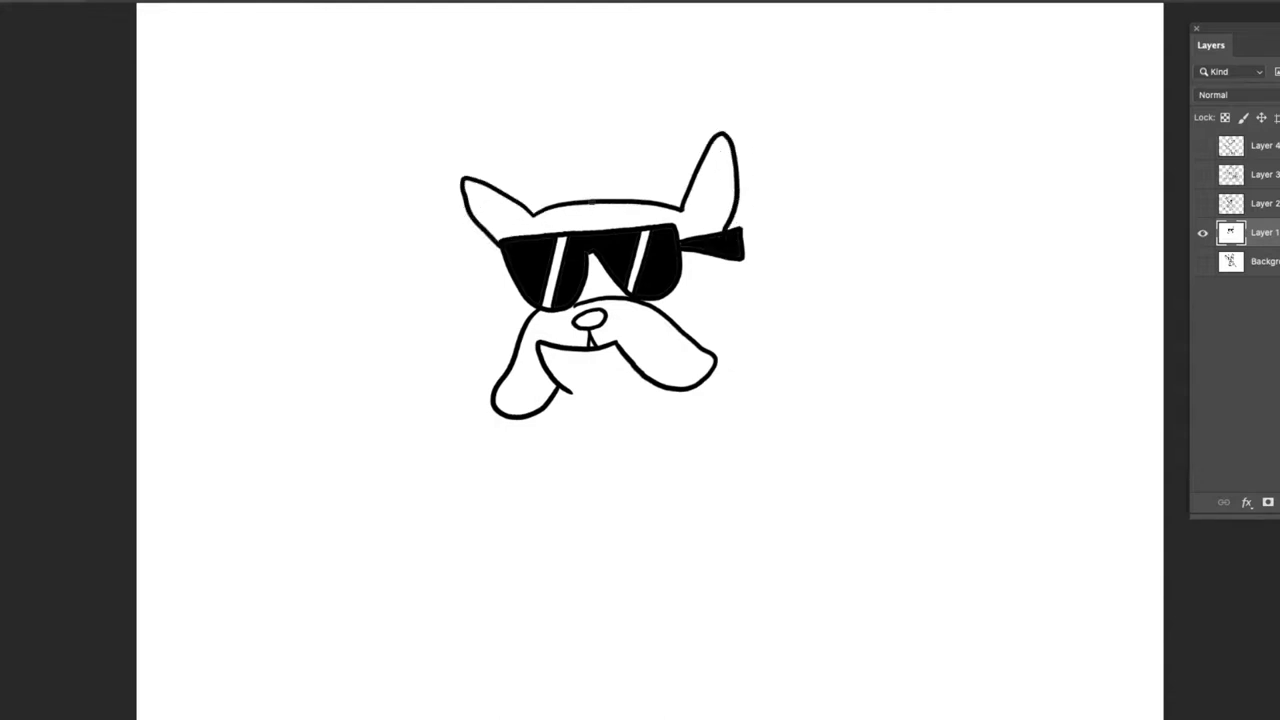
pyautogui.moveTo(693, 212)
pyautogui.mouseDown()
pyautogui.moveTo(712, 155)
pyautogui.moveTo(723, 190)
pyautogui.moveTo(694, 214)
pyautogui.mouseUp()
pyautogui.moveTo(515, 218)
pyautogui.mouseDown()
pyautogui.moveTo(484, 200)
pyautogui.moveTo(505, 240)
pyautogui.mouseUp()
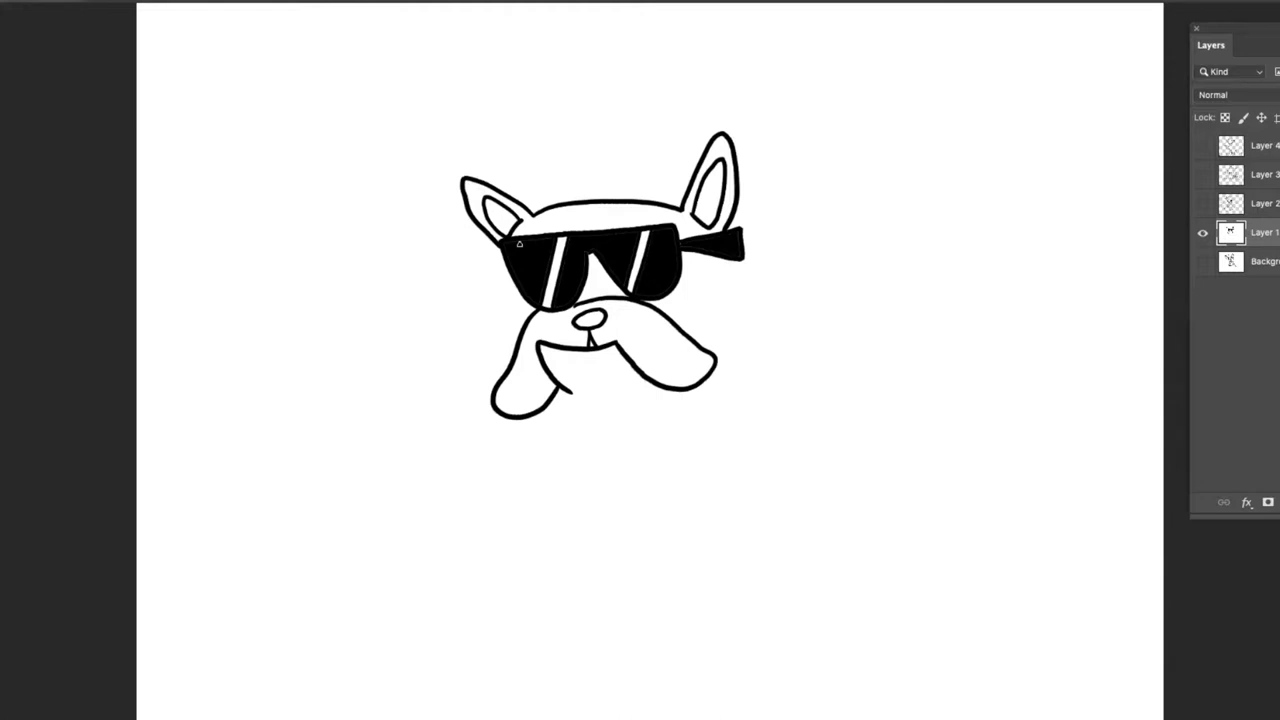
pyautogui.moveTo(508, 266); pyautogui.dragTo(514, 350)
pyautogui.moveTo(562, 348); pyautogui.dragTo(561, 347)
# Draw the bulldog's body with a rounded back, chest, belly, two short front legs and two hind legs.
pyautogui.moveTo(735, 262)
pyautogui.mouseDown()
pyautogui.moveTo(797, 263)
pyautogui.moveTo(850, 284)
pyautogui.moveTo(877, 351)
pyautogui.moveTo(872, 400)
pyautogui.mouseUp()
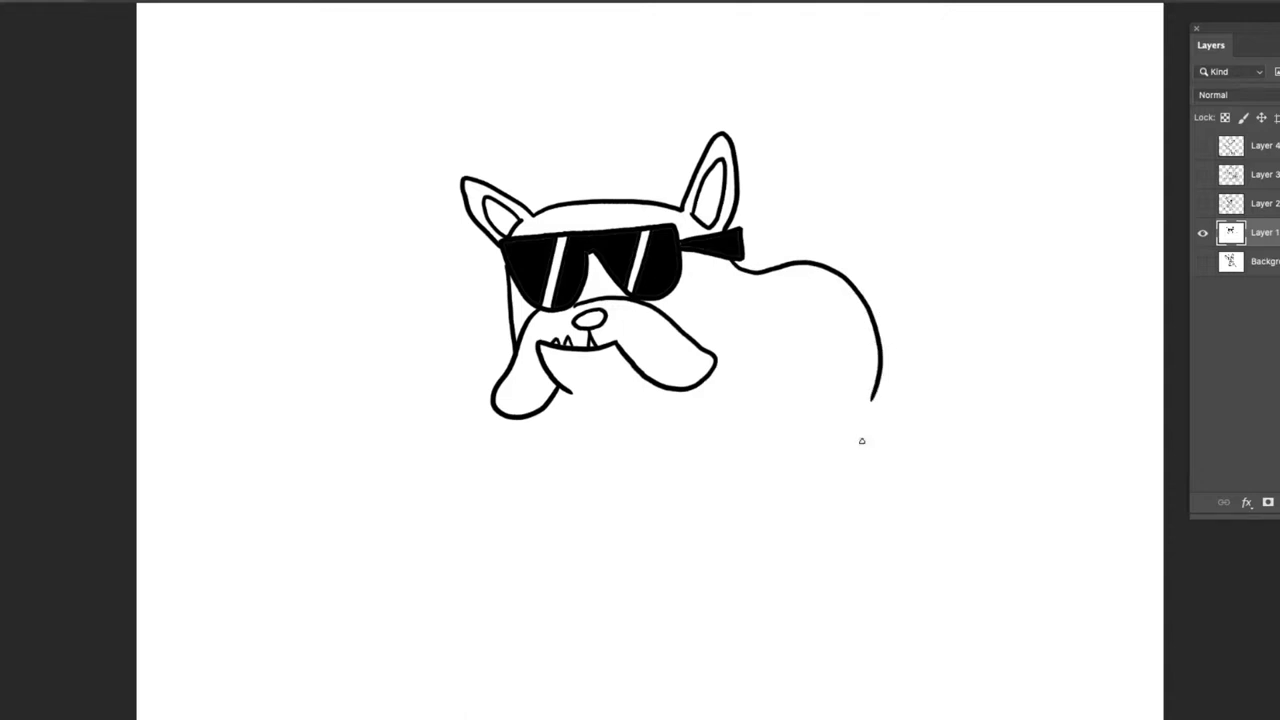
pyautogui.moveTo(871, 401)
pyautogui.mouseDown()
pyautogui.moveTo(870, 463)
pyautogui.moveTo(833, 481)
pyautogui.moveTo(816, 470)
pyautogui.moveTo(827, 436)
pyautogui.moveTo(797, 399)
pyautogui.mouseUp()
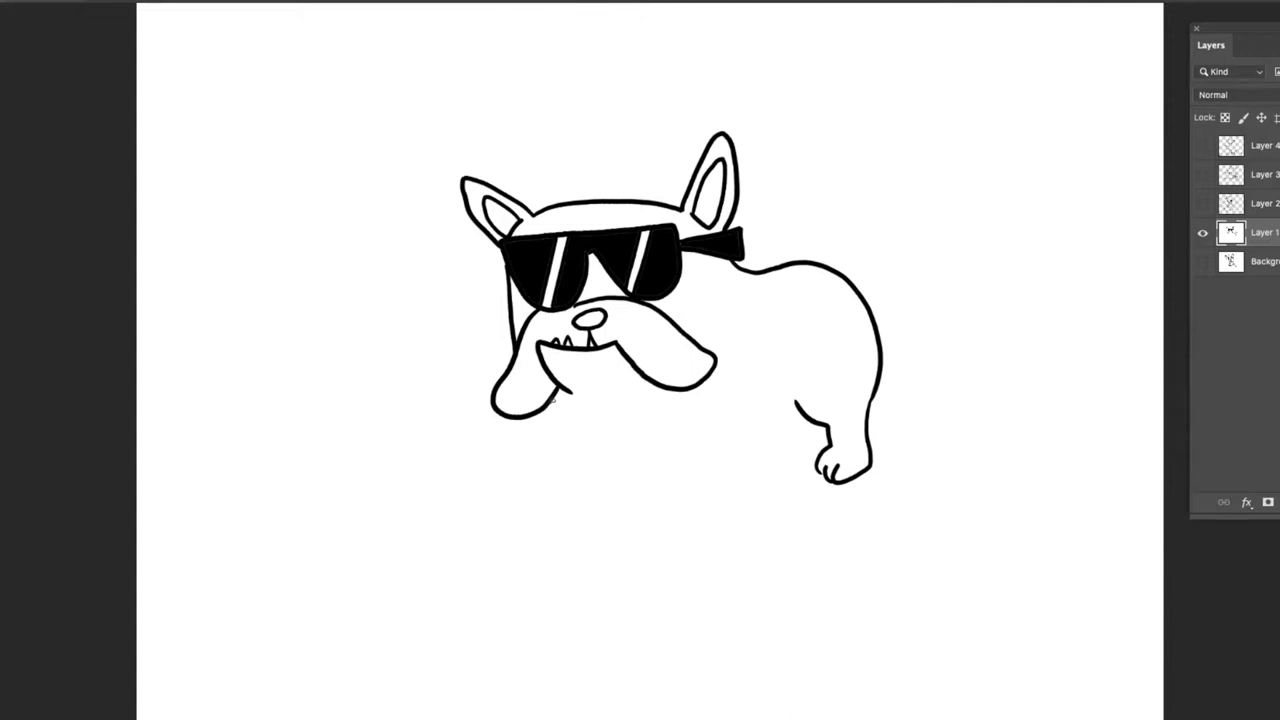
pyautogui.moveTo(670, 412)
pyautogui.mouseDown()
pyautogui.moveTo(665, 472)
pyautogui.moveTo(692, 489)
pyautogui.moveTo(660, 502)
pyautogui.moveTo(637, 432)
pyautogui.moveTo(595, 433)
pyautogui.moveTo(606, 490)
pyautogui.moveTo(574, 512)
pyautogui.moveTo(560, 498)
pyautogui.moveTo(581, 465)
pyautogui.moveTo(551, 403)
pyautogui.mouseUp()
pyautogui.moveTo(800, 418)
pyautogui.mouseDown()
pyautogui.moveTo(768, 439)
pyautogui.moveTo(668, 434)
pyautogui.mouseUp()
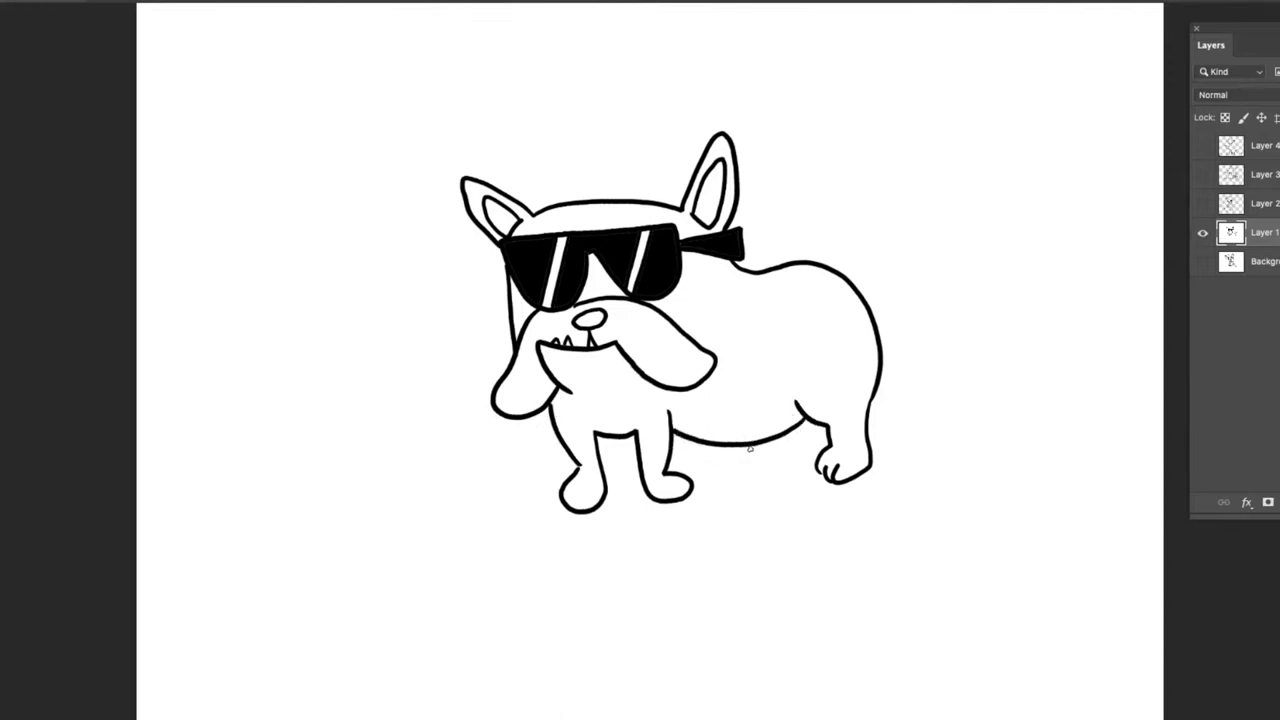
pyautogui.moveTo(752, 447)
pyautogui.mouseDown()
pyautogui.moveTo(746, 480)
pyautogui.moveTo(779, 477)
pyautogui.moveTo(788, 435)
pyautogui.mouseUp()
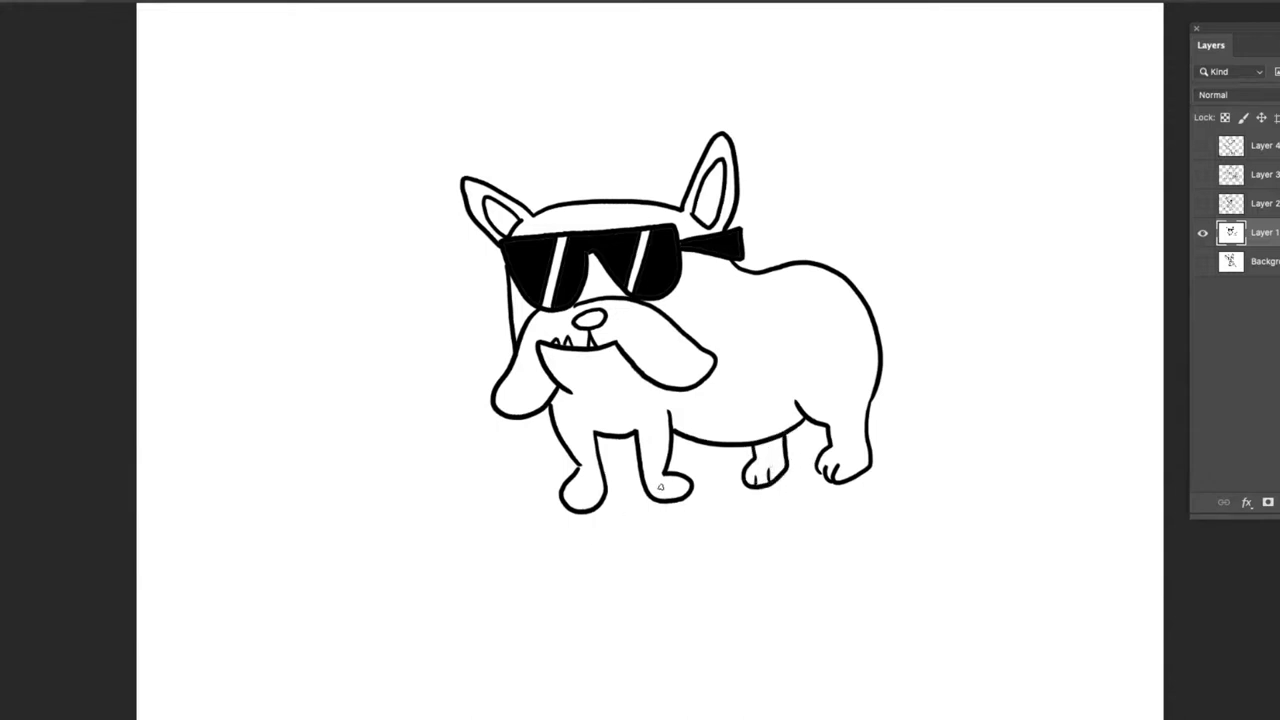
# Add toe lines to the front paws, a chin crease and a stubby tail, and darken the nose around a highlight.
pyautogui.moveTo(677, 485); pyautogui.dragTo(671, 504)
pyautogui.moveTo(583, 499); pyautogui.dragTo(585, 512)
pyautogui.moveTo(580, 364); pyautogui.dragTo(607, 361)
pyautogui.moveTo(864, 297); pyautogui.dragTo(878, 314)
pyautogui.moveTo(596, 315); pyautogui.dragTo(586, 318)
# Draw a ball with two curved seams in front of the bulldog, and add eyebrows above the sunglasses.
pyautogui.moveTo(366, 371)
pyautogui.mouseDown()
pyautogui.moveTo(425, 404)
pyautogui.moveTo(438, 447)
pyautogui.moveTo(414, 492)
pyautogui.moveTo(359, 498)
pyautogui.moveTo(322, 451)
pyautogui.moveTo(325, 407)
pyautogui.moveTo(350, 380)
pyautogui.moveTo(378, 375)
pyautogui.moveTo(397, 416)
pyautogui.moveTo(374, 466)
pyautogui.moveTo(340, 482)
pyautogui.mouseUp()
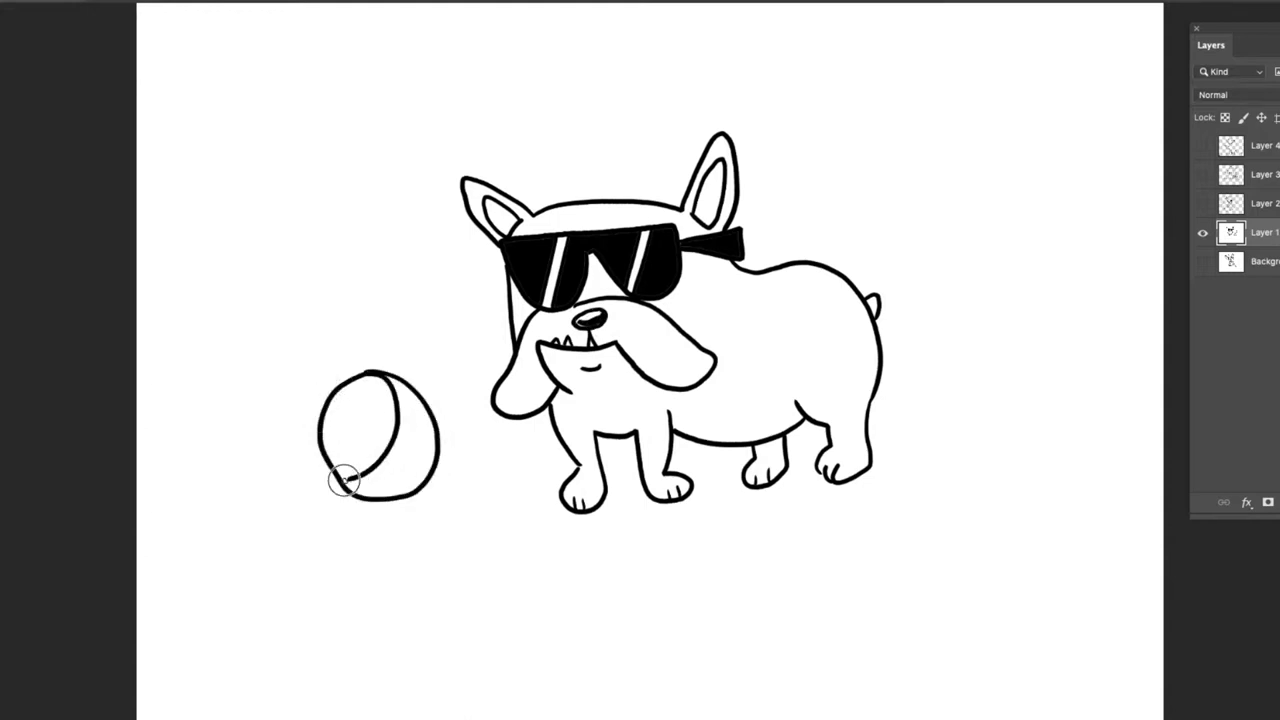
pyautogui.moveTo(430, 409); pyautogui.dragTo(376, 499)
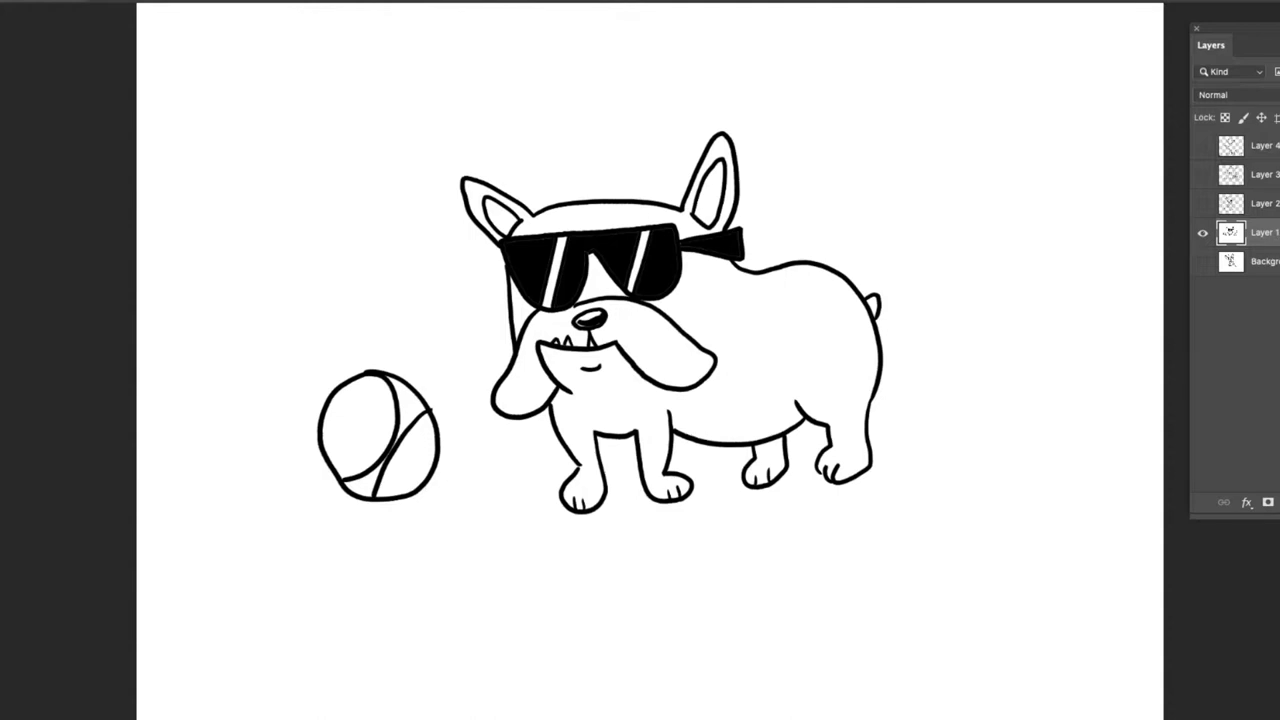
pyautogui.moveTo(643, 222); pyautogui.dragTo(611, 192)
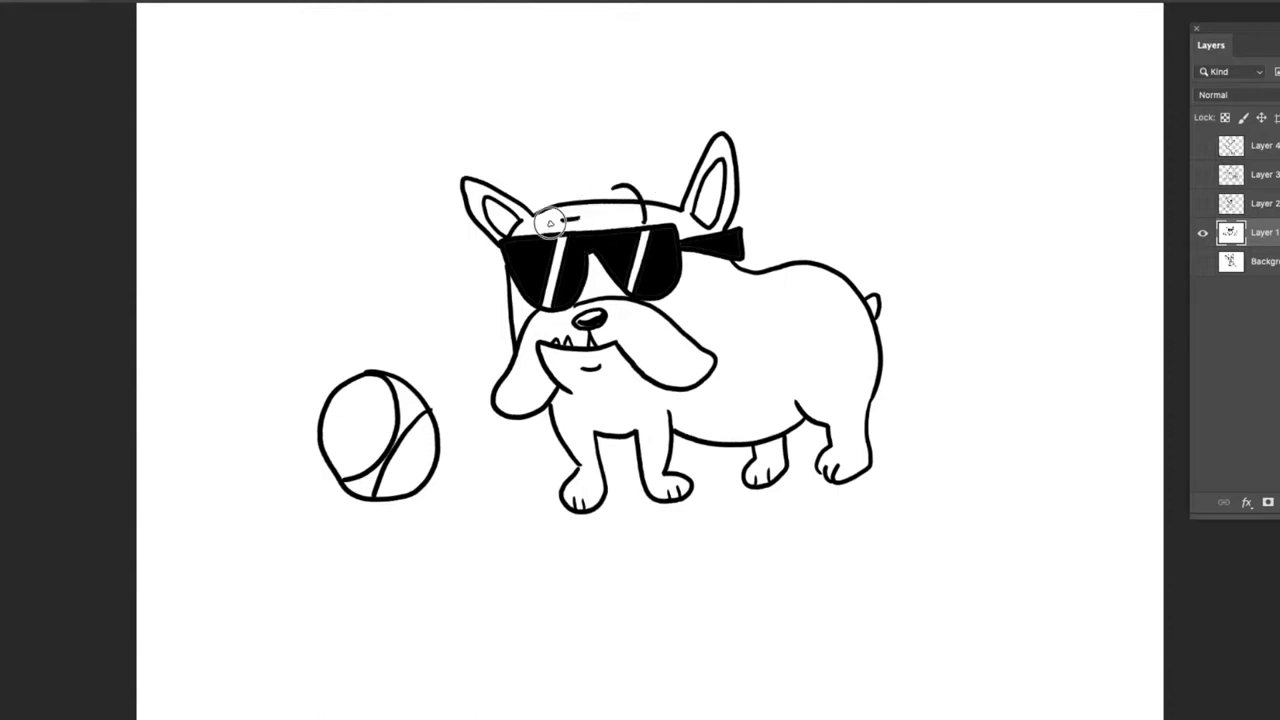
pyautogui.moveTo(549, 224); pyautogui.dragTo(540, 219)
# Create a new empty layer above Layer 1 and hide Layer 1 with the bulldog drawing.
pyautogui.hotkey('ctrl', 'shift', 'alt', 'n')
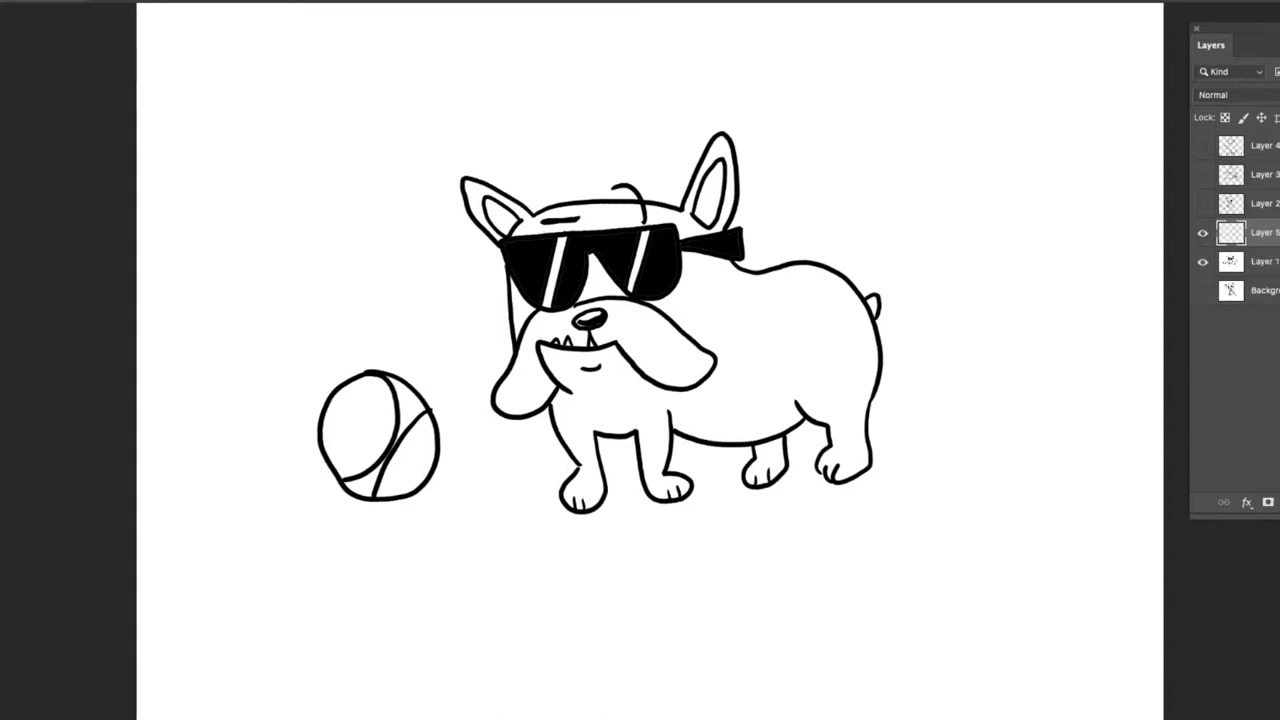
pyautogui.click(1203, 261)
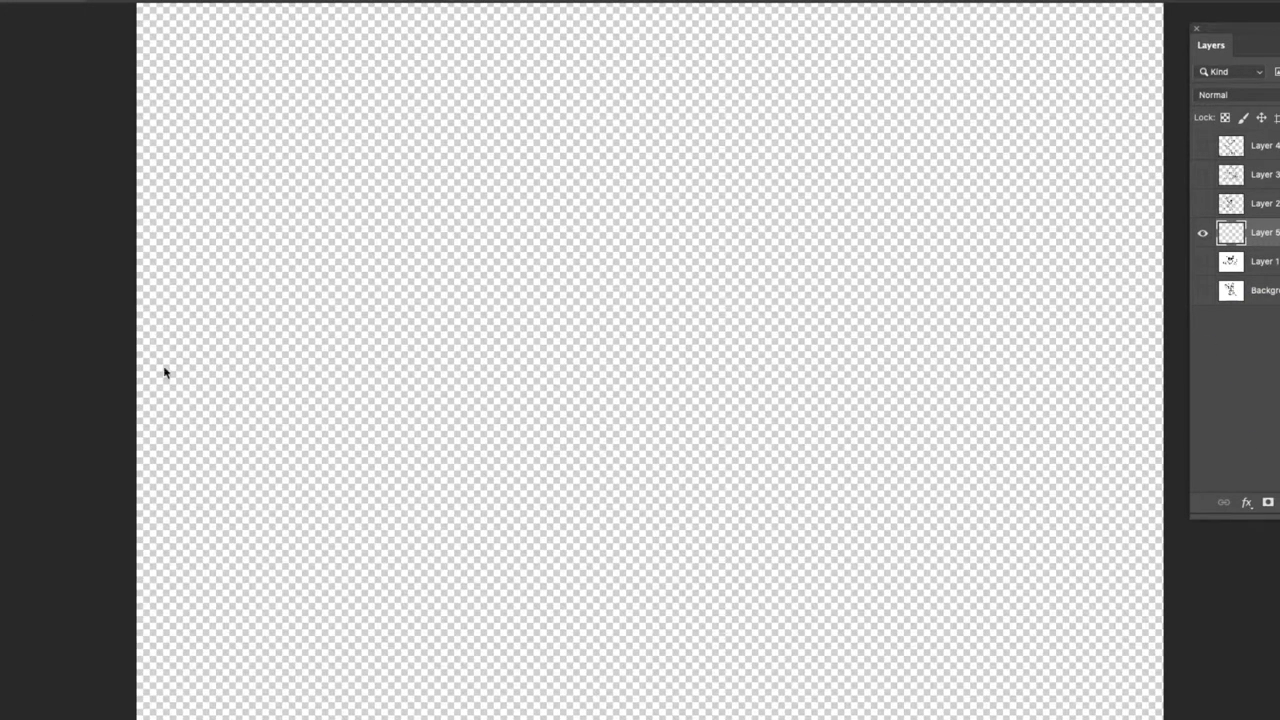
# Fill the new layer with white and draw a slanted oval dog nose, coloured black around a white highlight.
pyautogui.click(240, 408)
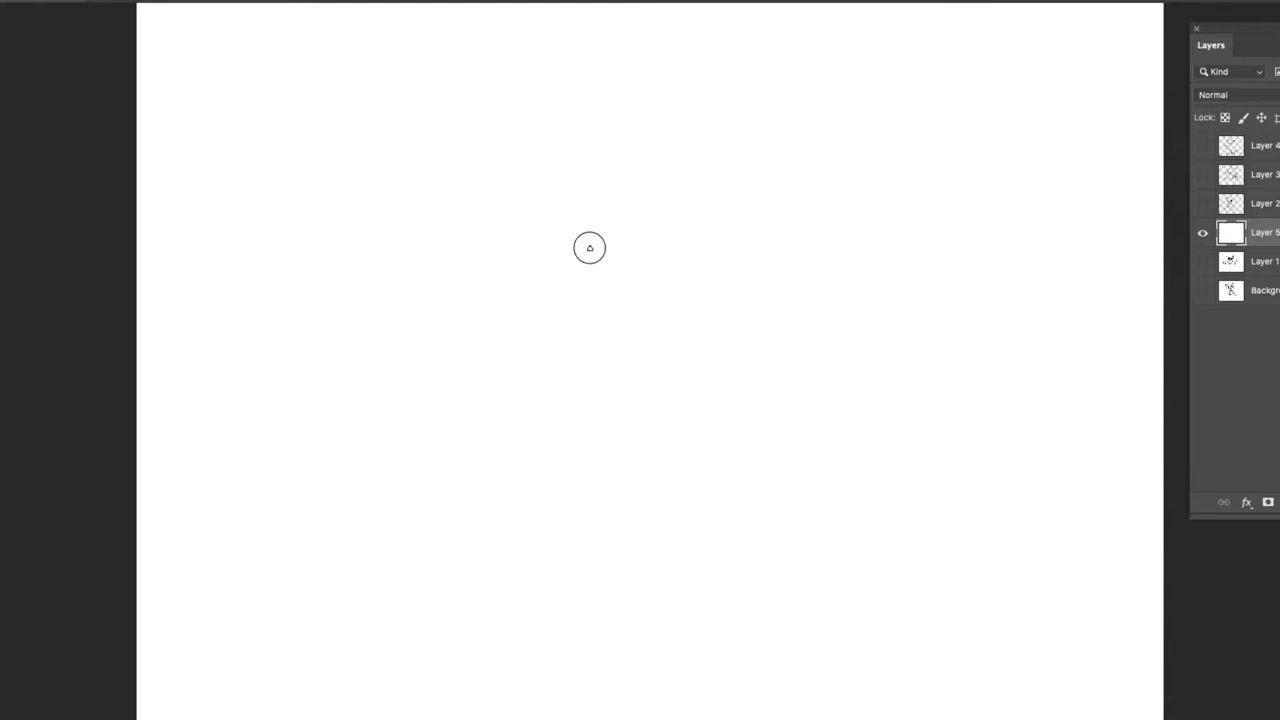
pyautogui.moveTo(589, 246)
pyautogui.mouseDown()
pyautogui.moveTo(619, 246)
pyautogui.moveTo(607, 271)
pyautogui.moveTo(583, 274)
pyautogui.moveTo(571, 260)
pyautogui.moveTo(590, 247)
pyautogui.moveTo(586, 274)
pyautogui.moveTo(594, 250)
pyautogui.mouseUp()
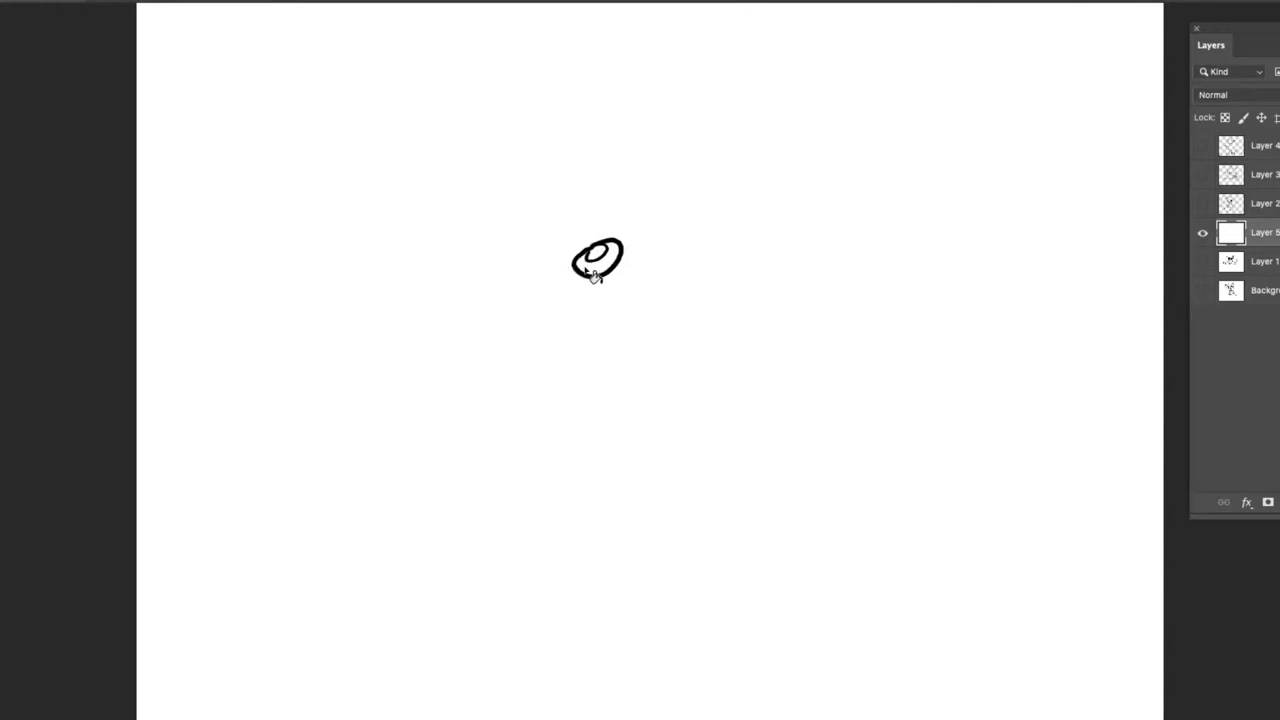
pyautogui.click(596, 271)
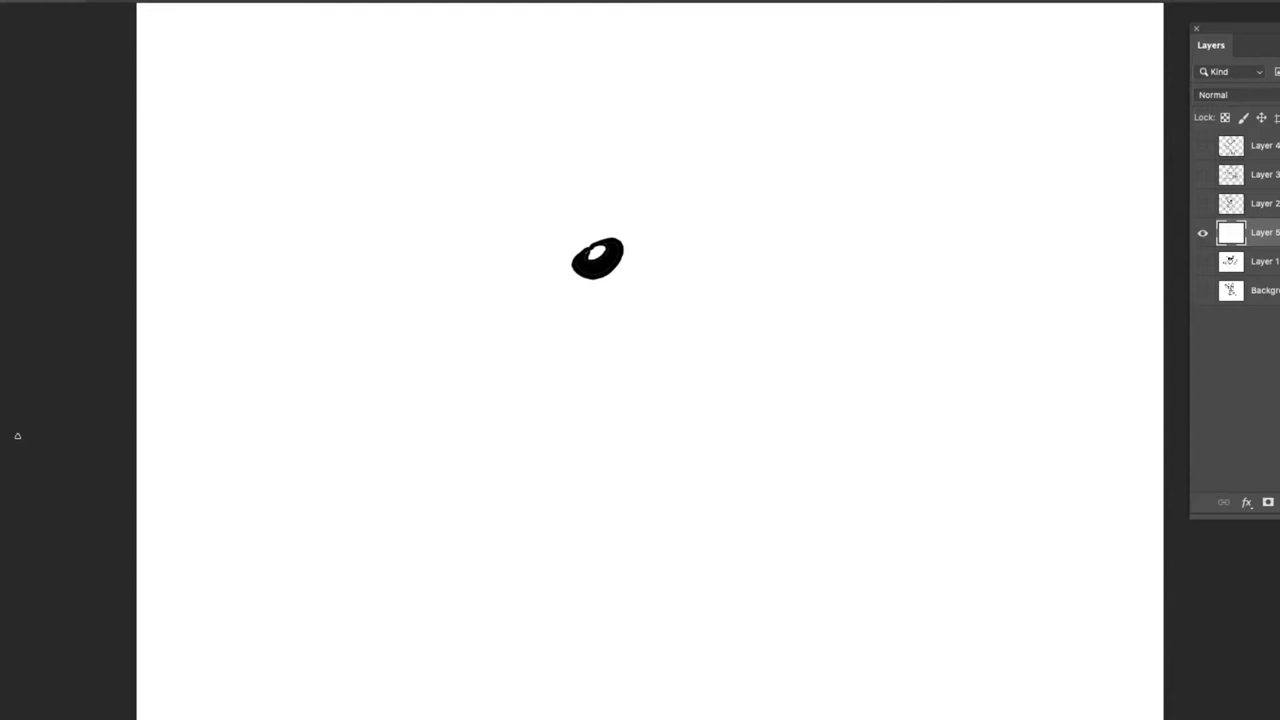
# Draw the muzzle around the nose with spiky fur above, two rounded jowls, a small mouth and a chin tuft.
pyautogui.moveTo(593, 217)
pyautogui.mouseDown()
pyautogui.moveTo(625, 200)
pyautogui.moveTo(609, 217)
pyautogui.moveTo(642, 221)
pyautogui.moveTo(618, 227)
pyautogui.moveTo(641, 235)
pyautogui.moveTo(577, 220)
pyautogui.moveTo(548, 283)
pyautogui.mouseUp()
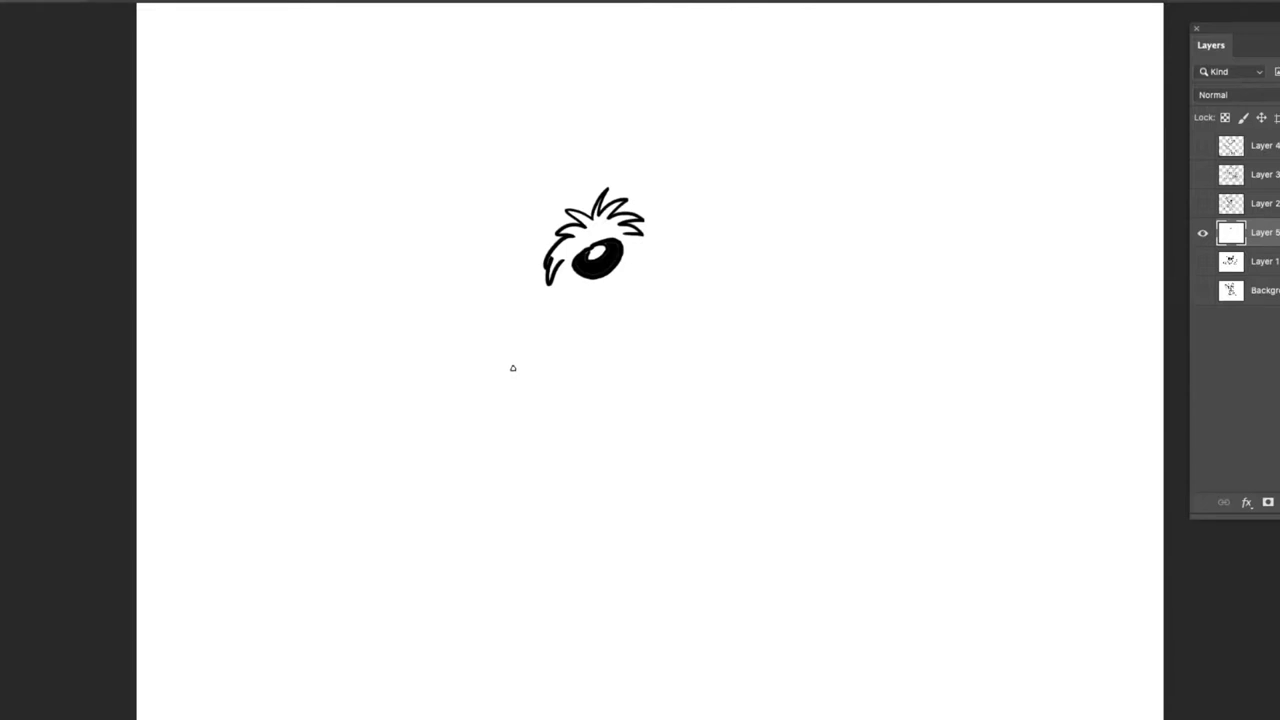
pyautogui.moveTo(625, 236)
pyautogui.mouseDown()
pyautogui.moveTo(650, 245)
pyautogui.moveTo(662, 272)
pyautogui.moveTo(618, 288)
pyautogui.moveTo(600, 277)
pyautogui.moveTo(589, 306)
pyautogui.moveTo(557, 294)
pyautogui.moveTo(548, 266)
pyautogui.mouseUp()
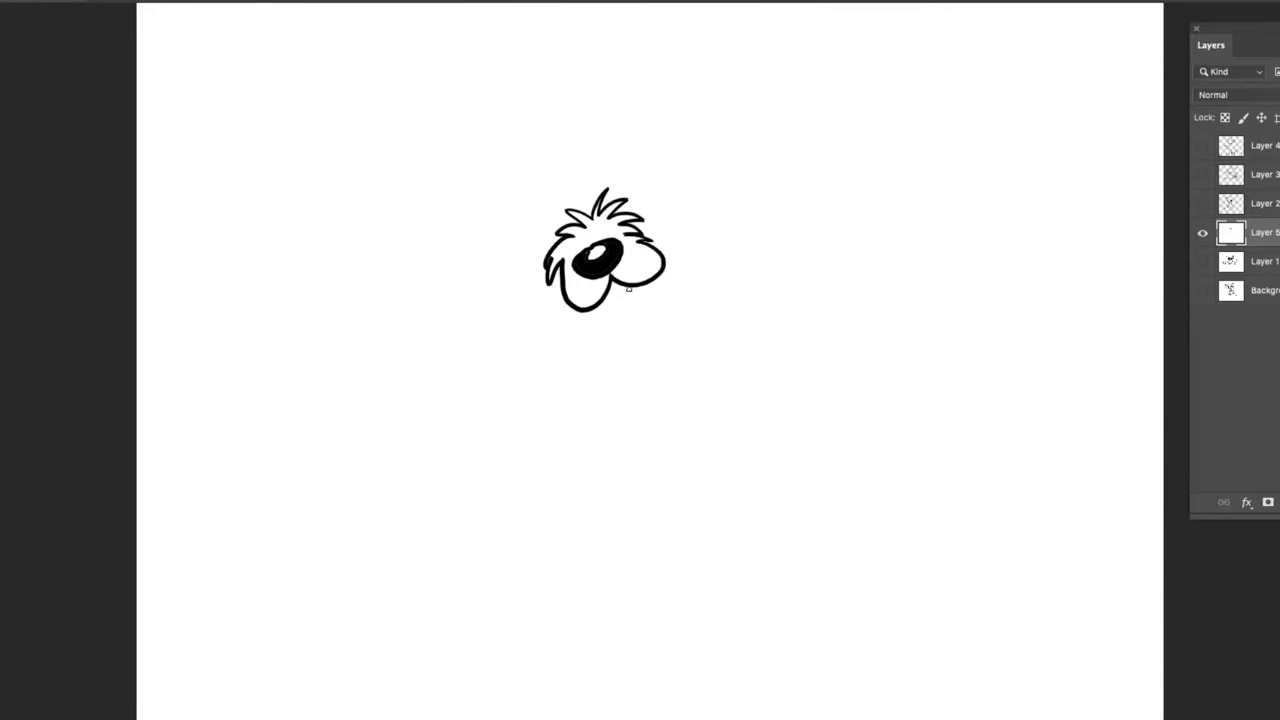
pyautogui.moveTo(629, 291)
pyautogui.mouseDown()
pyautogui.moveTo(610, 296)
pyautogui.moveTo(643, 303)
pyautogui.moveTo(626, 306)
pyautogui.mouseUp()
# Draw the snout bridge lines, shaggy eyebrows, two round eyes with pupils, and spiky hair on top of the head.
pyautogui.moveTo(598, 214); pyautogui.dragTo(566, 150)
pyautogui.moveTo(556, 216)
pyautogui.mouseDown()
pyautogui.moveTo(557, 173)
pyautogui.moveTo(589, 110)
pyautogui.moveTo(575, 122)
pyautogui.moveTo(612, 130)
pyautogui.moveTo(506, 164)
pyautogui.moveTo(509, 197)
pyautogui.moveTo(530, 170)
pyautogui.mouseUp()
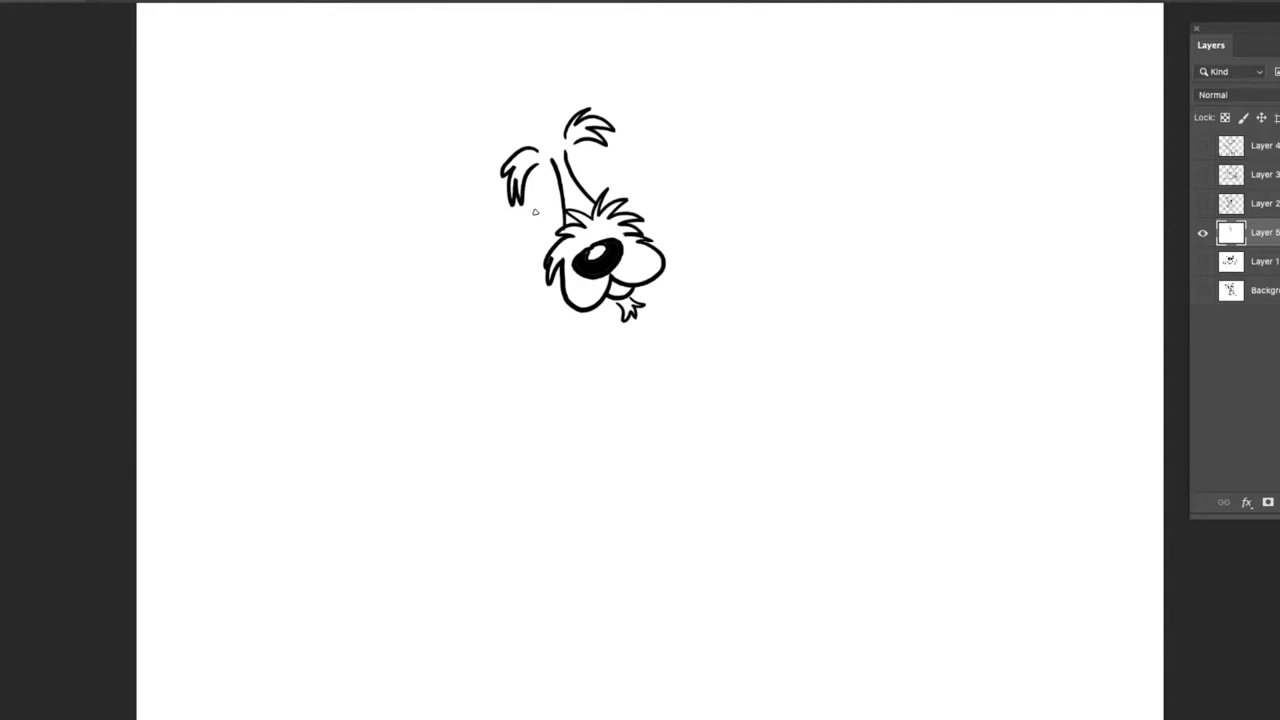
pyautogui.moveTo(587, 172)
pyautogui.mouseDown()
pyautogui.moveTo(578, 158)
pyautogui.moveTo(605, 160)
pyautogui.moveTo(602, 190)
pyautogui.moveTo(543, 177)
pyautogui.moveTo(539, 216)
pyautogui.moveTo(528, 182)
pyautogui.moveTo(560, 188)
pyautogui.moveTo(600, 164)
pyautogui.moveTo(592, 180)
pyautogui.moveTo(542, 186)
pyautogui.moveTo(555, 208)
pyautogui.mouseUp()
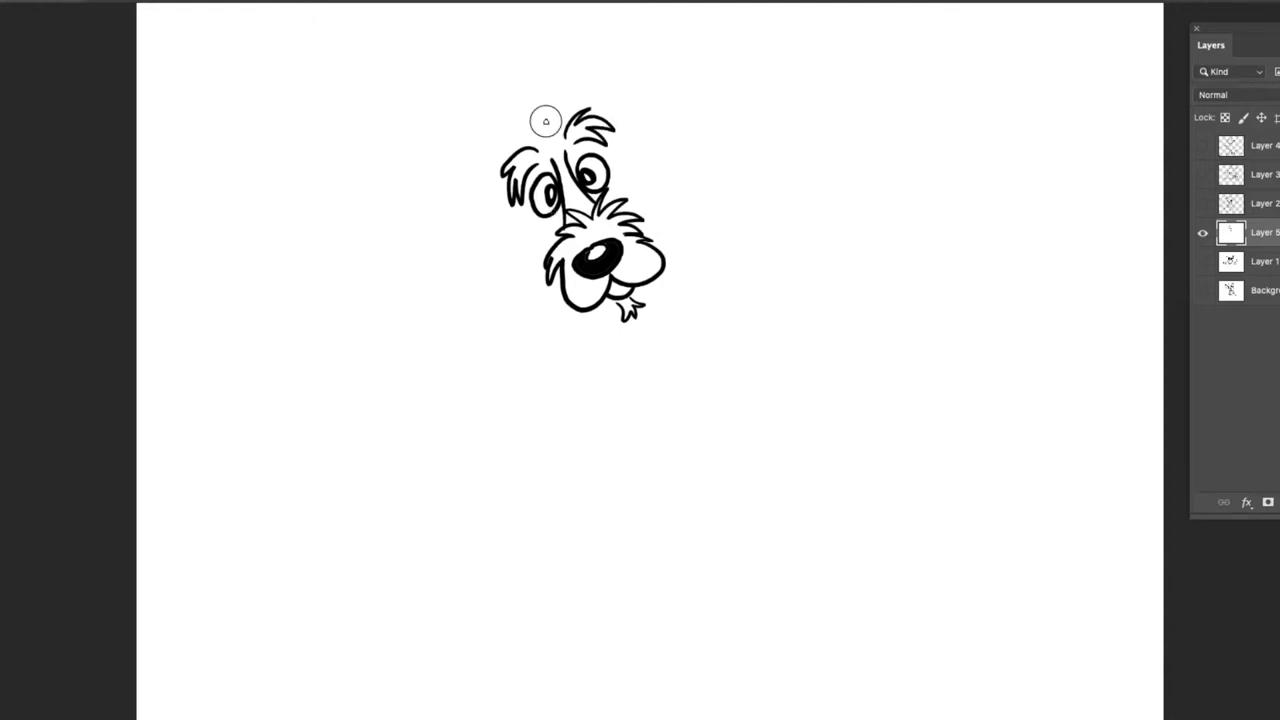
pyautogui.moveTo(546, 120)
pyautogui.mouseDown()
pyautogui.moveTo(576, 91)
pyautogui.moveTo(583, 101)
pyautogui.moveTo(497, 128)
pyautogui.moveTo(497, 172)
pyautogui.mouseUp()
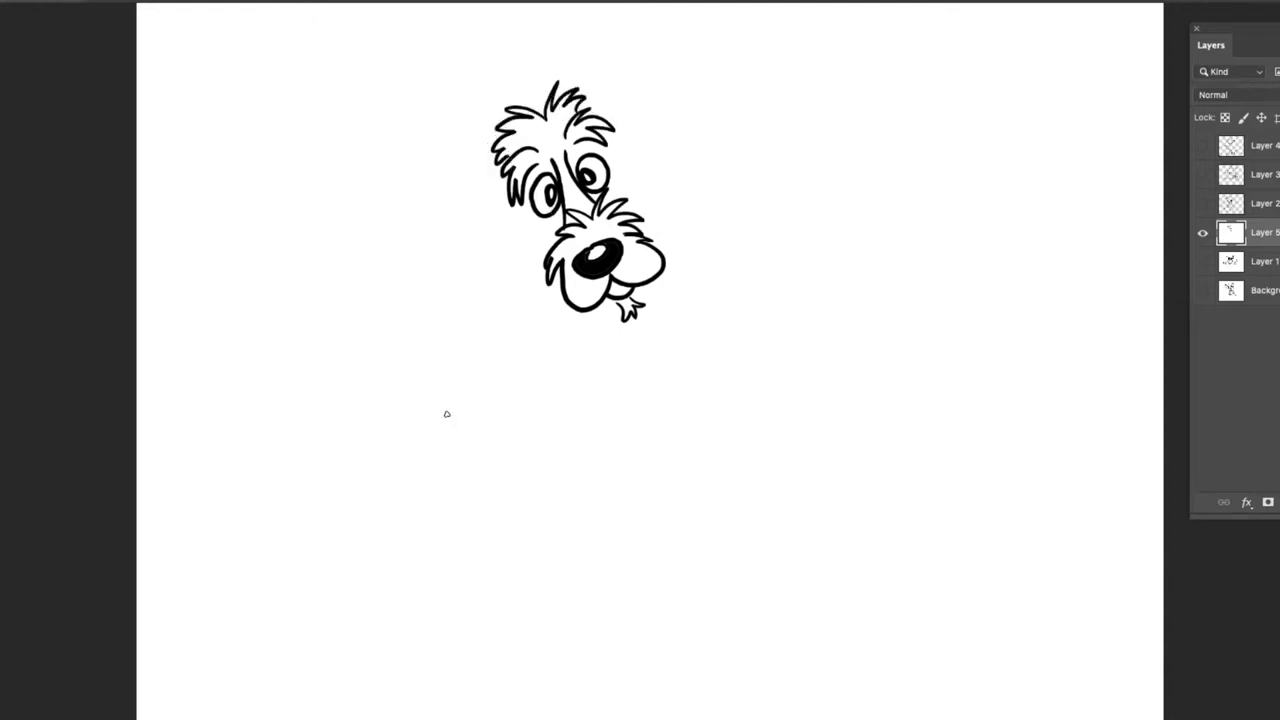
# Add two long floppy ears and jagged cheek fur down both sides of the dog's face.
pyautogui.moveTo(593, 117)
pyautogui.mouseDown()
pyautogui.moveTo(627, 77)
pyautogui.moveTo(701, 161)
pyautogui.moveTo(692, 174)
pyautogui.moveTo(614, 141)
pyautogui.mouseUp()
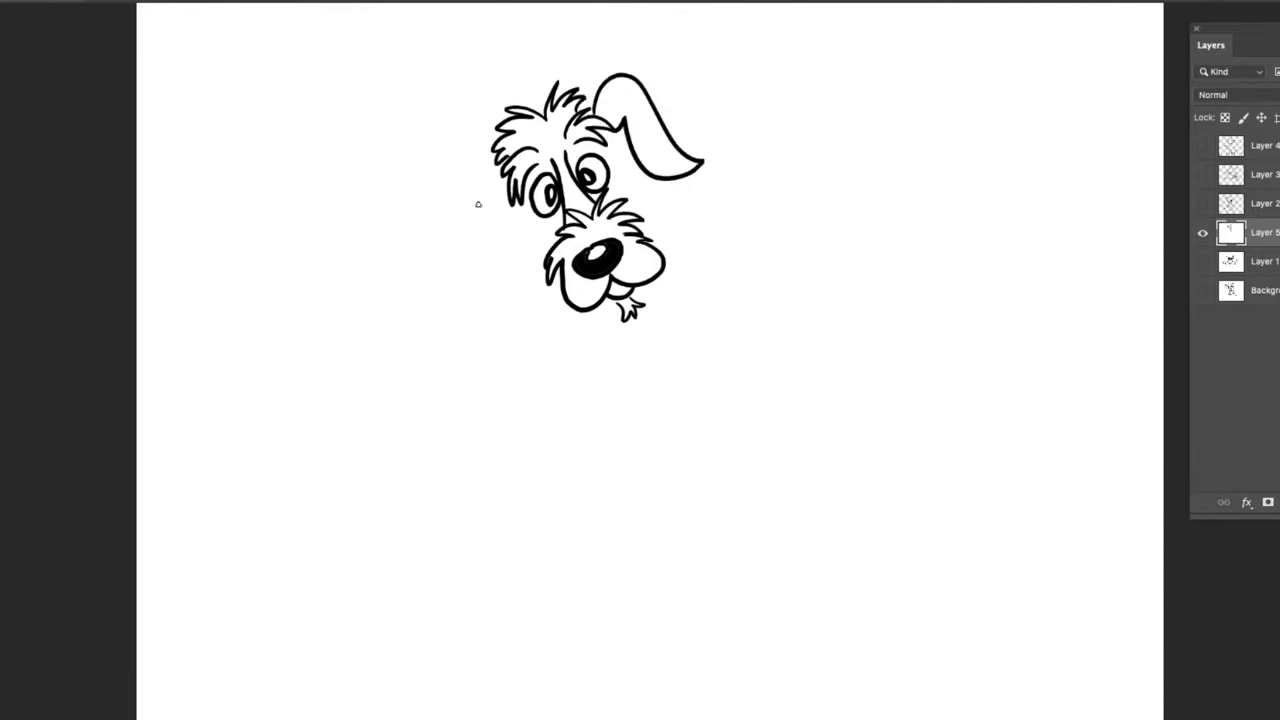
pyautogui.moveTo(496, 143)
pyautogui.mouseDown()
pyautogui.moveTo(452, 184)
pyautogui.moveTo(470, 258)
pyautogui.moveTo(503, 204)
pyautogui.moveTo(506, 170)
pyautogui.mouseUp()
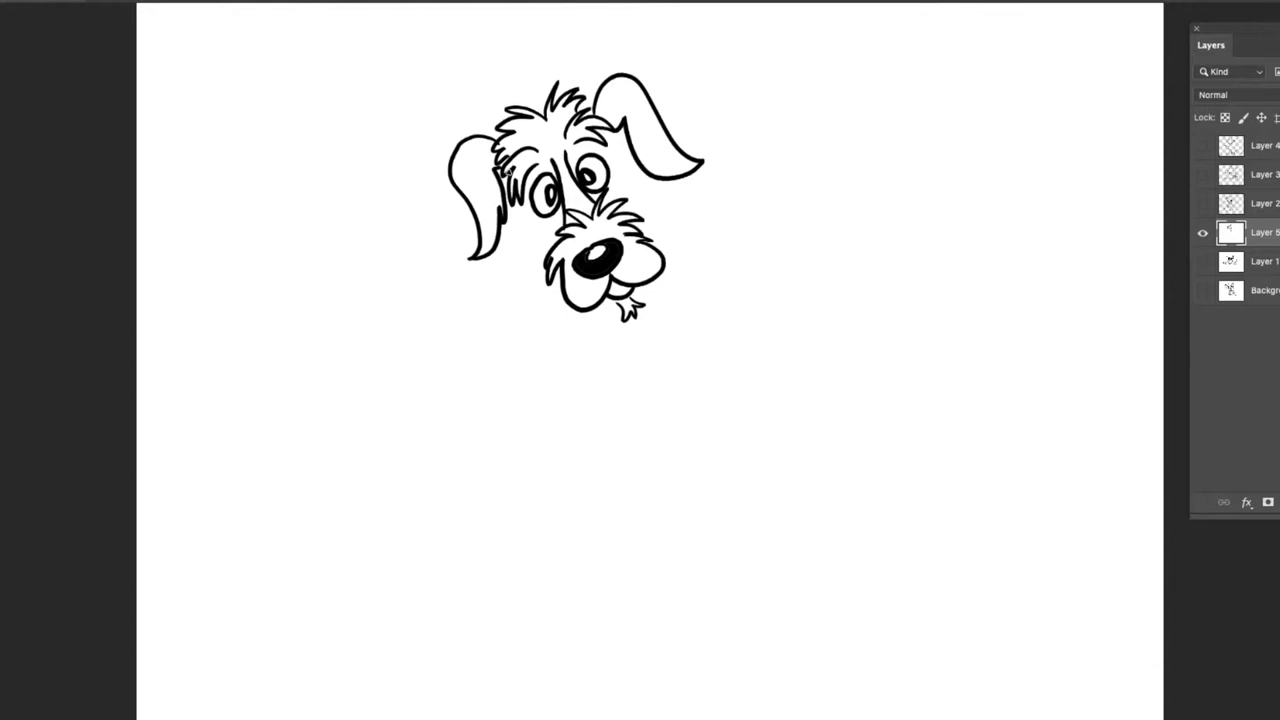
pyautogui.moveTo(649, 181)
pyautogui.mouseDown()
pyautogui.moveTo(649, 163)
pyautogui.moveTo(686, 234)
pyautogui.moveTo(671, 253)
pyautogui.mouseUp()
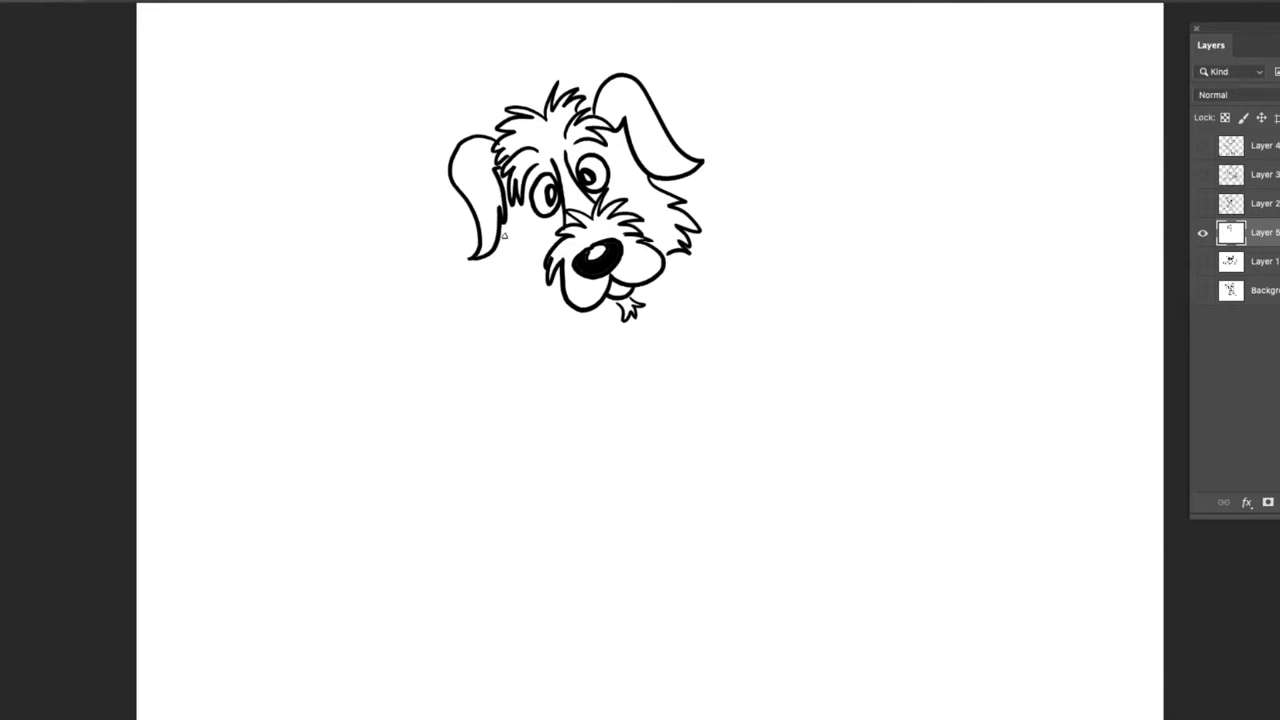
pyautogui.moveTo(505, 200)
pyautogui.mouseDown()
pyautogui.moveTo(522, 303)
pyautogui.moveTo(539, 321)
pyautogui.moveTo(573, 316)
pyautogui.mouseUp()
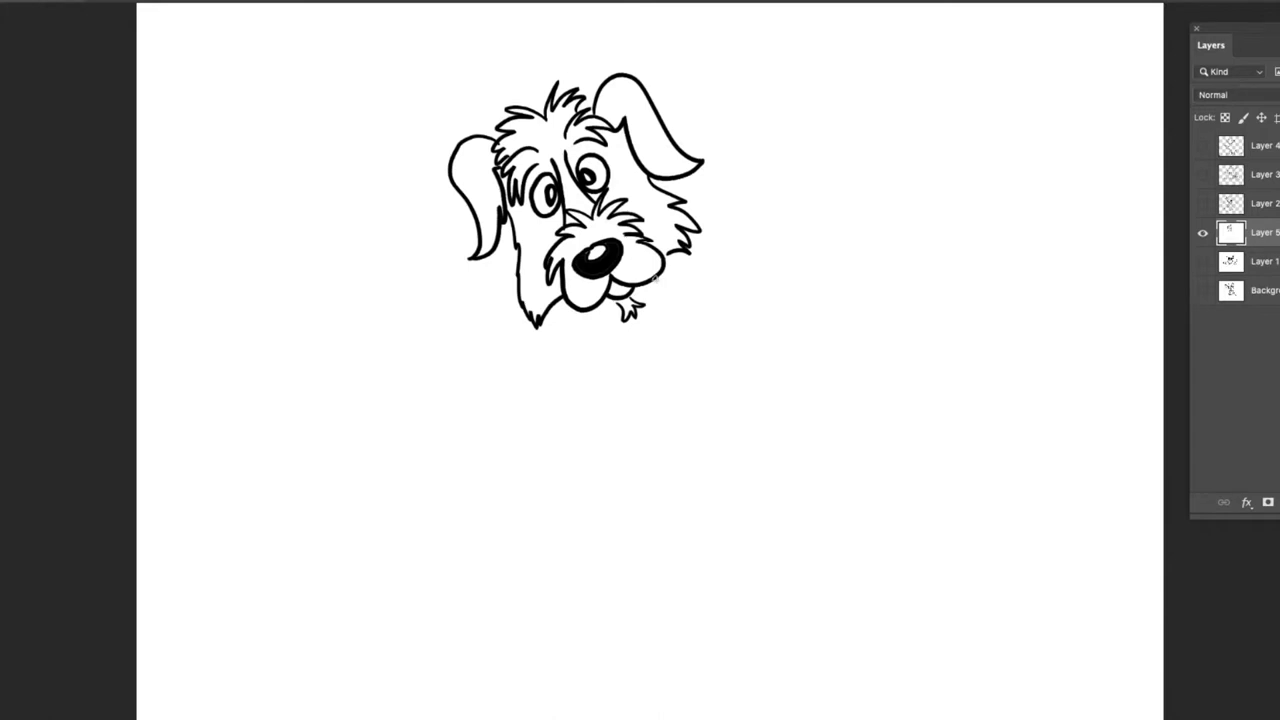
# Draw the dog's upper body sides, one paw draped outward, and the curved inner rim of a swim ring across the body.
pyautogui.moveTo(656, 282); pyautogui.dragTo(700, 352)
pyautogui.moveTo(553, 308); pyautogui.dragTo(551, 356)
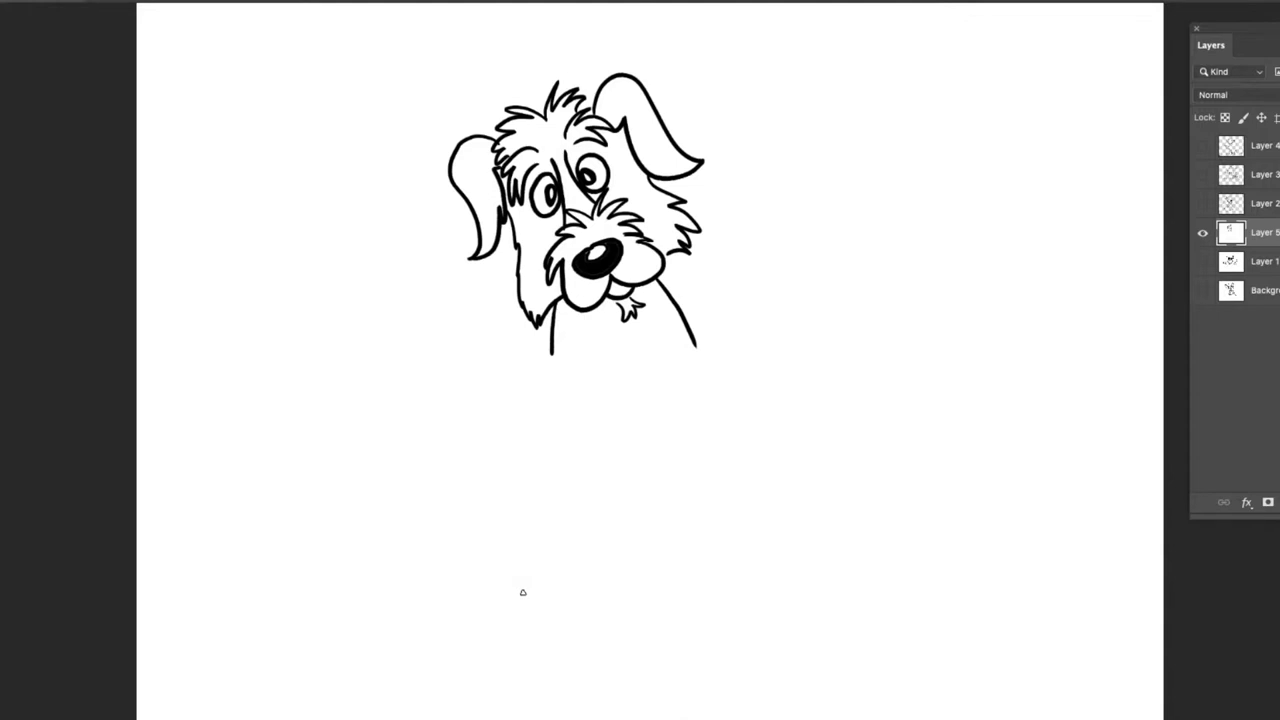
pyautogui.moveTo(690, 345)
pyautogui.mouseDown()
pyautogui.moveTo(734, 366)
pyautogui.moveTo(714, 394)
pyautogui.moveTo(694, 360)
pyautogui.moveTo(712, 352)
pyautogui.moveTo(731, 396)
pyautogui.mouseUp()
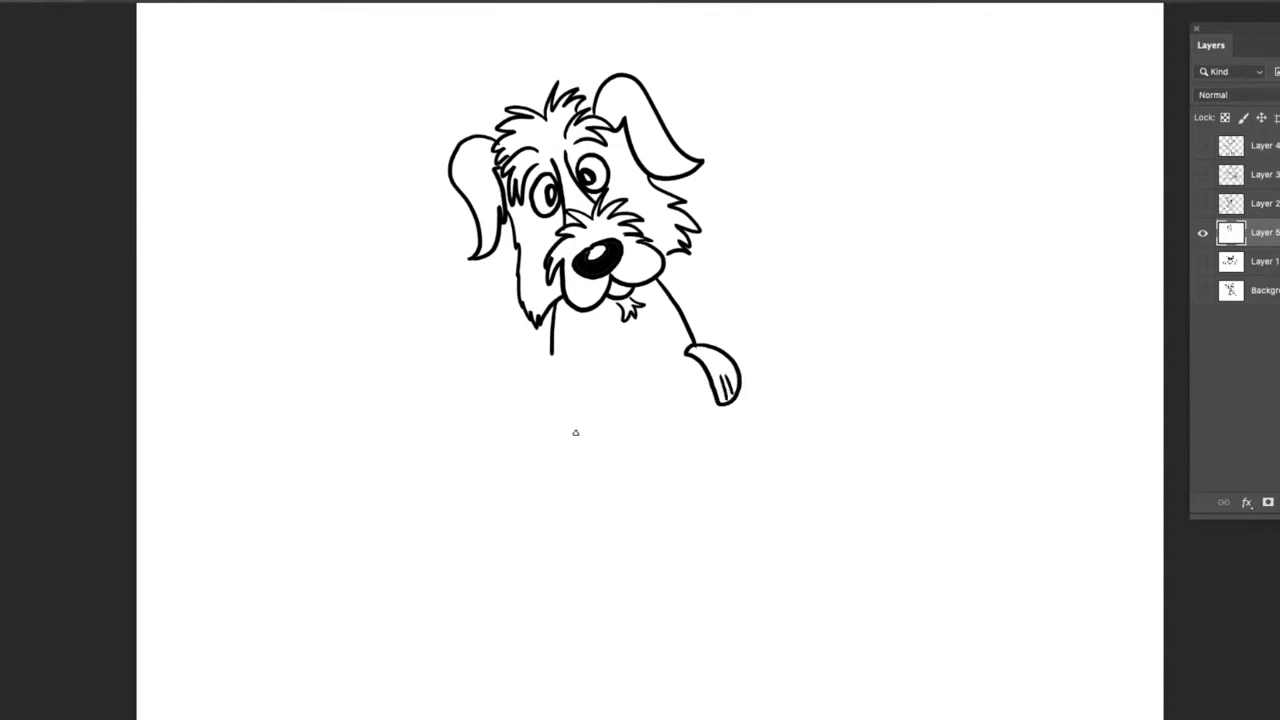
pyautogui.moveTo(688, 357)
pyautogui.mouseDown()
pyautogui.moveTo(603, 369)
pyautogui.moveTo(544, 353)
pyautogui.mouseUp()
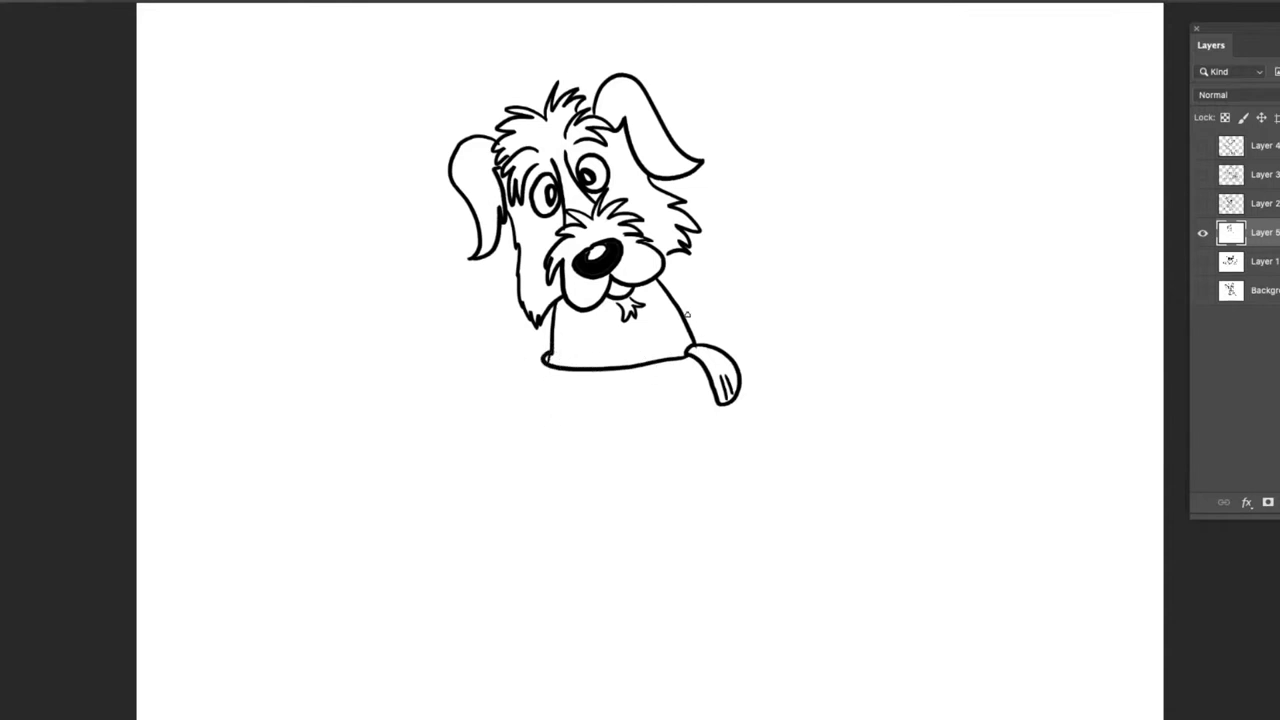
# Draw the swim ring's outer curve with a duck head, beak and eye, and rest the dog's other paw on it.
pyautogui.moveTo(686, 312)
pyautogui.mouseDown()
pyautogui.moveTo(741, 332)
pyautogui.moveTo(758, 373)
pyautogui.moveTo(752, 399)
pyautogui.moveTo(707, 434)
pyautogui.moveTo(529, 448)
pyautogui.moveTo(492, 437)
pyautogui.moveTo(455, 378)
pyautogui.mouseUp()
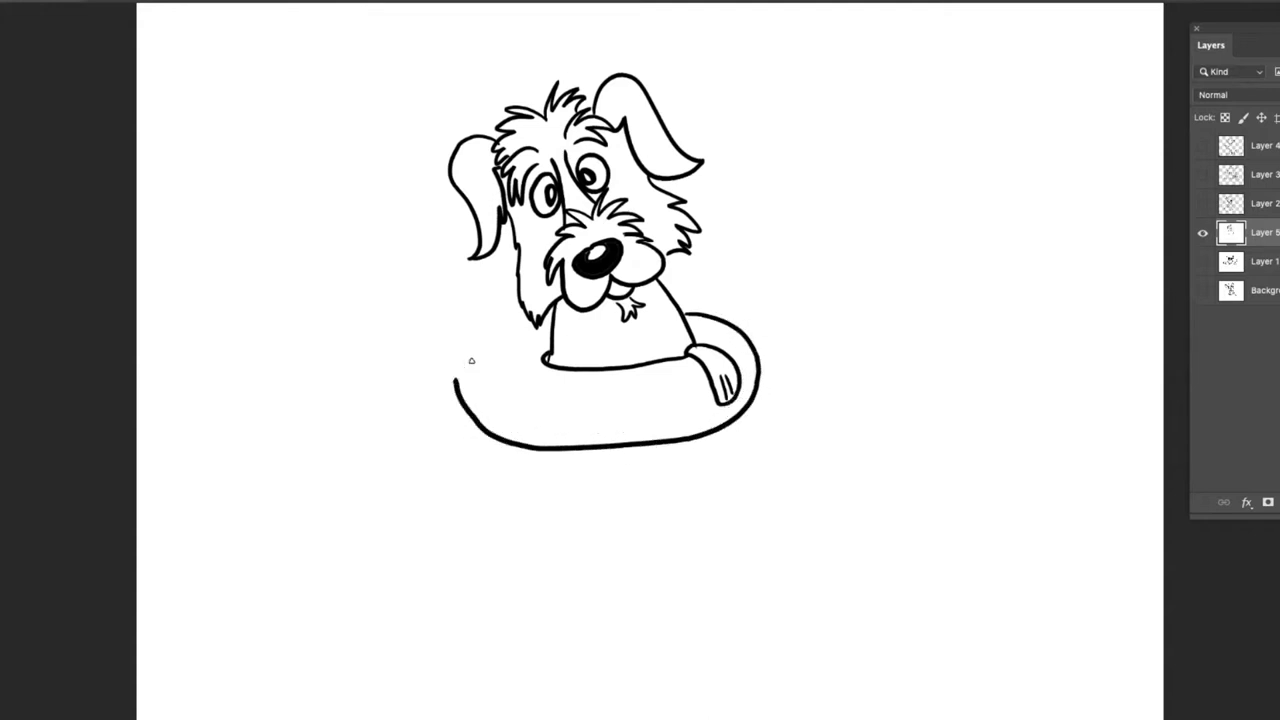
pyautogui.moveTo(526, 318)
pyautogui.mouseDown()
pyautogui.moveTo(470, 282)
pyautogui.moveTo(423, 270)
pyautogui.moveTo(404, 298)
pyautogui.moveTo(410, 329)
pyautogui.moveTo(363, 373)
pyautogui.moveTo(379, 388)
pyautogui.moveTo(433, 387)
pyautogui.moveTo(444, 361)
pyautogui.moveTo(418, 330)
pyautogui.mouseUp()
pyautogui.moveTo(446, 382); pyautogui.dragTo(456, 377)
pyautogui.moveTo(430, 310)
pyautogui.mouseDown()
pyautogui.moveTo(440, 322)
pyautogui.moveTo(432, 312)
pyautogui.mouseUp()
pyautogui.moveTo(545, 347)
pyautogui.mouseDown()
pyautogui.moveTo(537, 329)
pyautogui.moveTo(509, 374)
pyautogui.moveTo(554, 351)
pyautogui.moveTo(508, 362)
pyautogui.mouseUp()
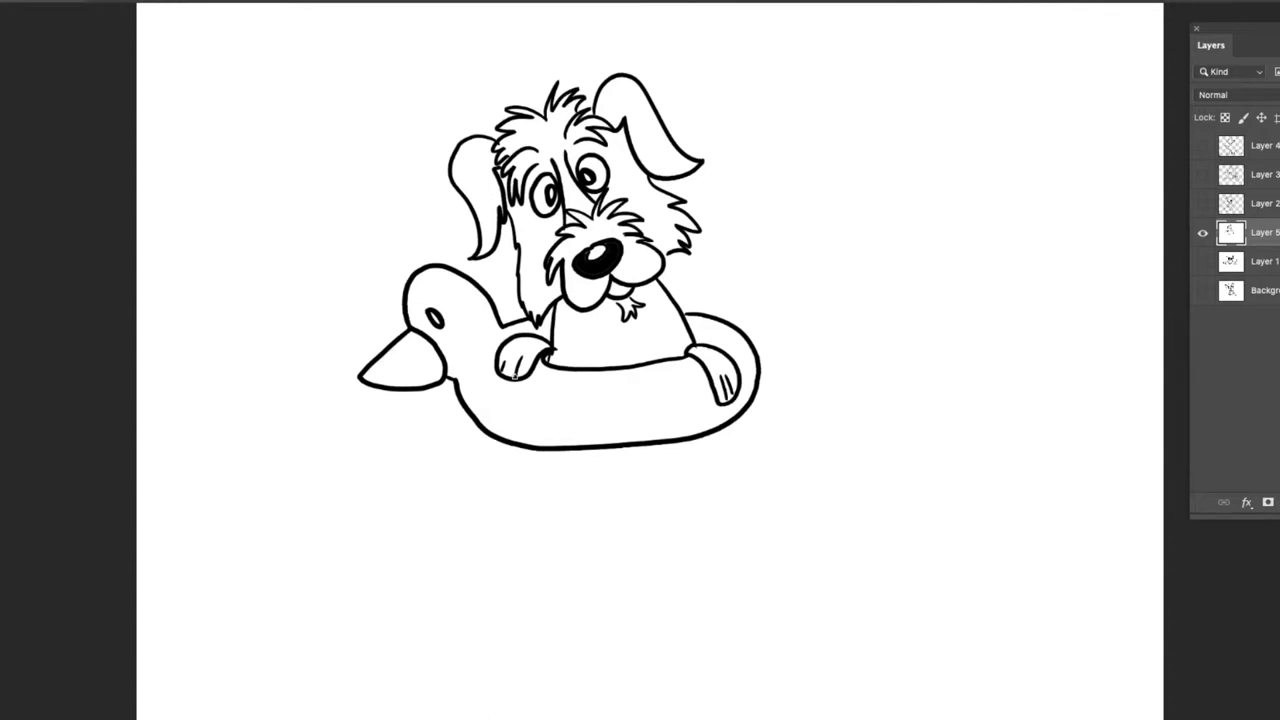
# Draw a furry curve on the dog's belly above the rim and scatter small round spots over the duck ring.
pyautogui.moveTo(666, 352)
pyautogui.mouseDown()
pyautogui.moveTo(616, 336)
pyautogui.moveTo(580, 377)
pyautogui.mouseUp()
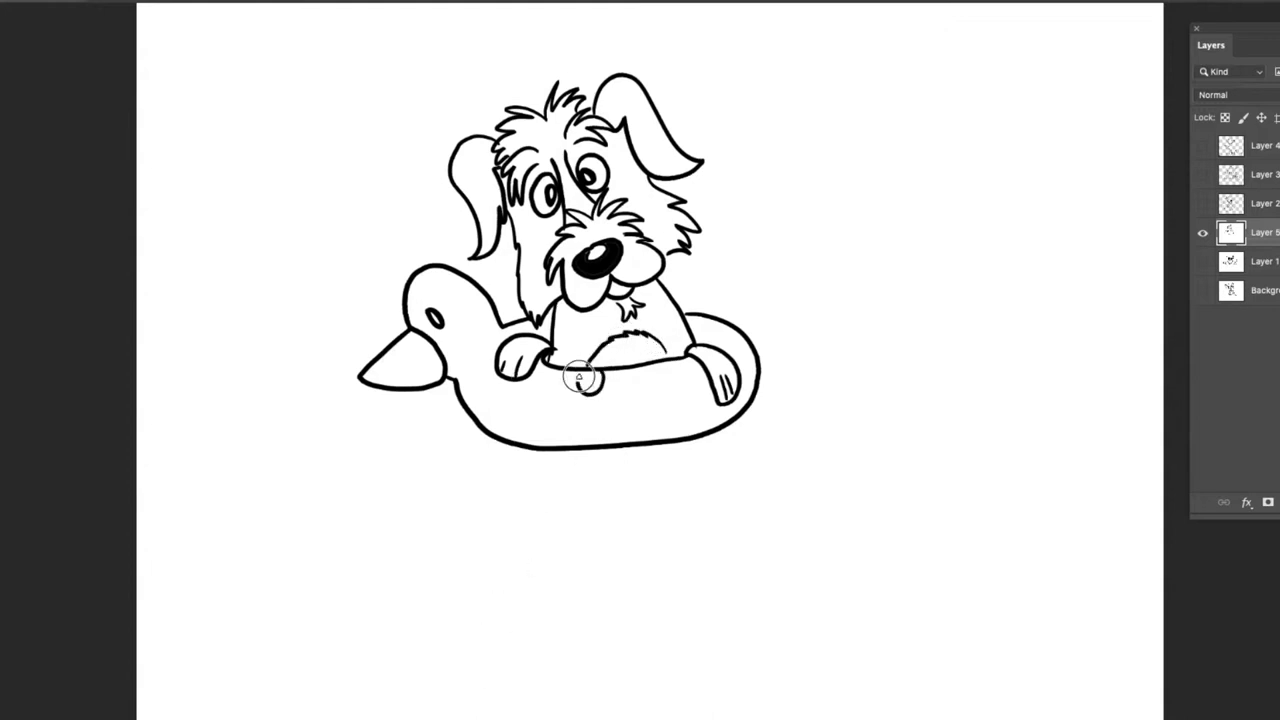
pyautogui.moveTo(555, 418); pyautogui.dragTo(549, 420)
pyautogui.moveTo(490, 300)
pyautogui.mouseDown()
pyautogui.moveTo(486, 318)
pyautogui.moveTo(488, 302)
pyautogui.mouseUp()
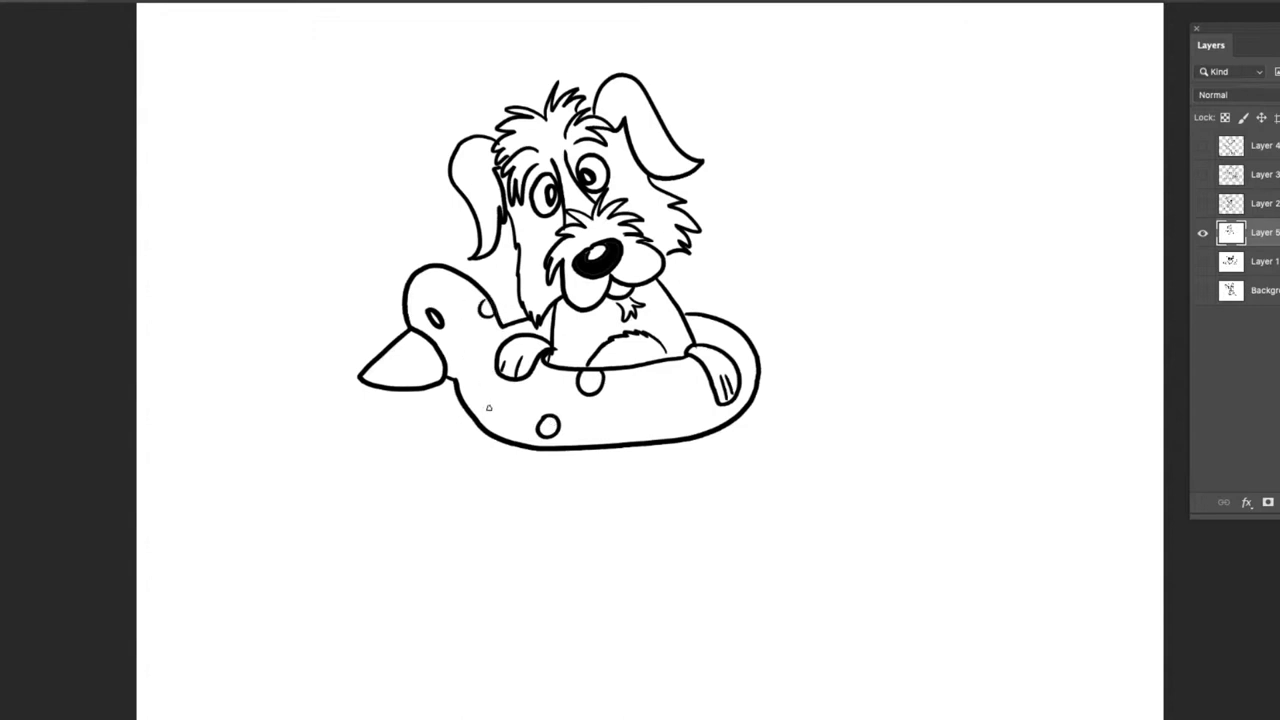
pyautogui.moveTo(492, 404); pyautogui.dragTo(496, 402)
pyautogui.moveTo(630, 404)
pyautogui.mouseDown()
pyautogui.moveTo(633, 415)
pyautogui.moveTo(689, 398)
pyautogui.mouseUp()
# Draw wavy water ripples around the duck ring and a horizon line on both sides, and sign the drawing below the water.
pyautogui.moveTo(705, 341)
pyautogui.mouseDown()
pyautogui.moveTo(826, 346)
pyautogui.moveTo(825, 372)
pyautogui.moveTo(676, 461)
pyautogui.moveTo(467, 462)
pyautogui.moveTo(397, 438)
pyautogui.moveTo(428, 411)
pyautogui.moveTo(269, 432)
pyautogui.moveTo(314, 477)
pyautogui.moveTo(482, 506)
pyautogui.moveTo(731, 504)
pyautogui.moveTo(884, 463)
pyautogui.mouseUp()
pyautogui.moveTo(752, 320)
pyautogui.mouseDown()
pyautogui.moveTo(940, 371)
pyautogui.moveTo(996, 440)
pyautogui.mouseUp()
pyautogui.moveTo(1020, 501)
pyautogui.mouseDown()
pyautogui.moveTo(947, 516)
pyautogui.moveTo(353, 541)
pyautogui.moveTo(262, 490)
pyautogui.mouseUp()
pyautogui.moveTo(365, 352); pyautogui.dragTo(192, 360)
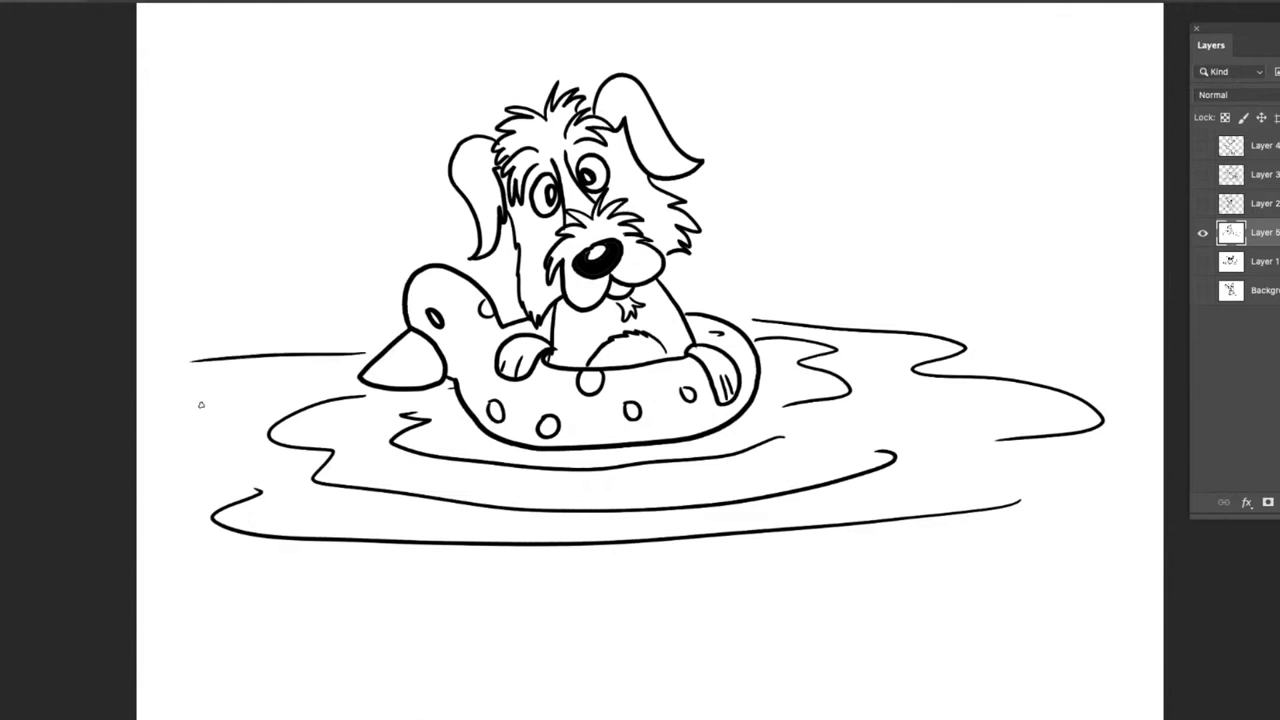
pyautogui.moveTo(722, 308)
pyautogui.mouseDown()
pyautogui.moveTo(839, 301)
pyautogui.moveTo(1150, 298)
pyautogui.mouseUp()
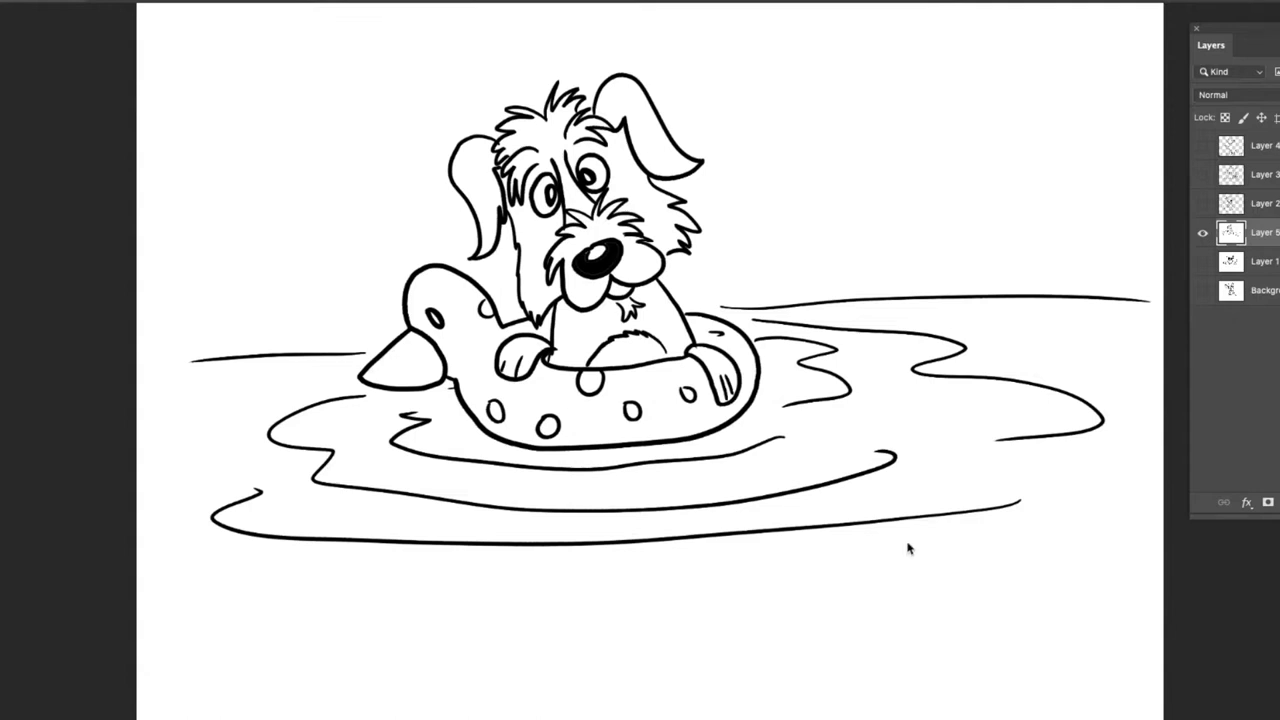
pyautogui.moveTo(868, 552)
pyautogui.mouseDown()
pyautogui.moveTo(879, 582)
pyautogui.moveTo(909, 572)
pyautogui.moveTo(937, 591)
pyautogui.moveTo(945, 553)
pyautogui.moveTo(973, 541)
pyautogui.moveTo(981, 597)
pyautogui.moveTo(757, 688)
pyautogui.mouseUp()
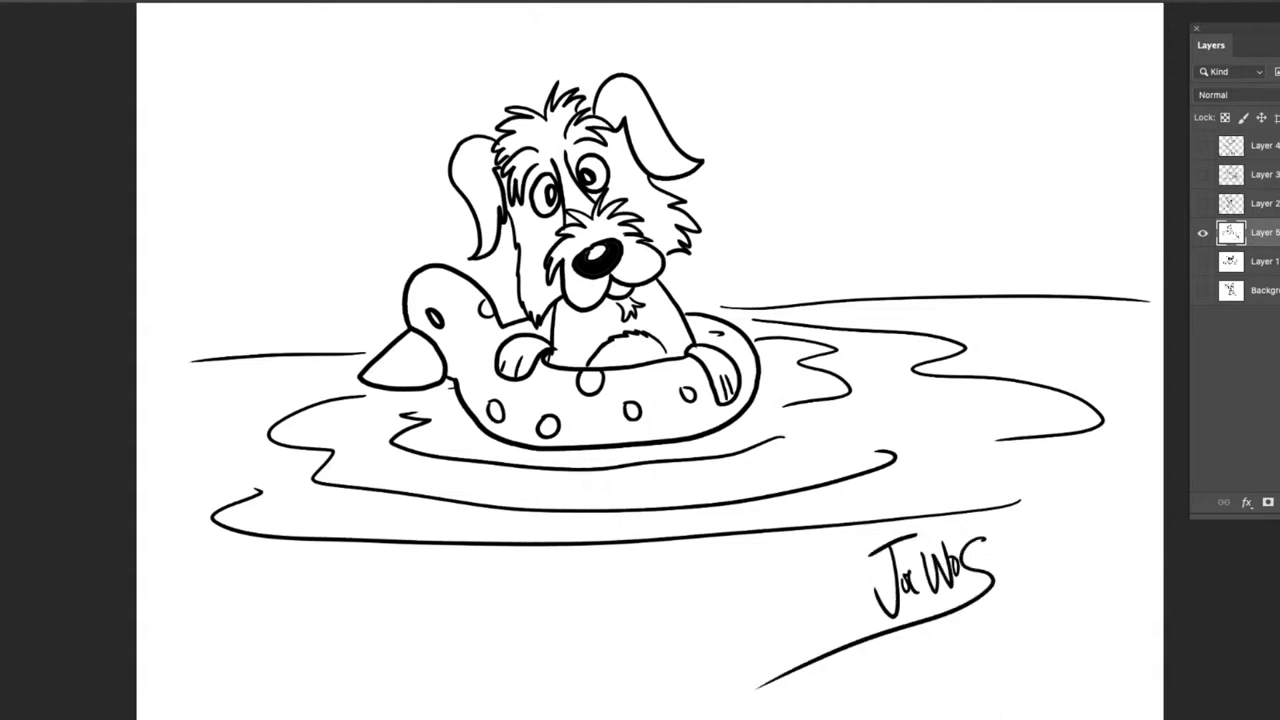